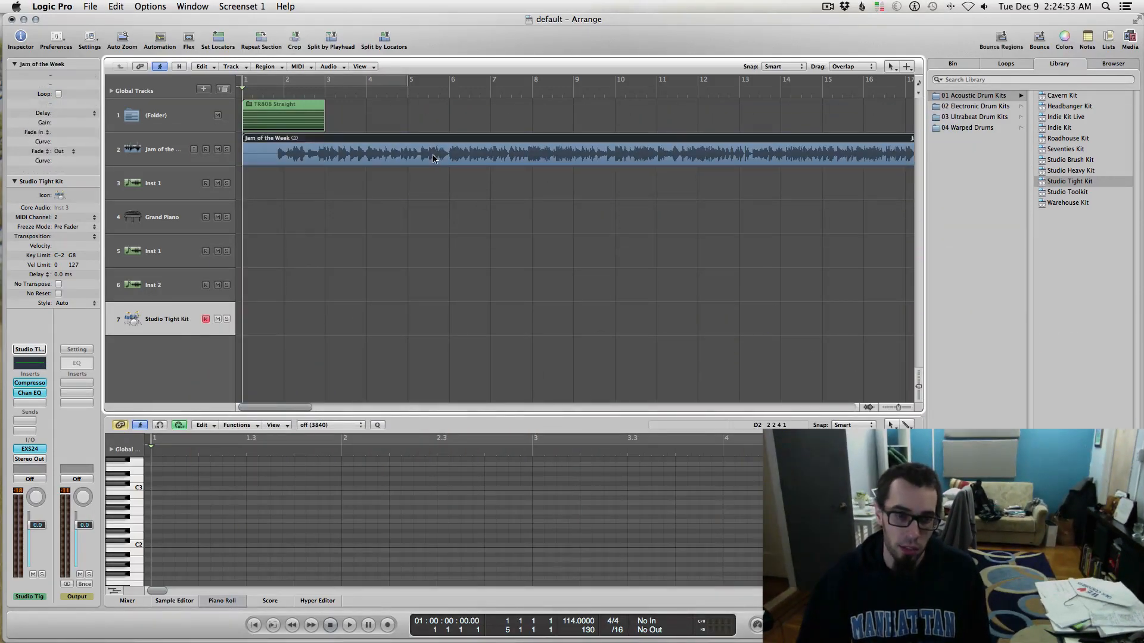
Step: Listen to Jam of the Week from the start, then select the Studio Tight Kit track
key(space)
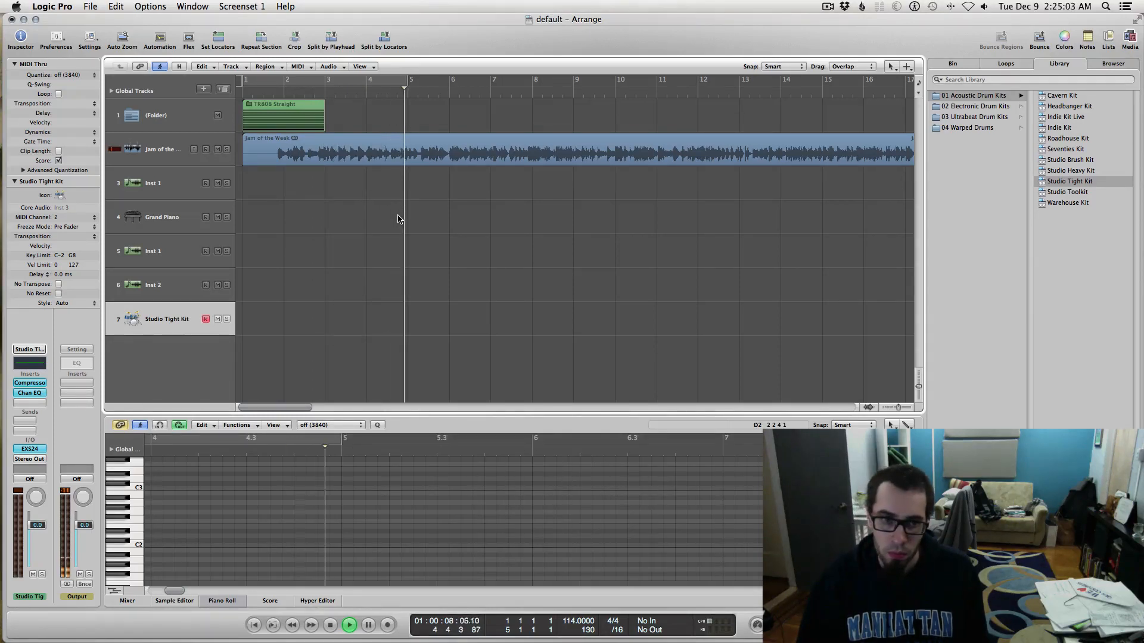
key(space)
key(Return)
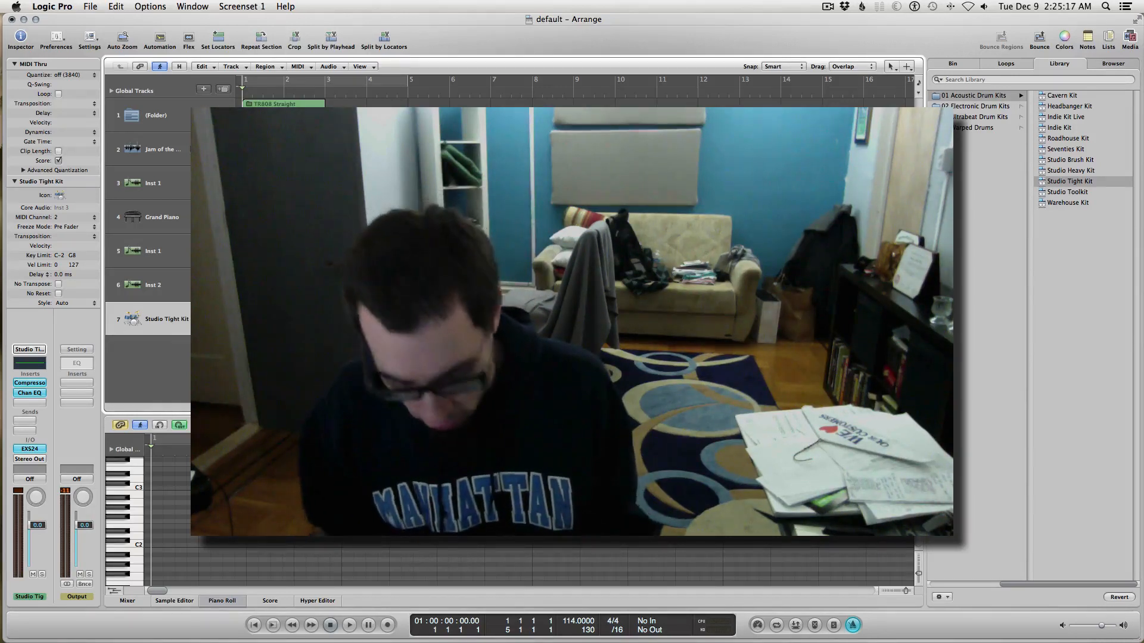
key(space)
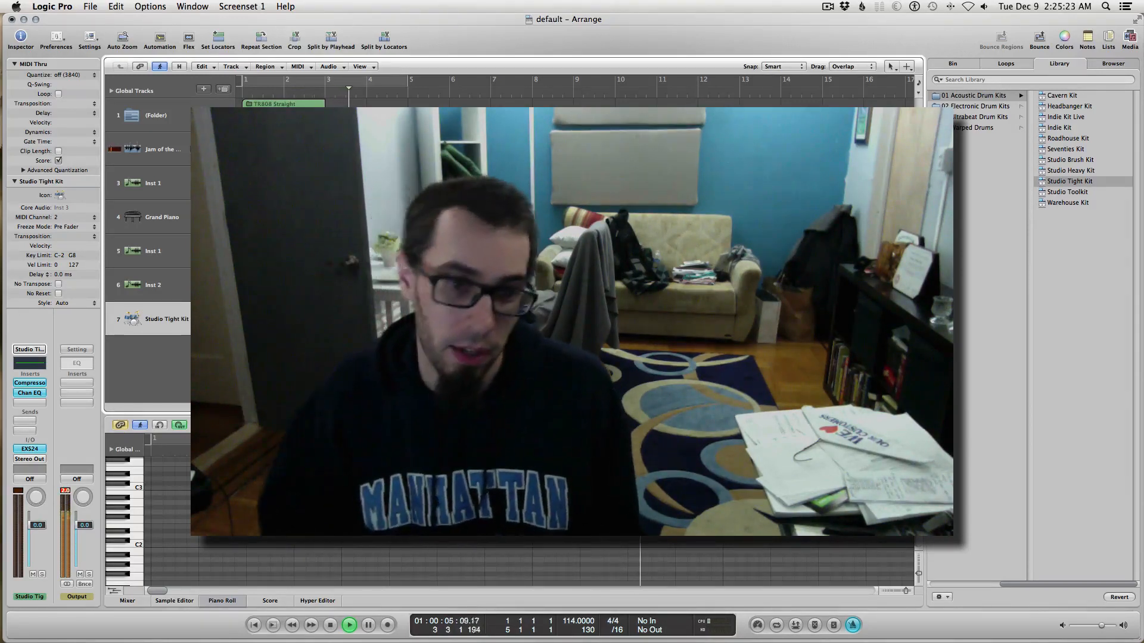
key(space)
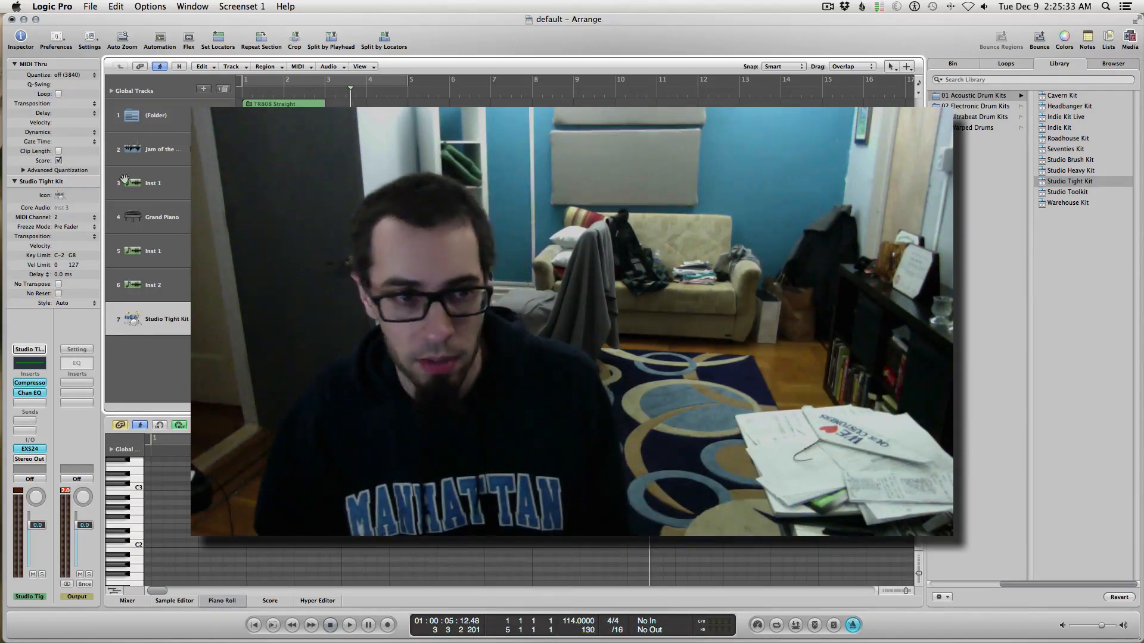
click(152, 185)
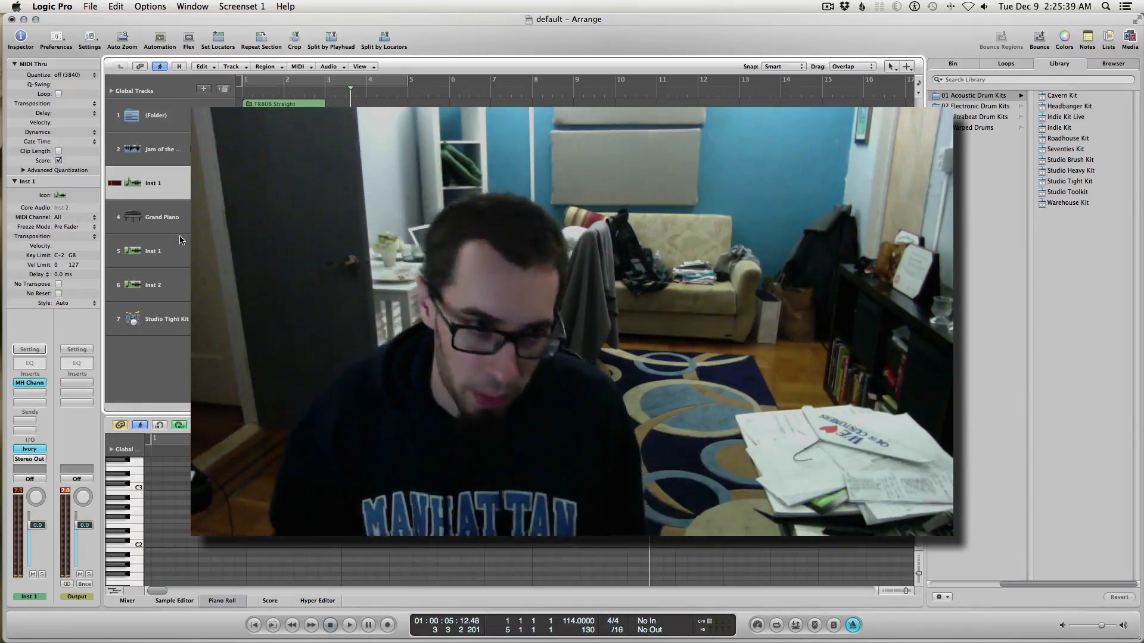
click(165, 319)
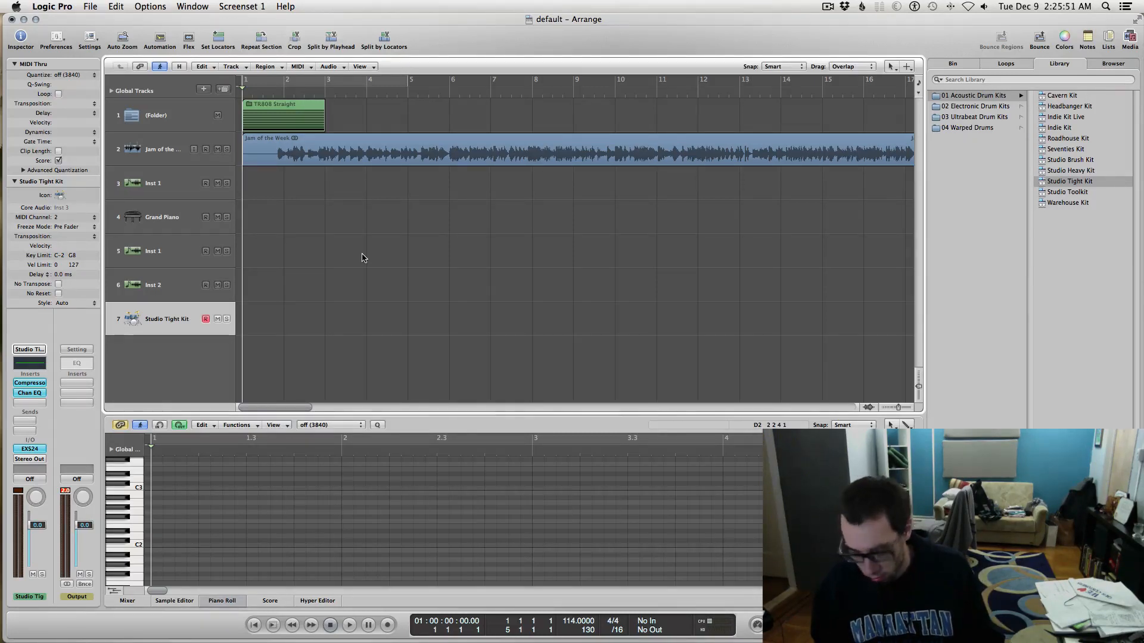
Step: Record tapped beats on Studio Tight Kit, then play the new region back with the song
key(r)
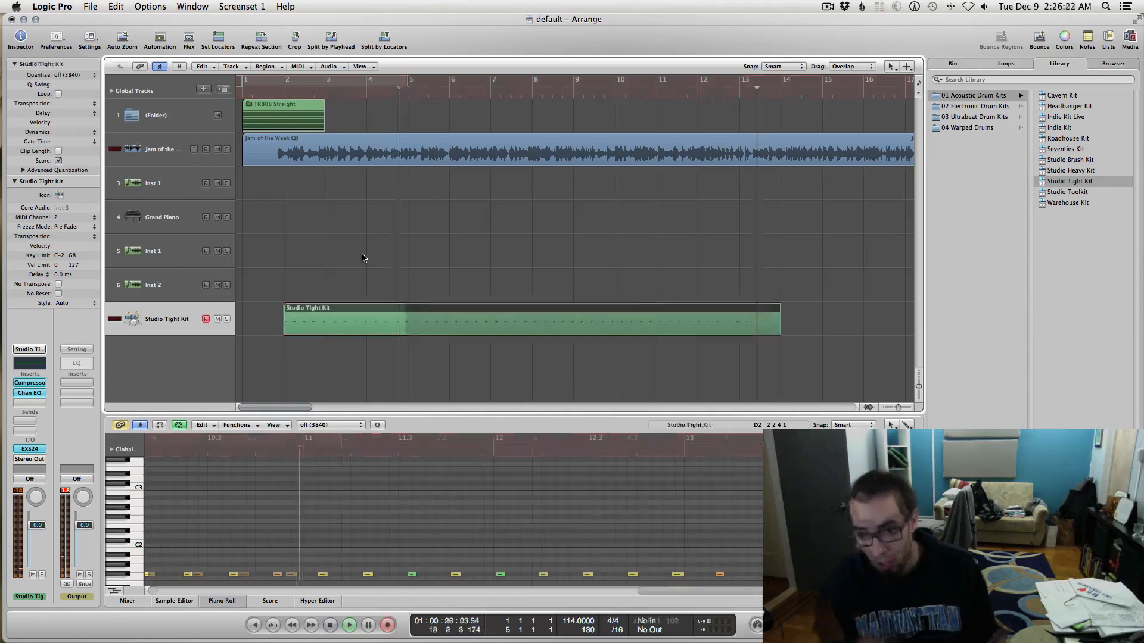
key(space)
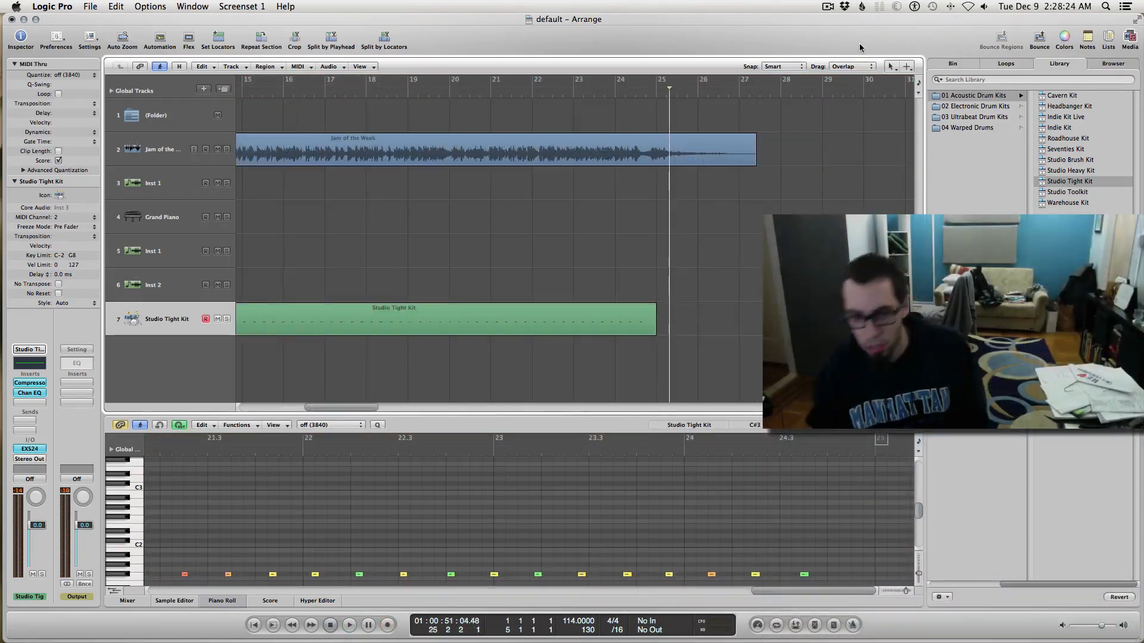
scroll(739, 281, left, 10)
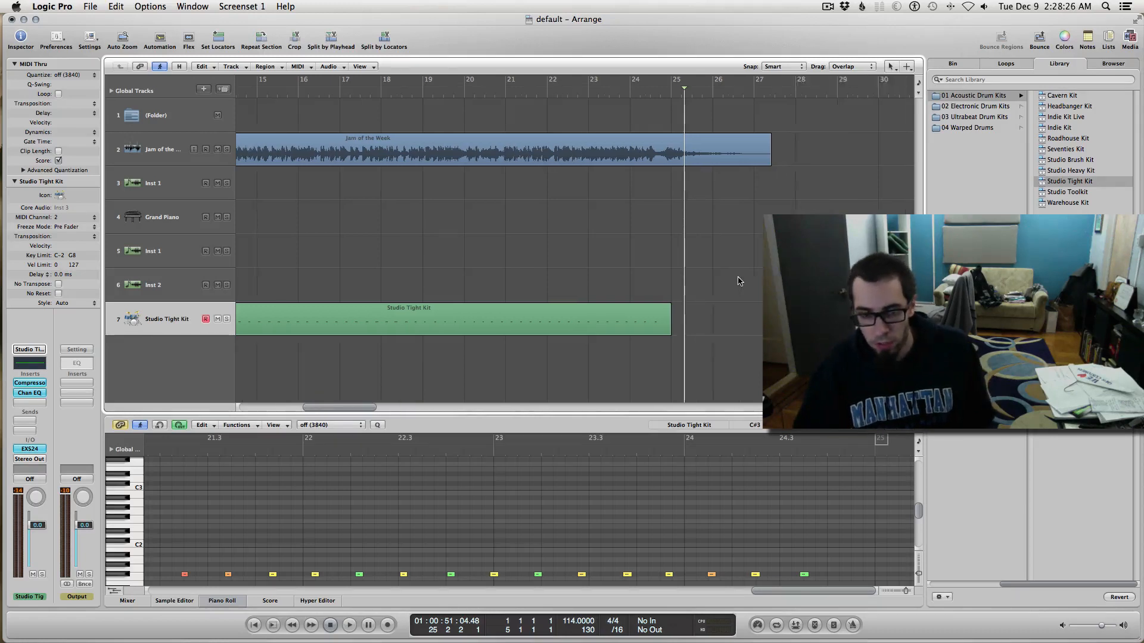
key(ctrl+Left)
key(ctrl+Left)
key(ctrl+Left)
key(ctrl+Left)
key(ctrl+Left)
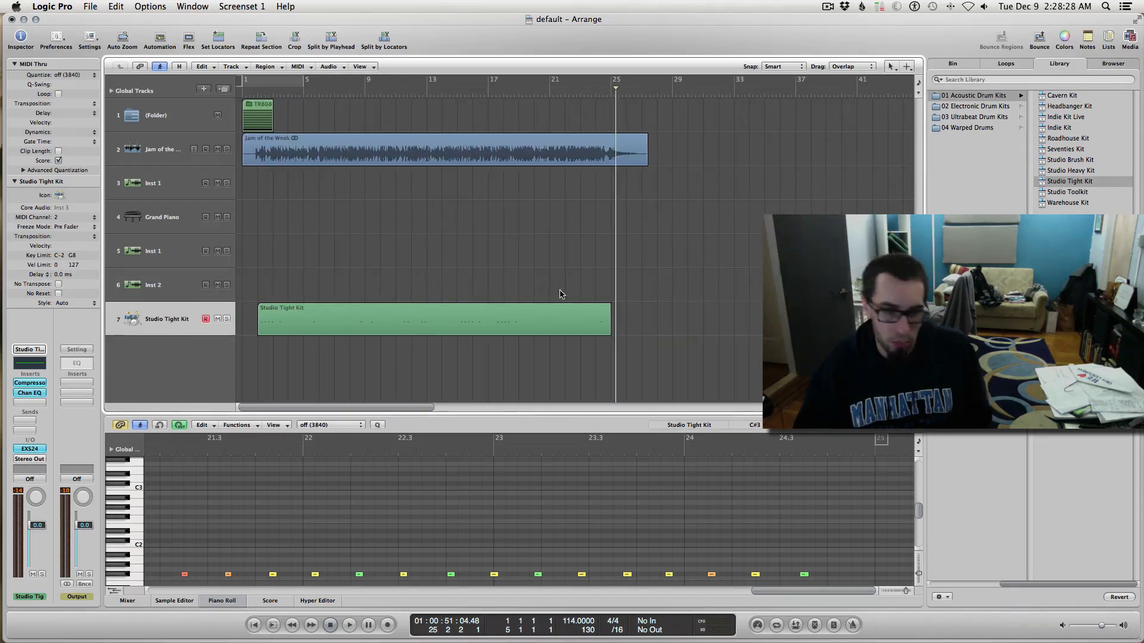
click(434, 321)
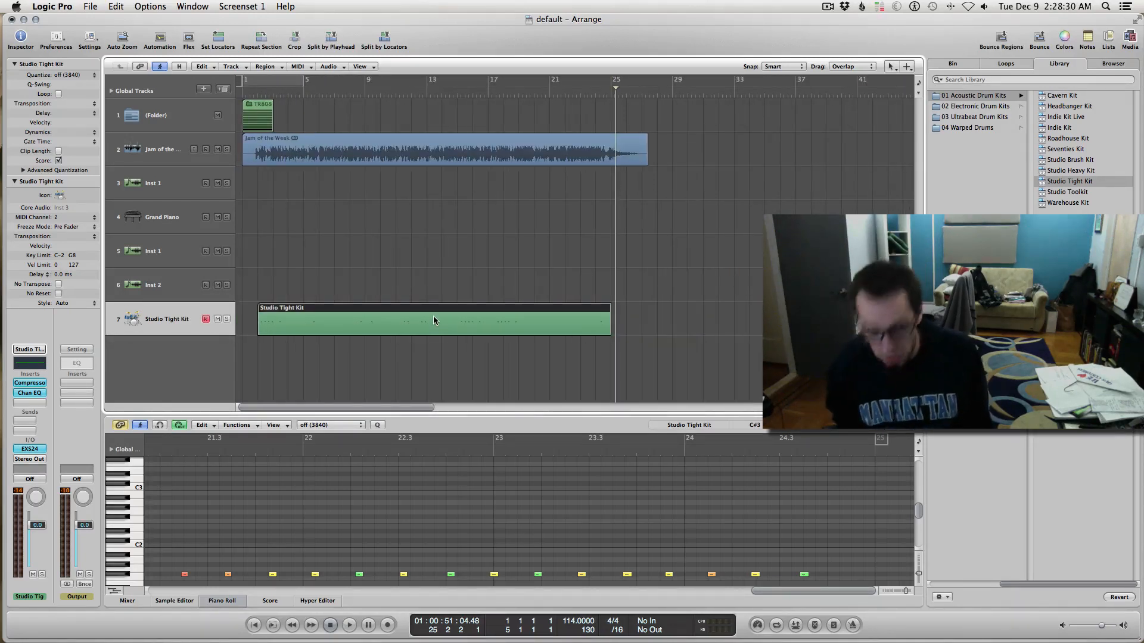
key(Return)
key(space)
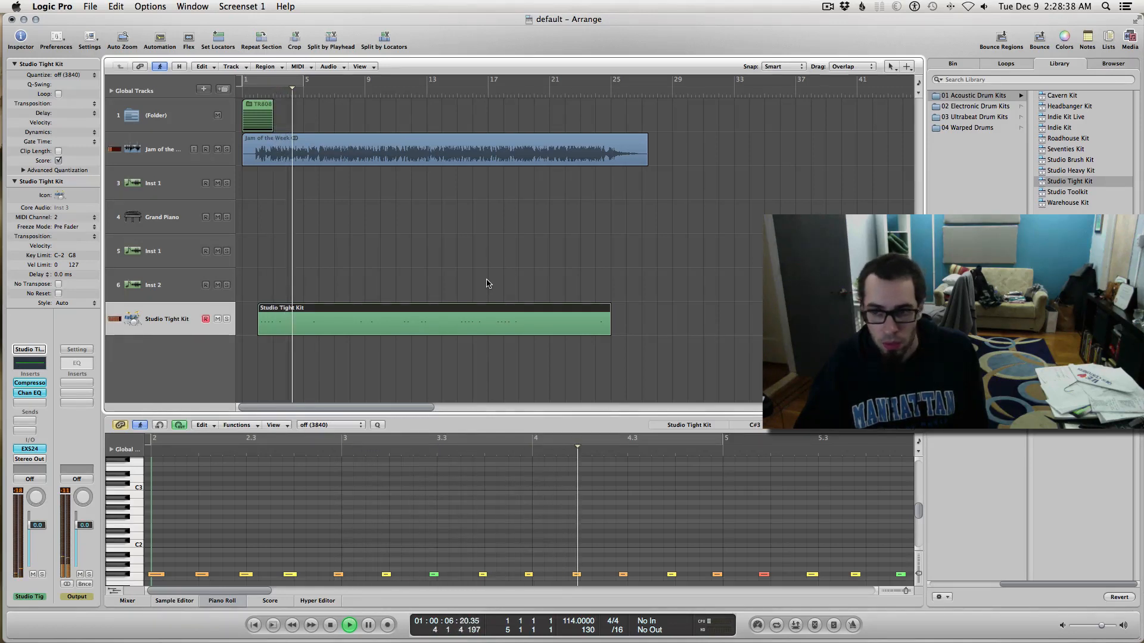
key(space)
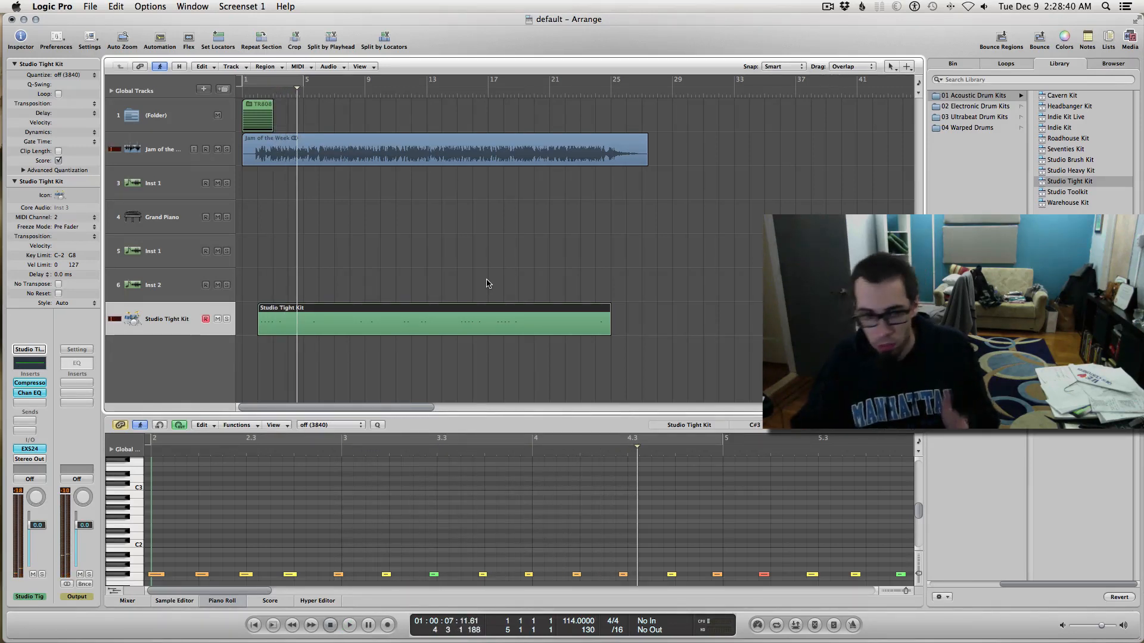
scroll(598, 527, down, 3)
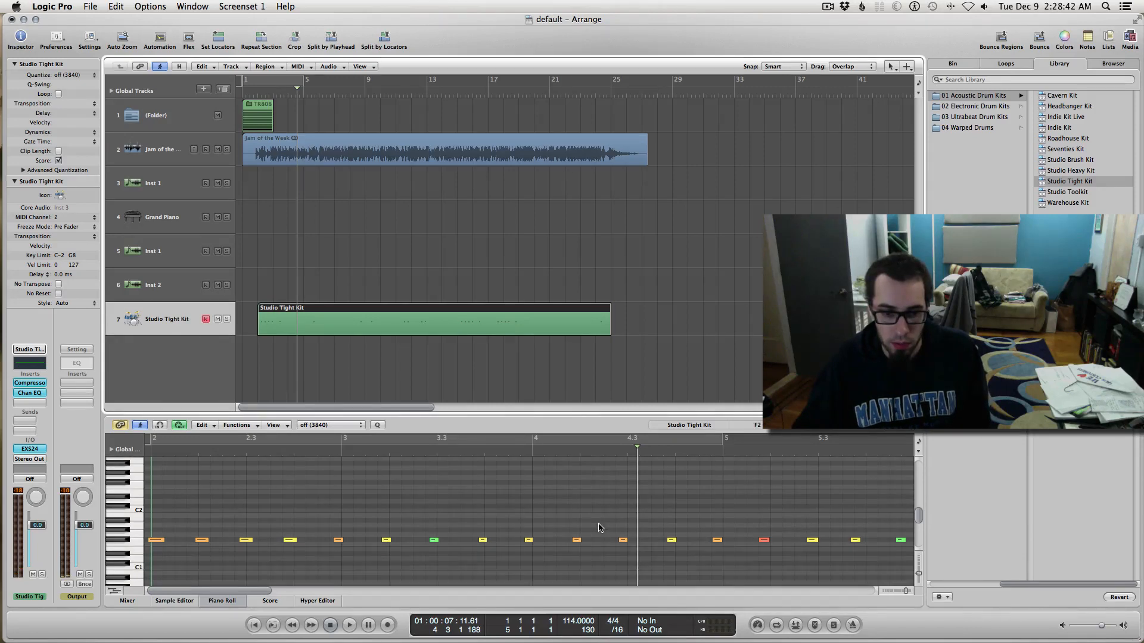
scroll(599, 528, down, 5)
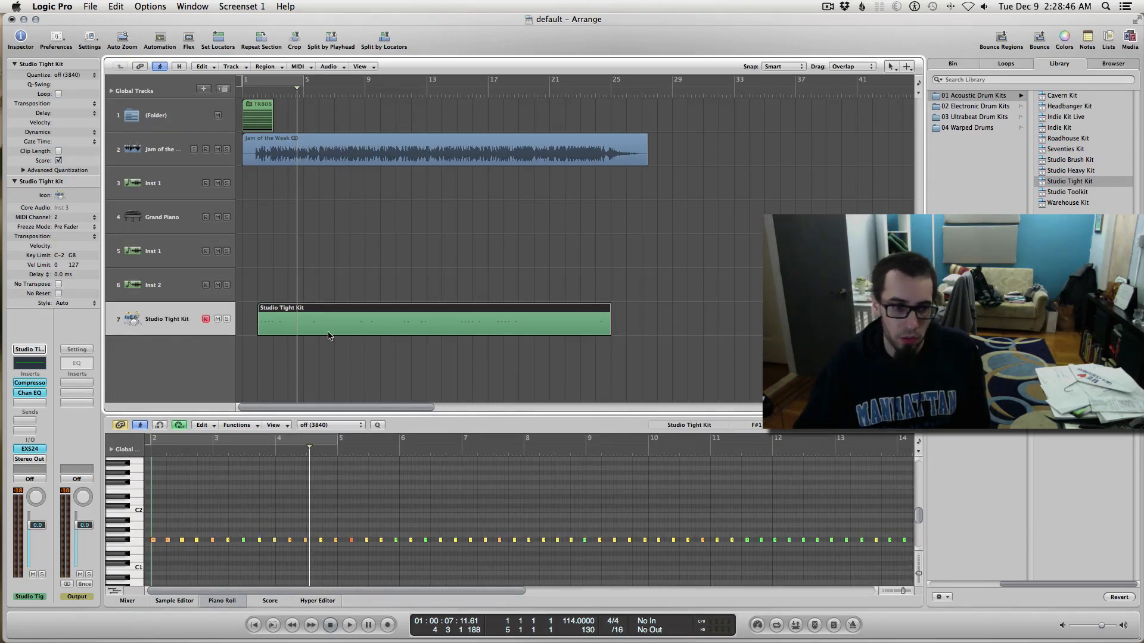
click(328, 299)
click(328, 319)
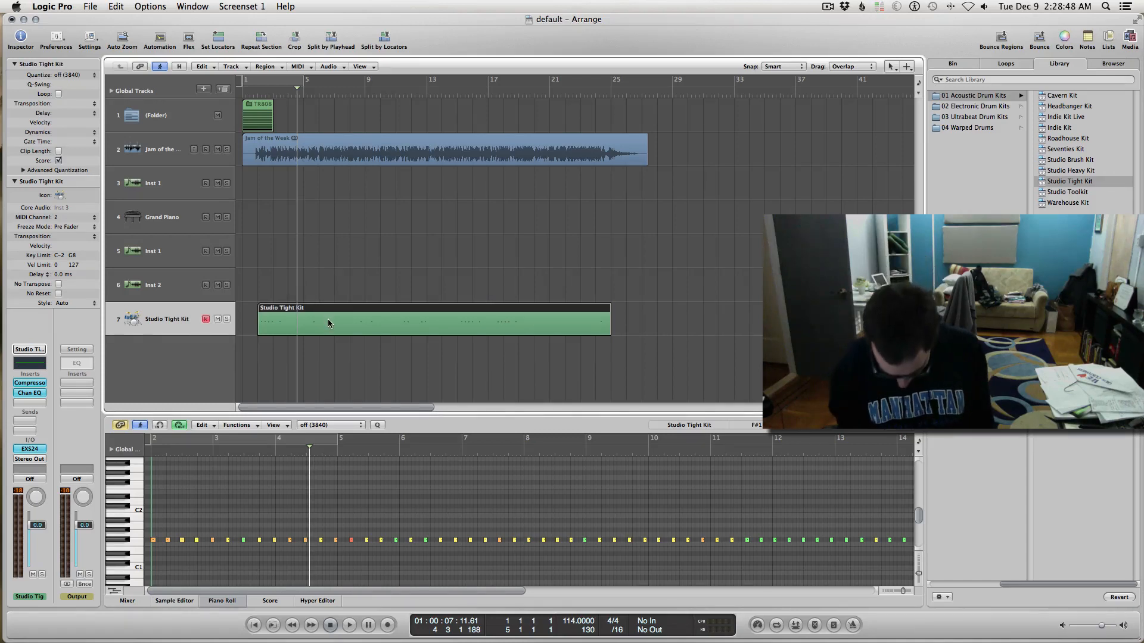
Step: Lock the drum region's SMPTE position, then add Beat Mapping and hide Signature and Marker global tracks
right_click(328, 319)
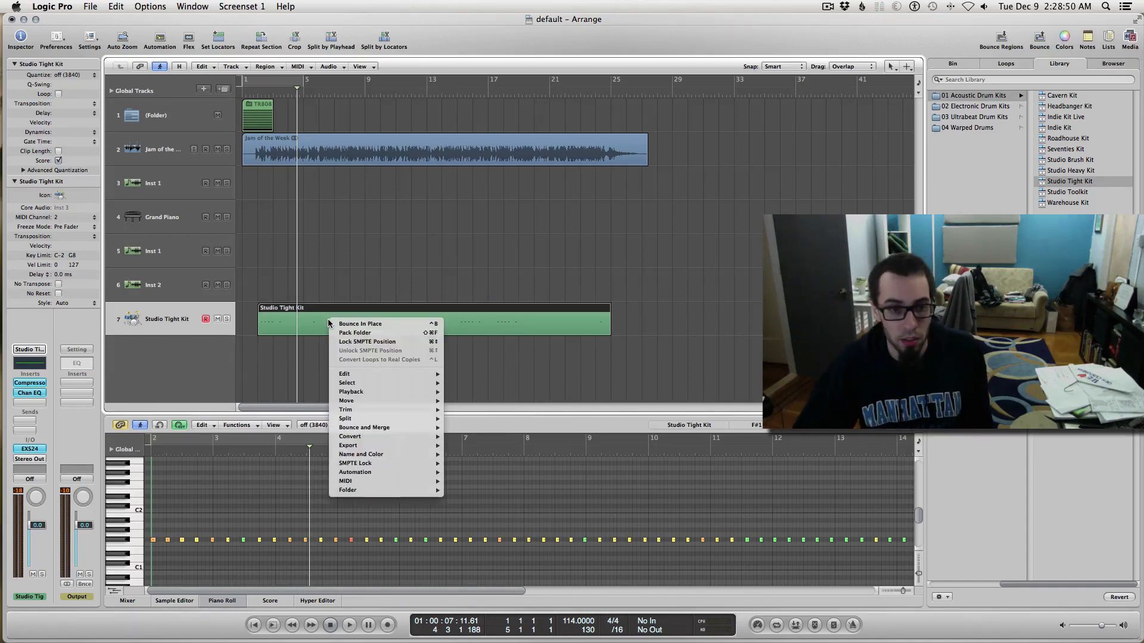
click(387, 342)
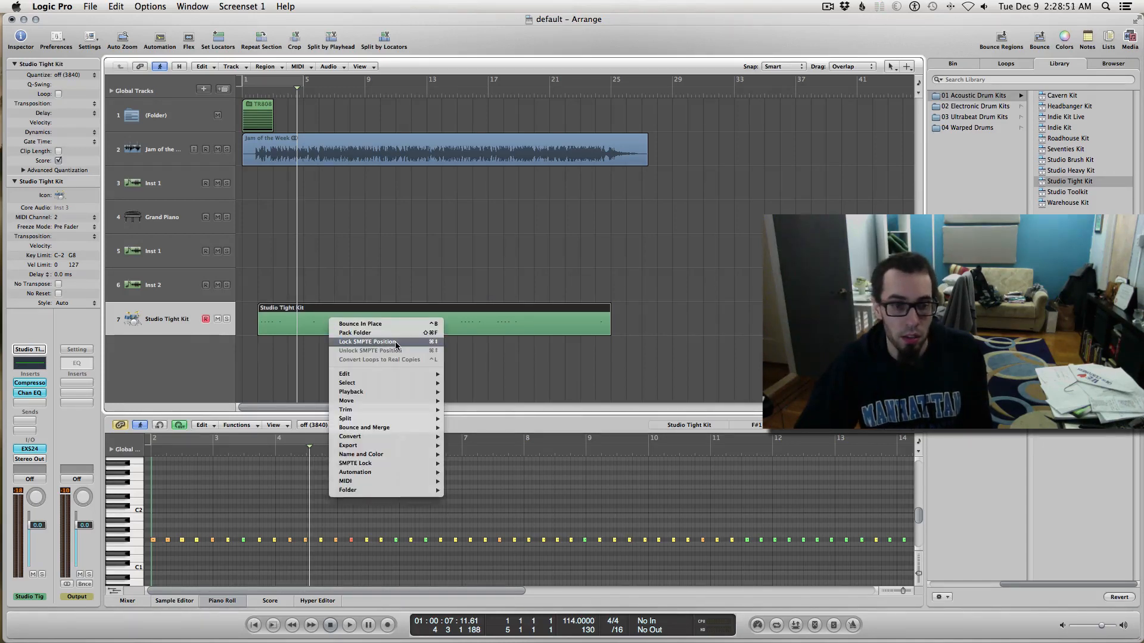
click(112, 91)
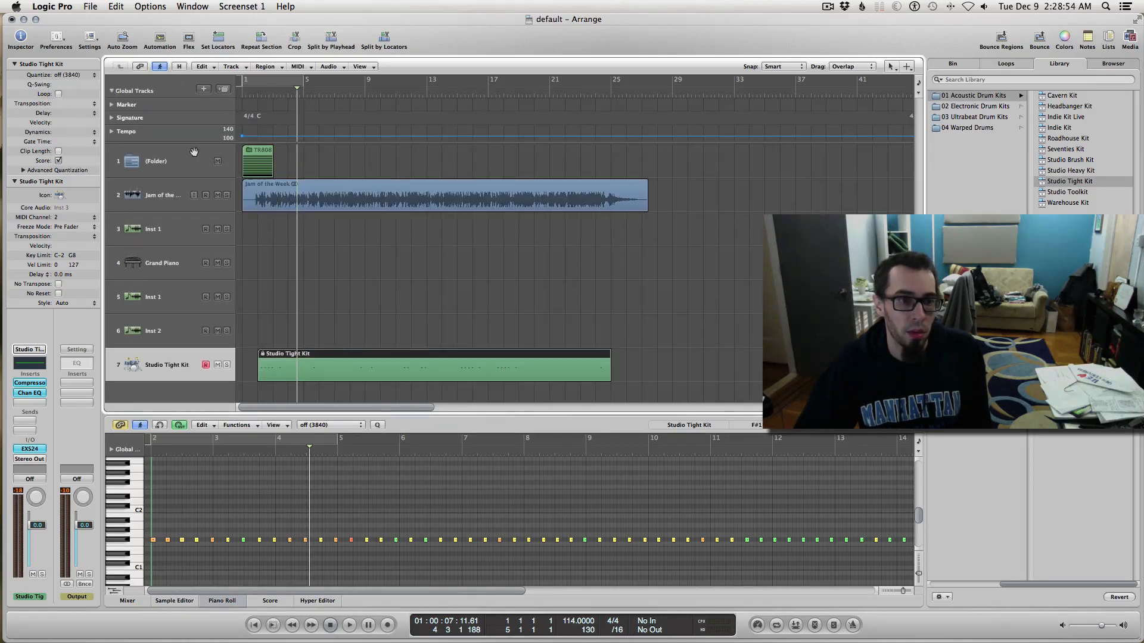
right_click(197, 131)
click(246, 189)
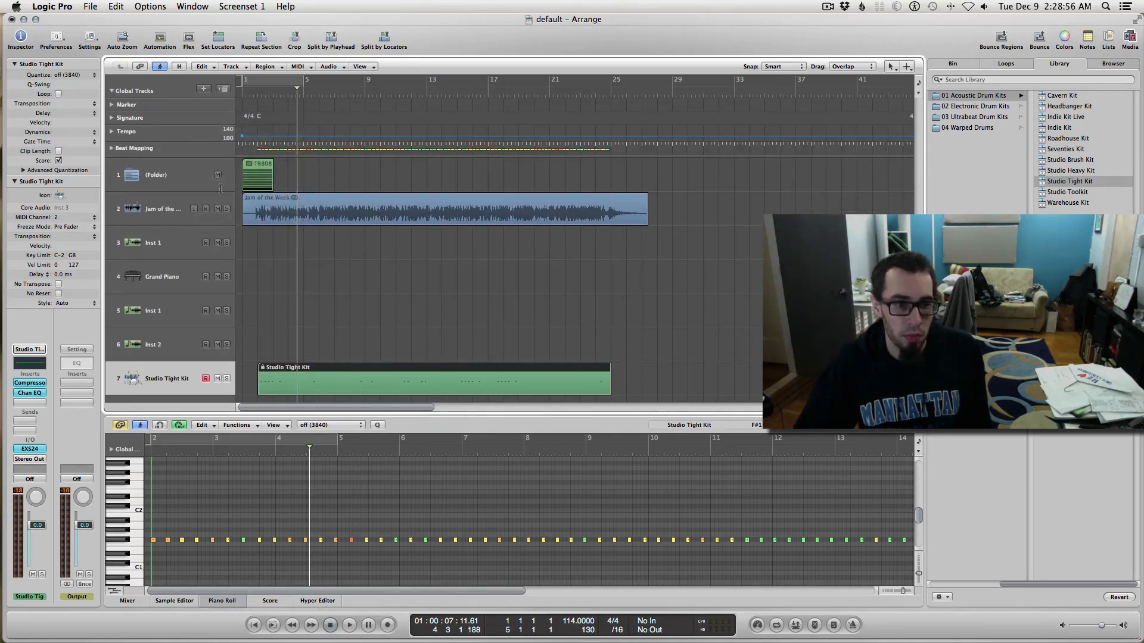
right_click(136, 132)
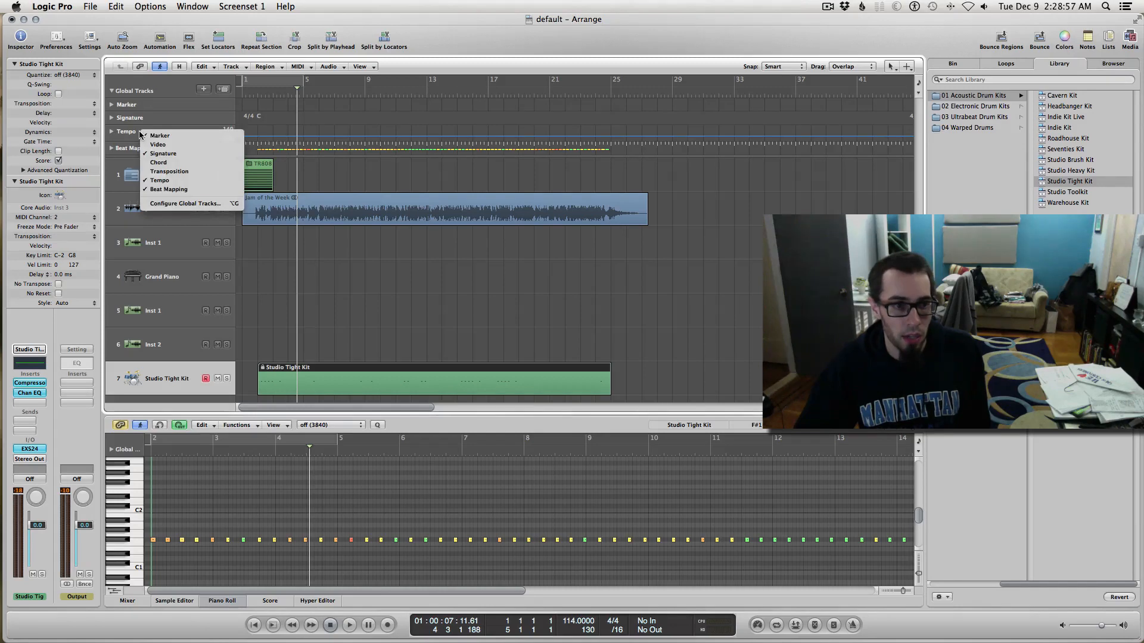
click(173, 150)
right_click(163, 110)
click(179, 113)
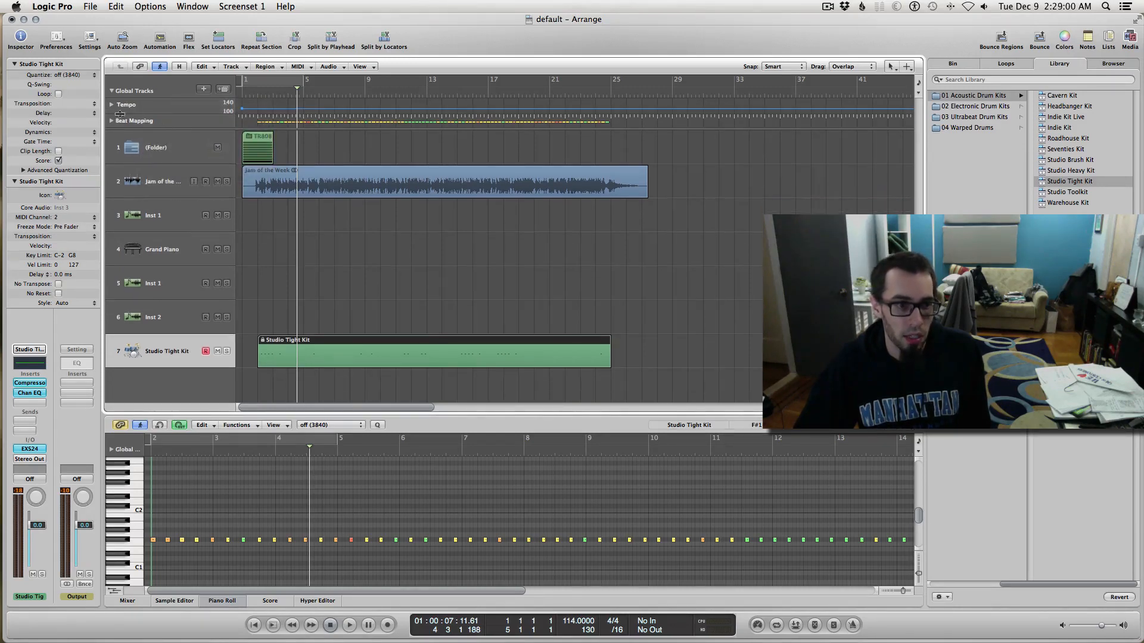
Step: After Detect finds no audio region, set beats from the Studio Tight Kit region as 1/4 notes
click(111, 122)
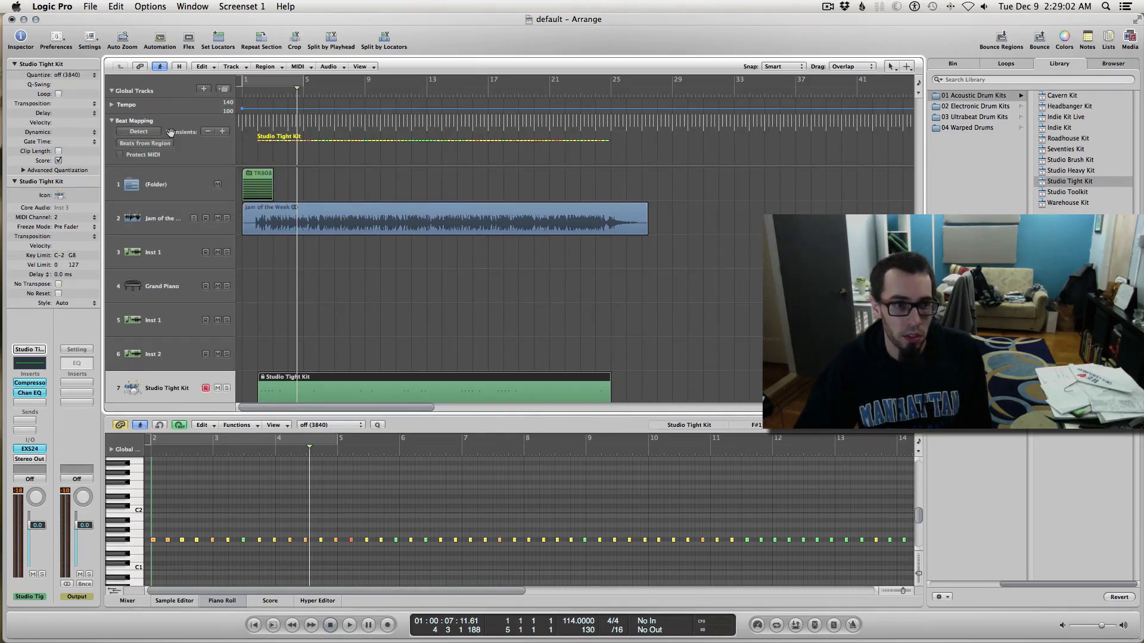
click(150, 133)
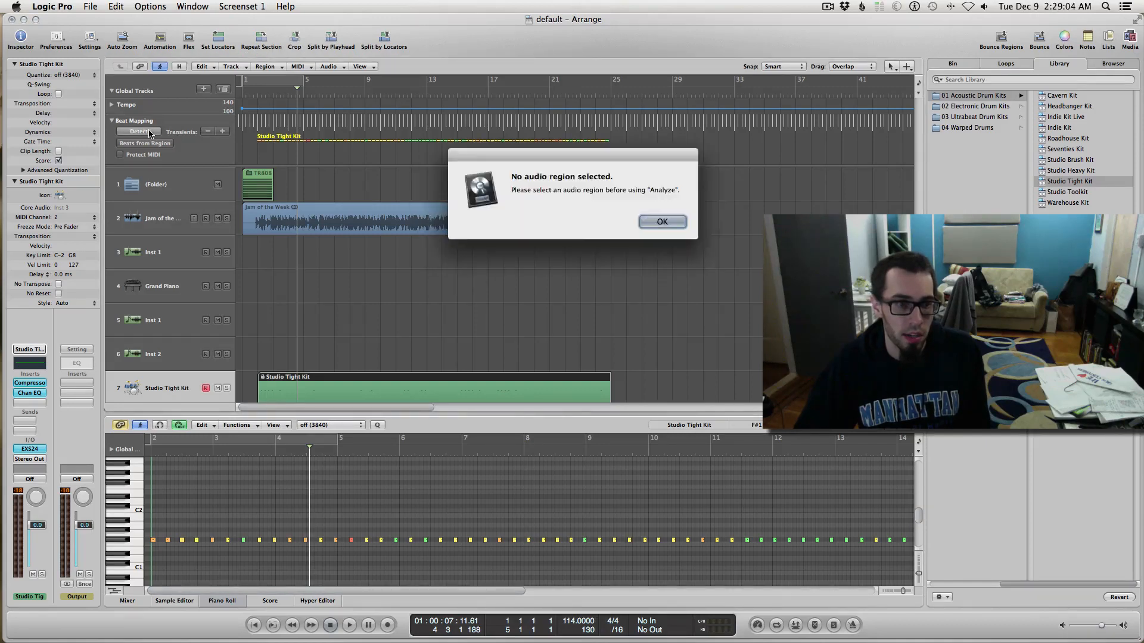
click(661, 223)
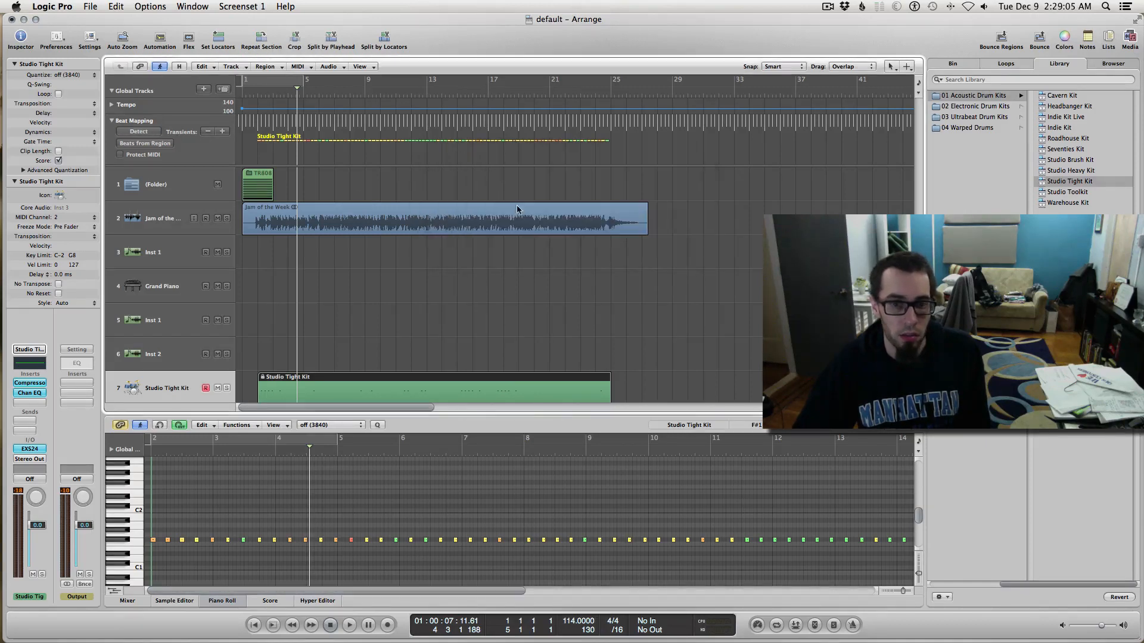
click(145, 143)
click(534, 180)
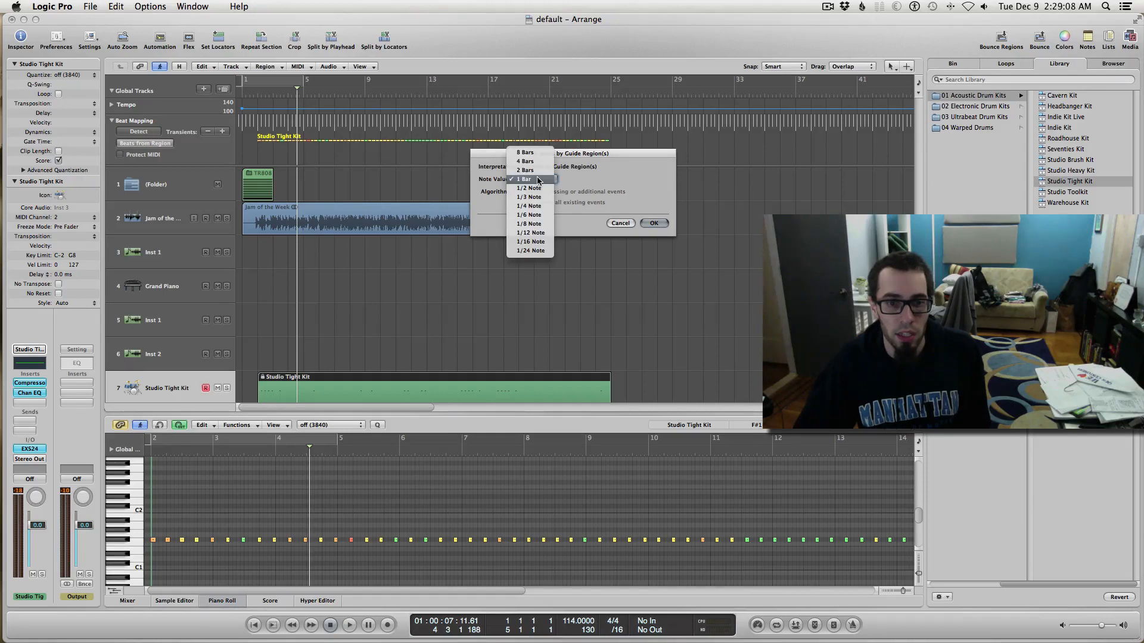
click(543, 209)
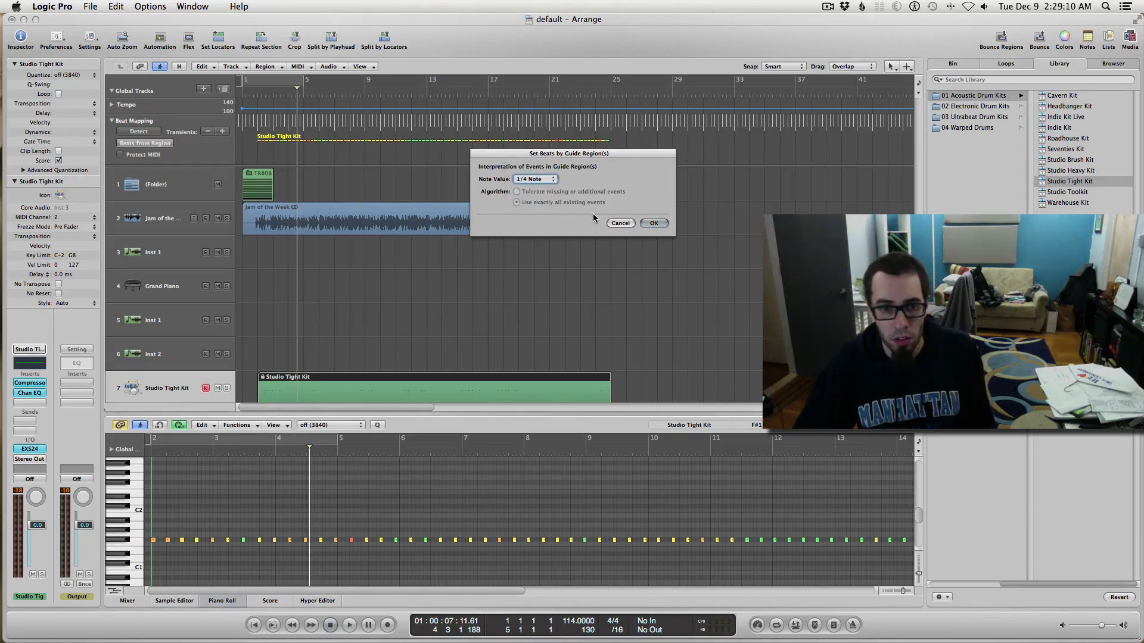
click(654, 223)
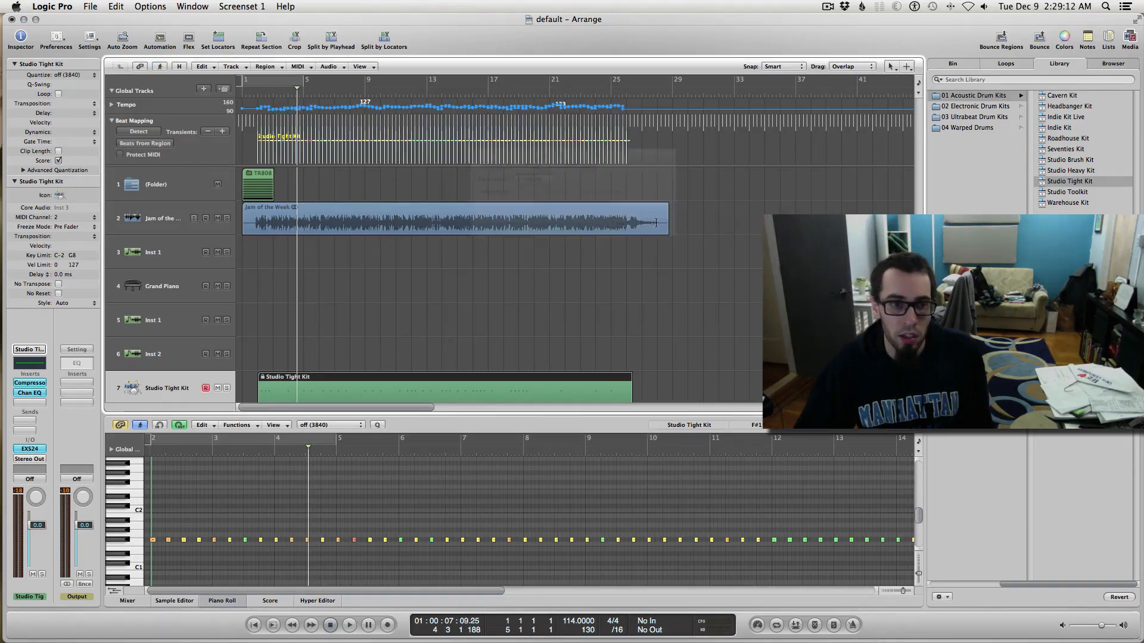
Step: Return to bar 1, zoom to the drum region, and set Beats from Region to 1/2 Note
key(ctrl+Right)
key(ctrl+Right)
scroll(609, 265, left, 3)
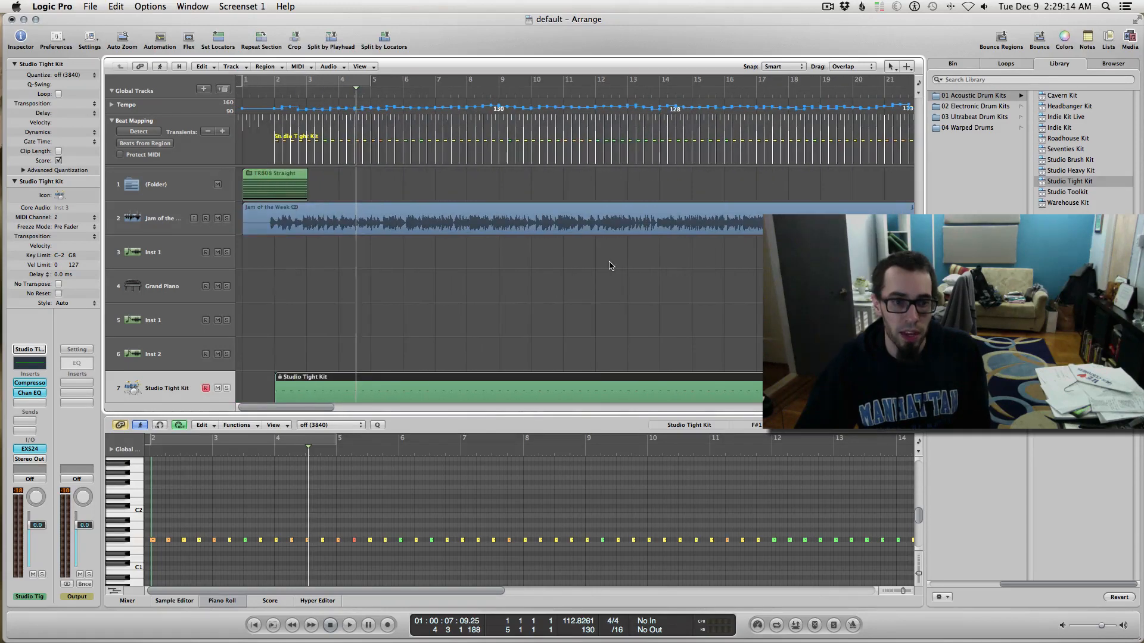
key(Return)
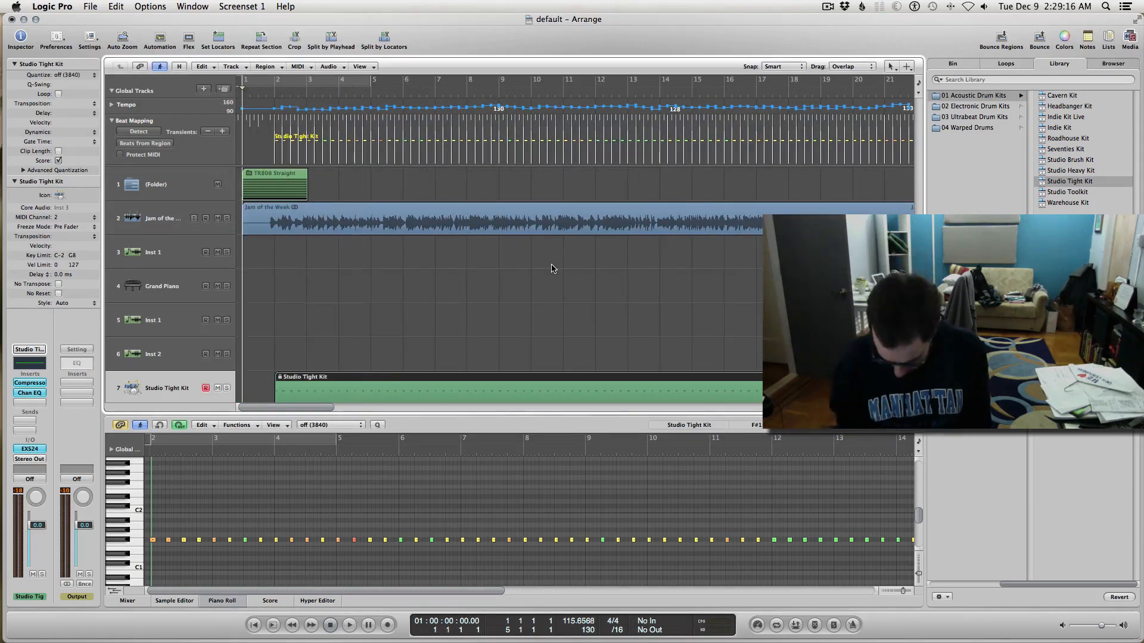
key(period)
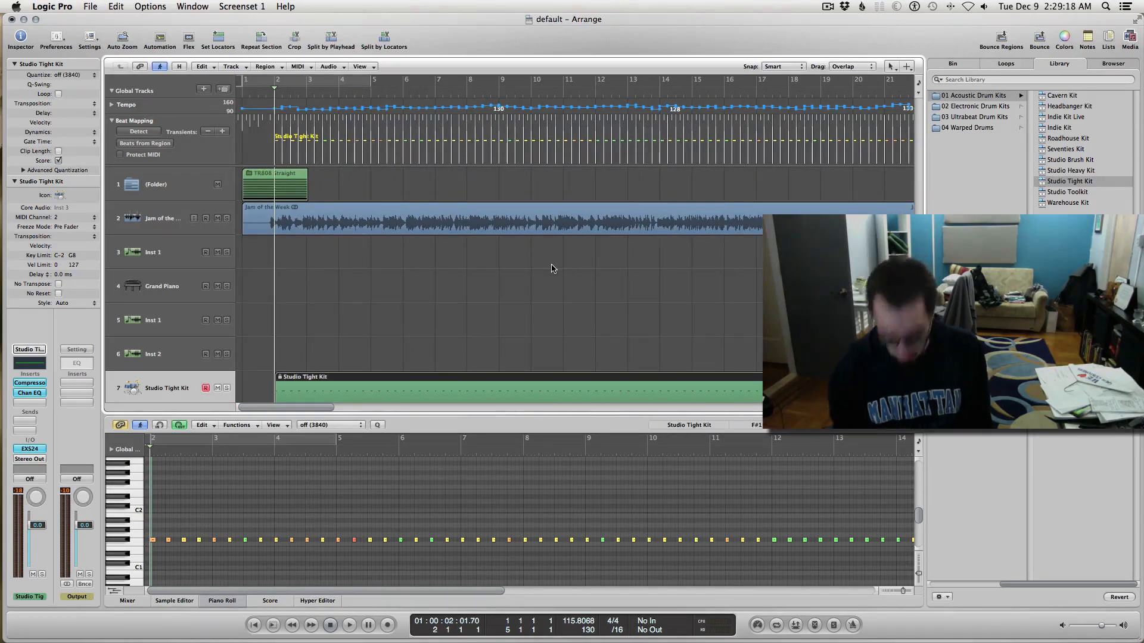
key(Return)
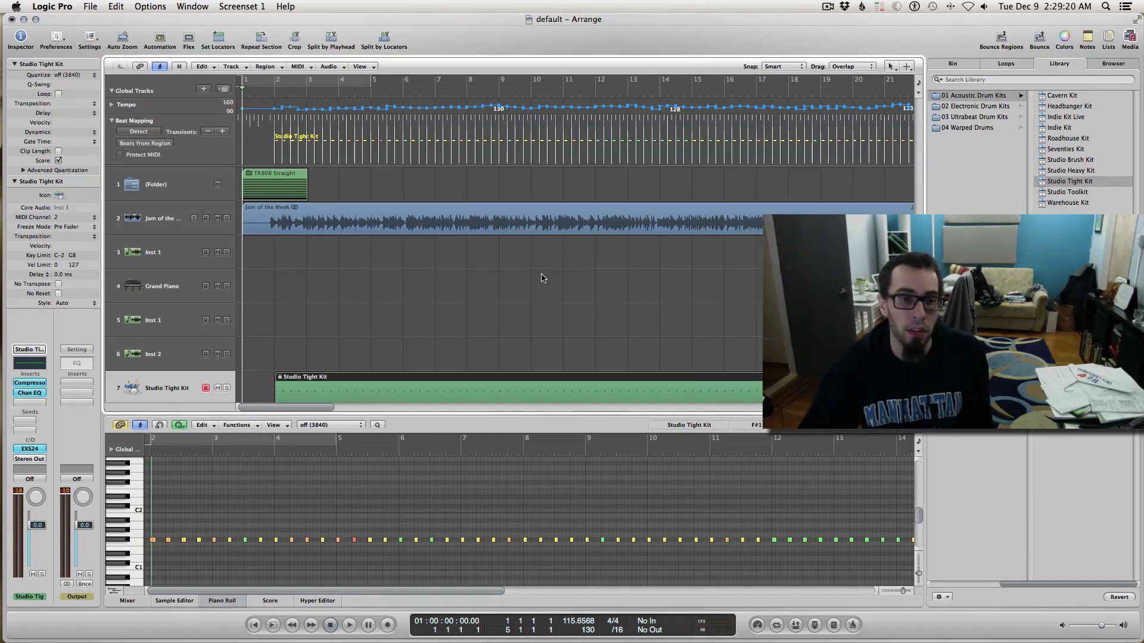
key(ctrl+Right)
key(ctrl+Right)
key(ctrl+Right)
key(ctrl+Left)
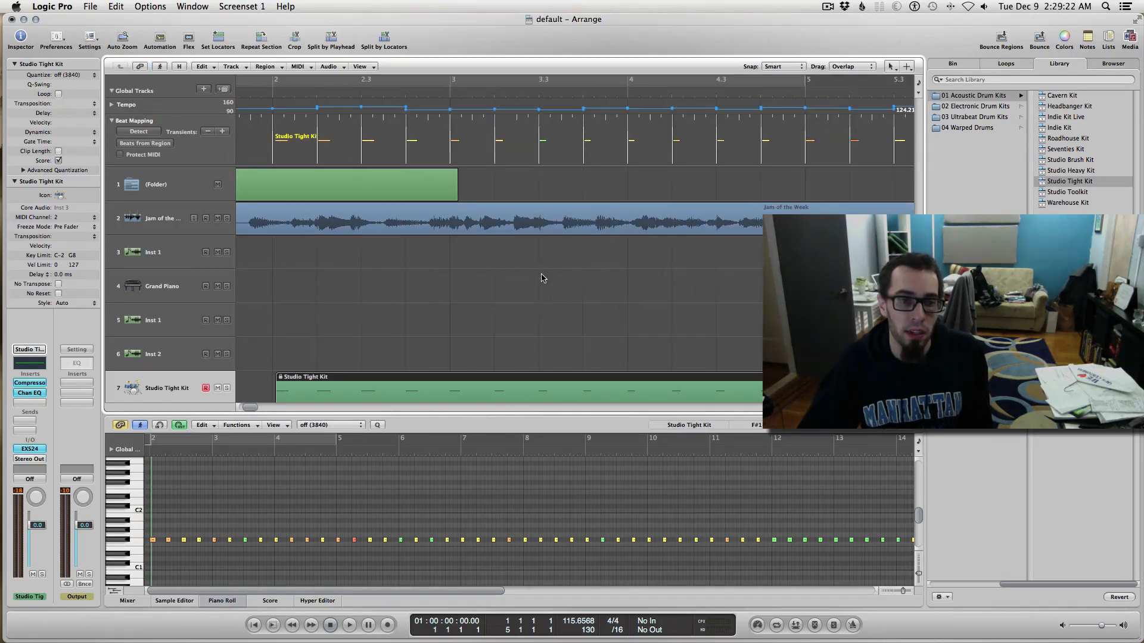
scroll(538, 298, left, 1)
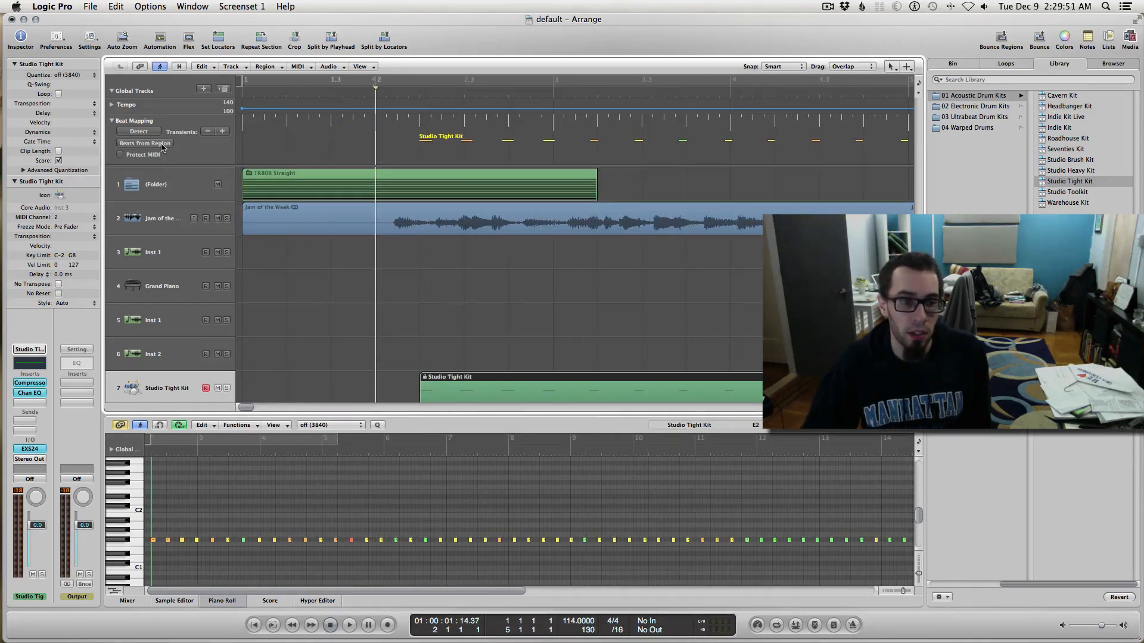
click(161, 144)
click(542, 177)
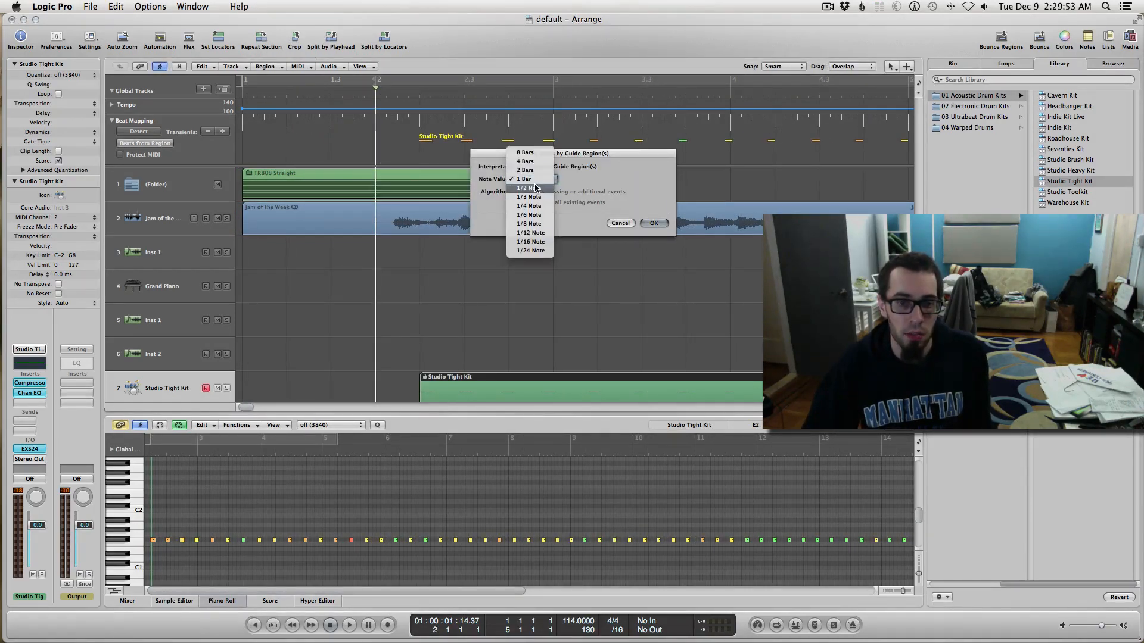
click(536, 189)
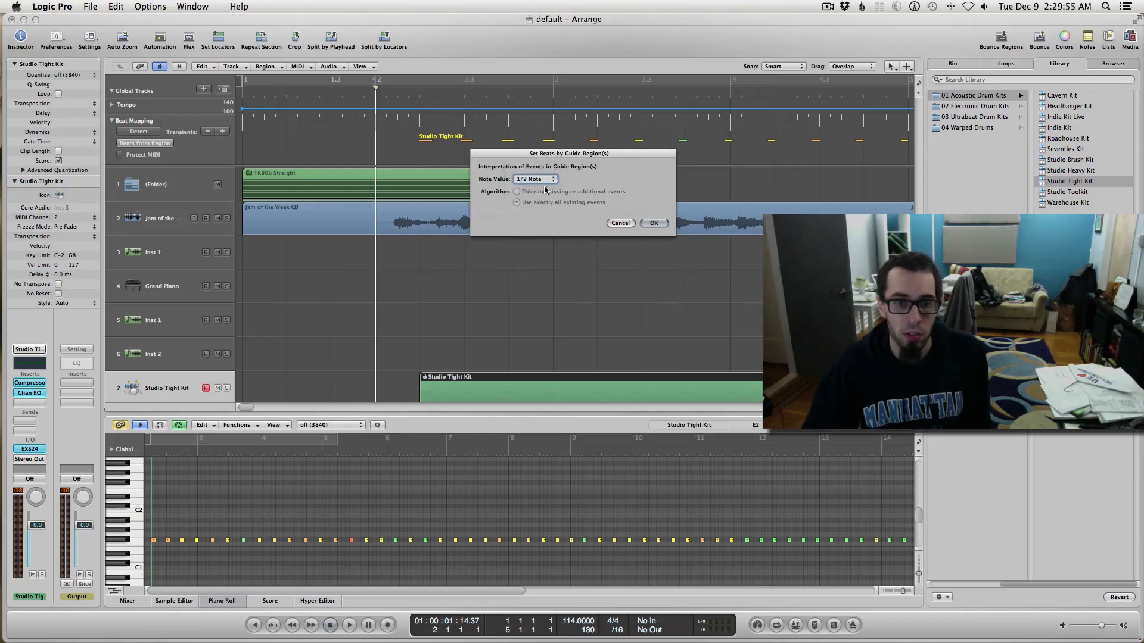
Step: Apply the 1/2 Note beat map, play the song from the start, and zoom out to view it
click(653, 223)
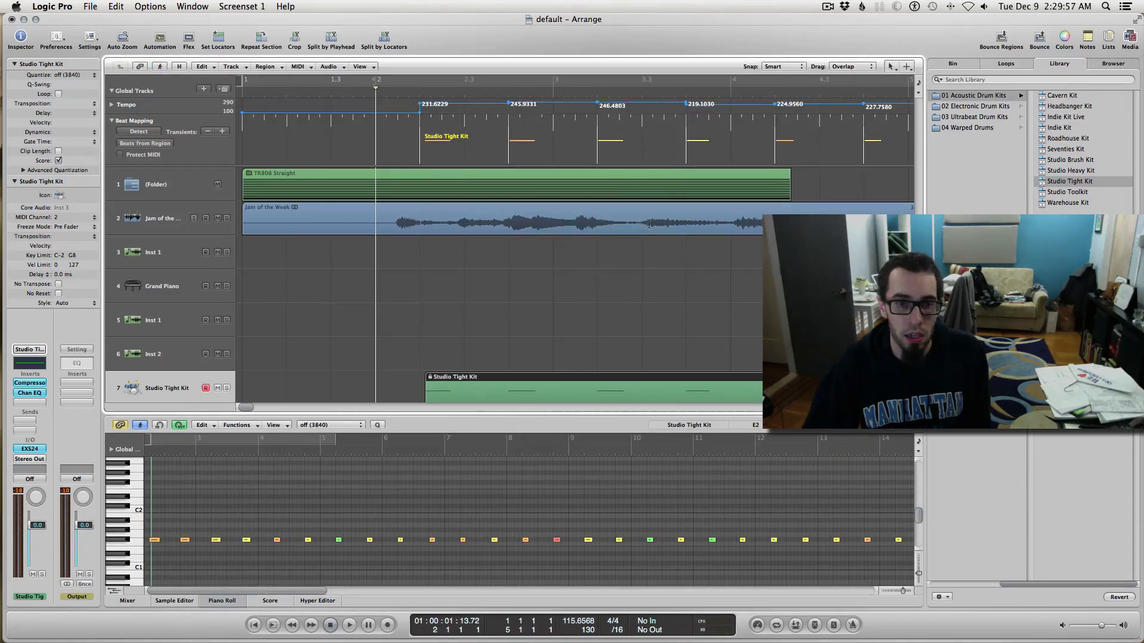
click(618, 341)
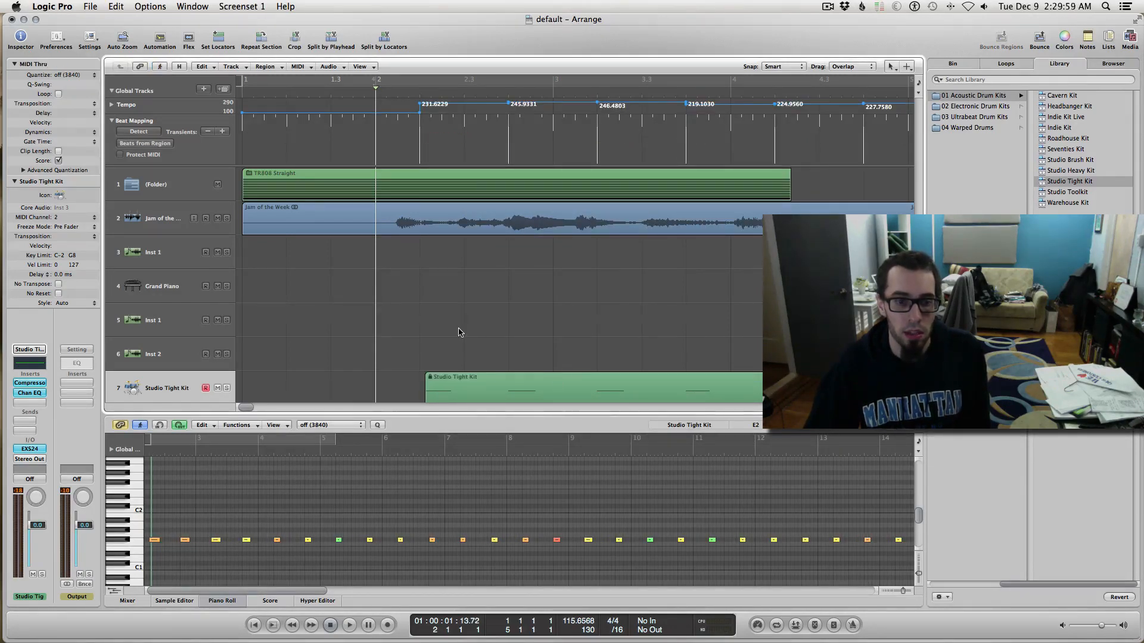
key(Return)
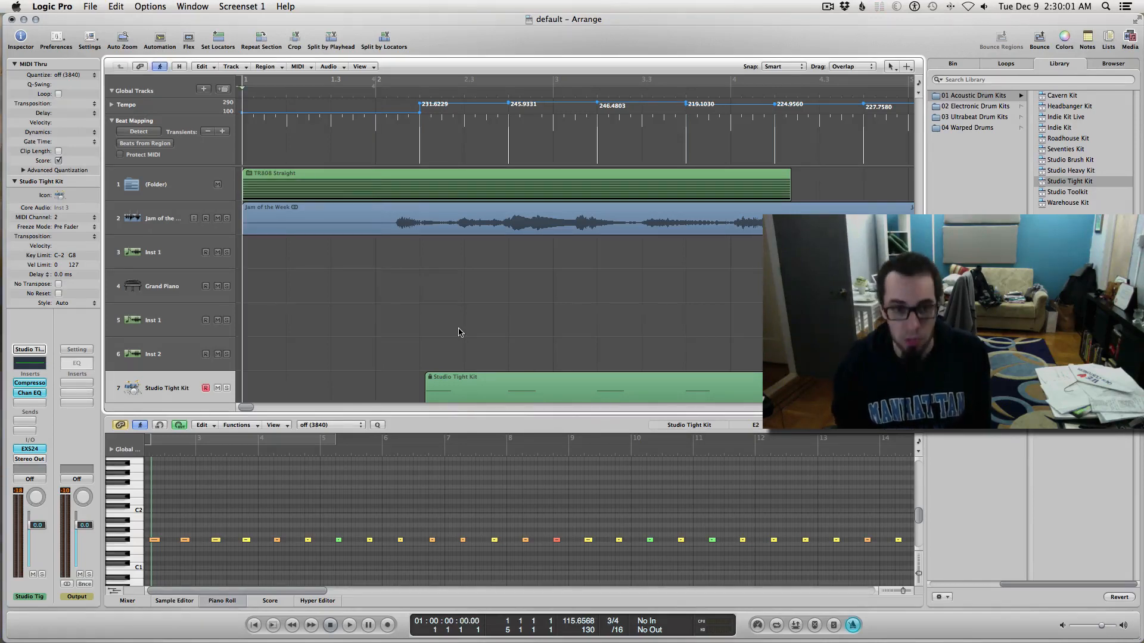
key(space)
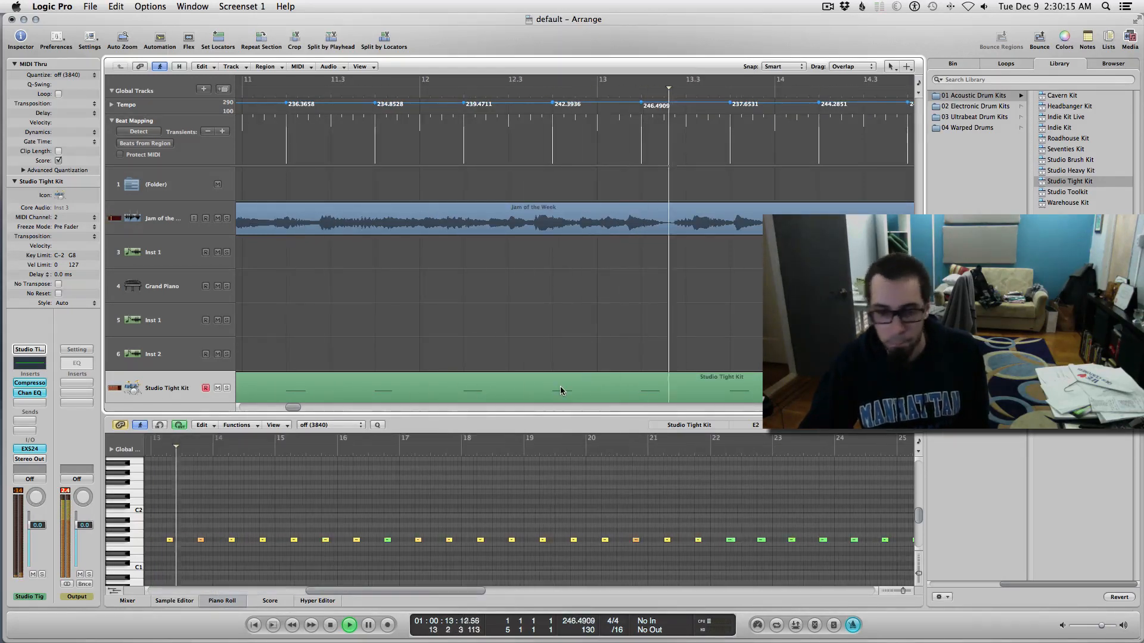
key(space)
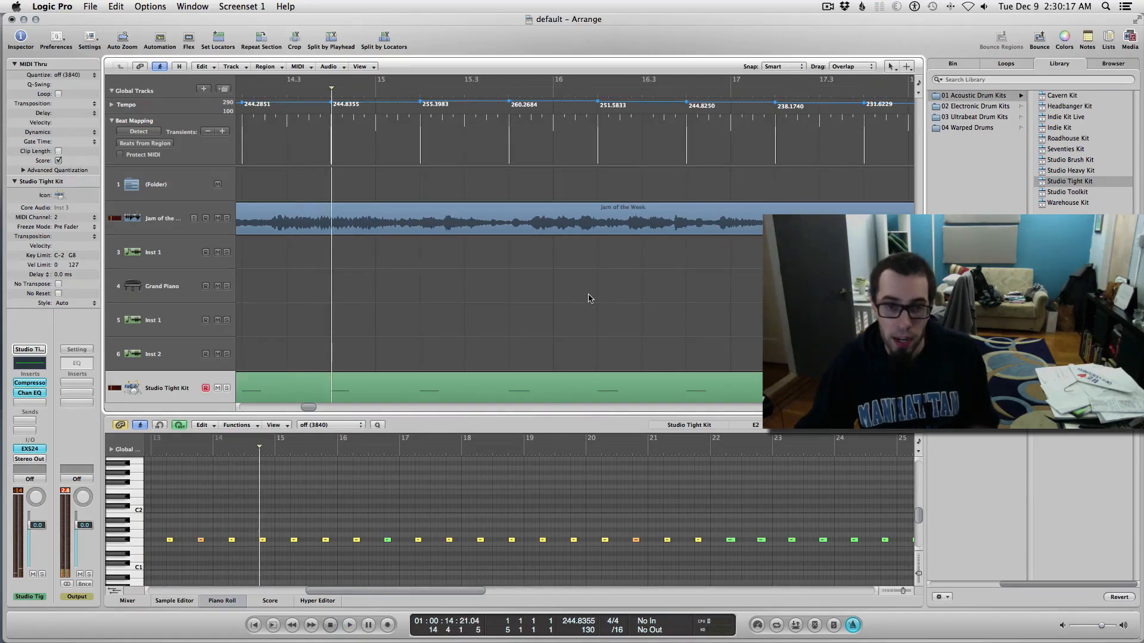
key(ctrl+Left)
key(ctrl+Left)
key(ctrl+Left)
key(ctrl+Left)
key(ctrl+Left)
key(ctrl+Left)
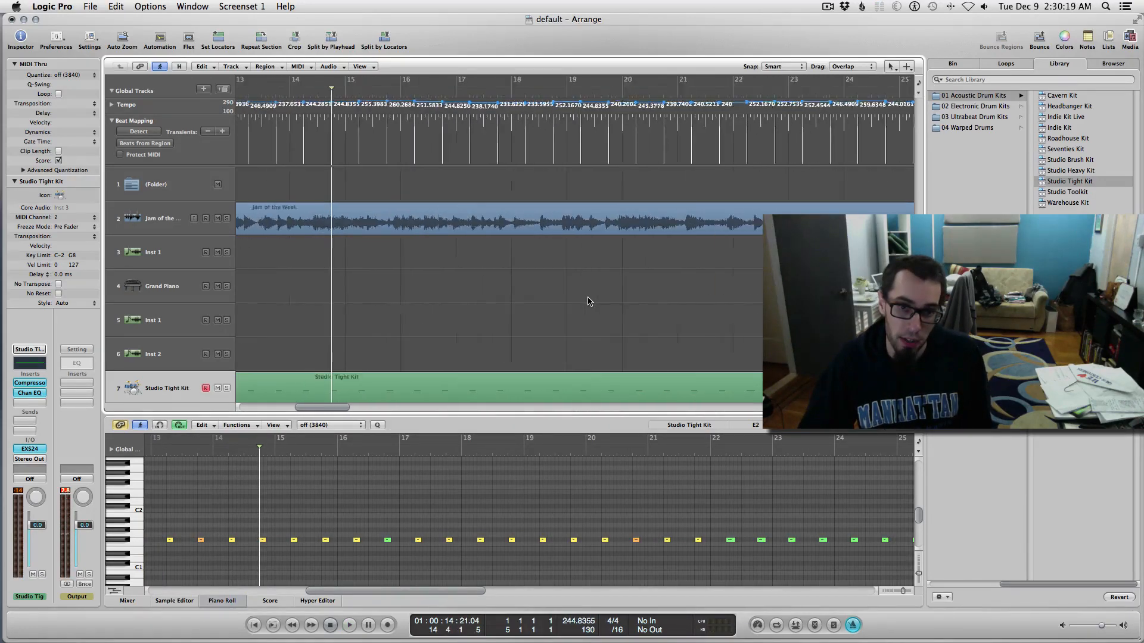
key(ctrl+Left)
key(ctrl+Left)
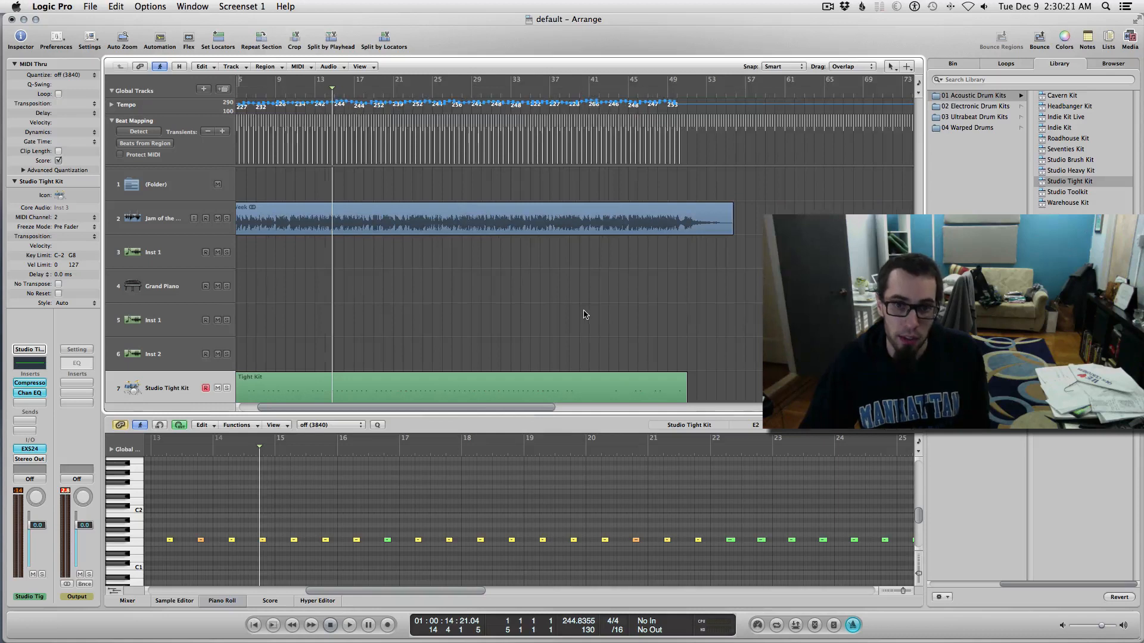
Step: Cycle bars 13–15 and play the loop with Inst 1 as the active track
scroll(472, 273, left, 5)
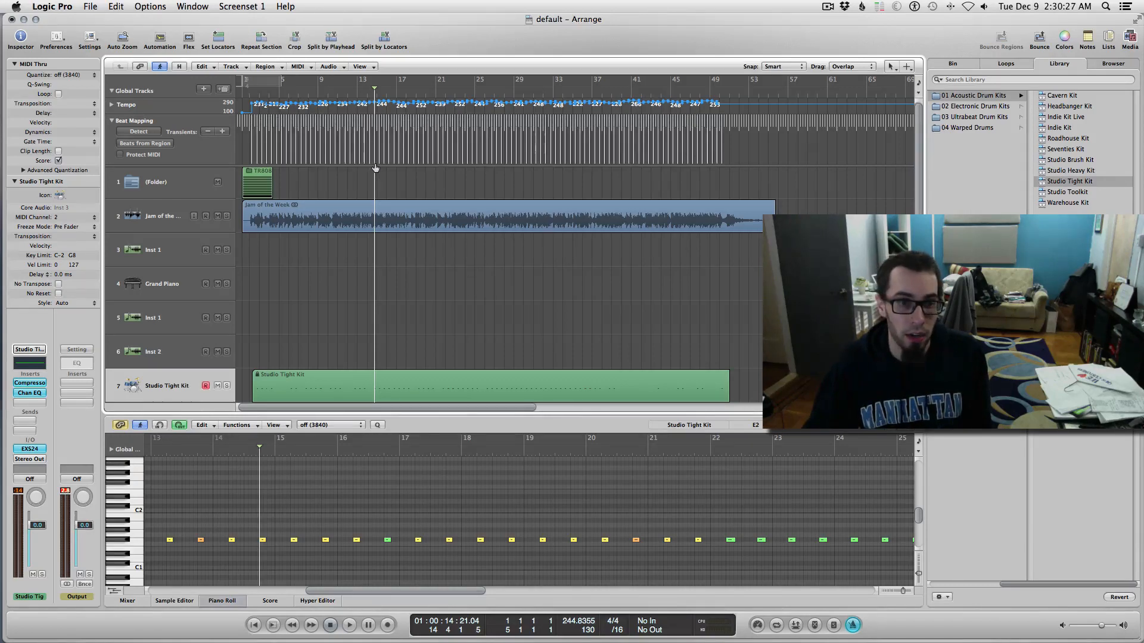
key(ctrl+Right)
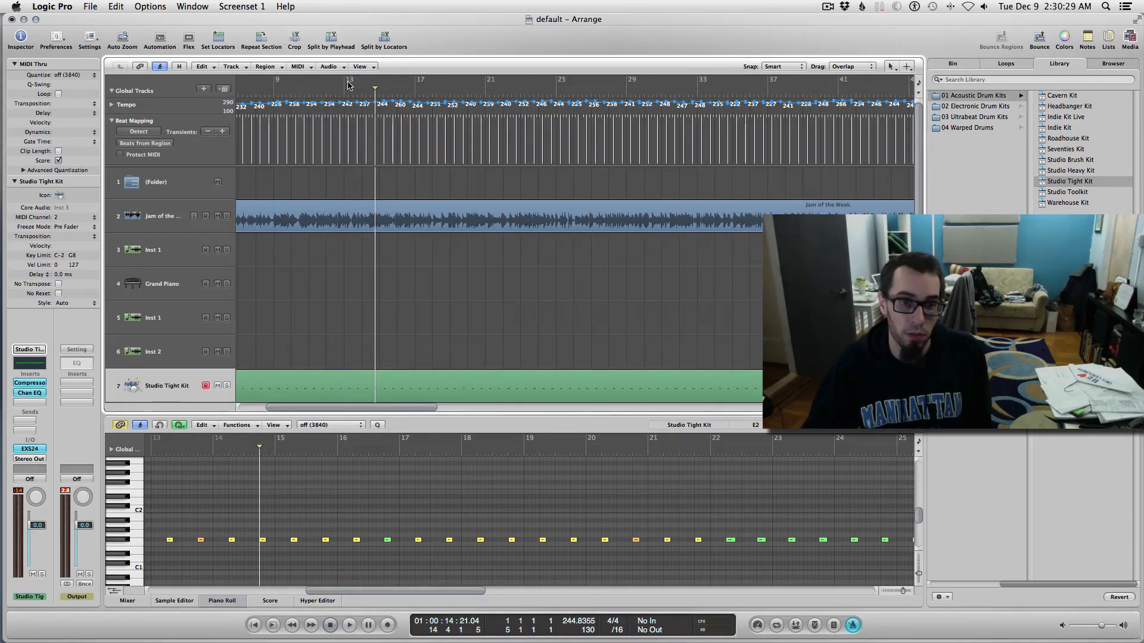
drag(346, 83, 381, 99)
key(space)
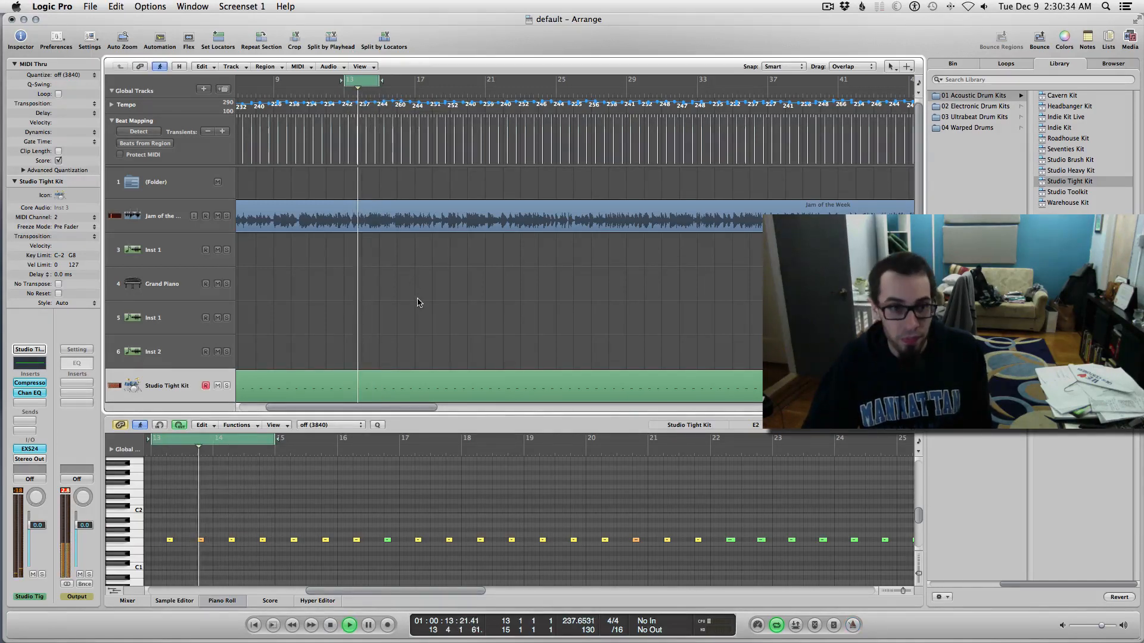
click(189, 250)
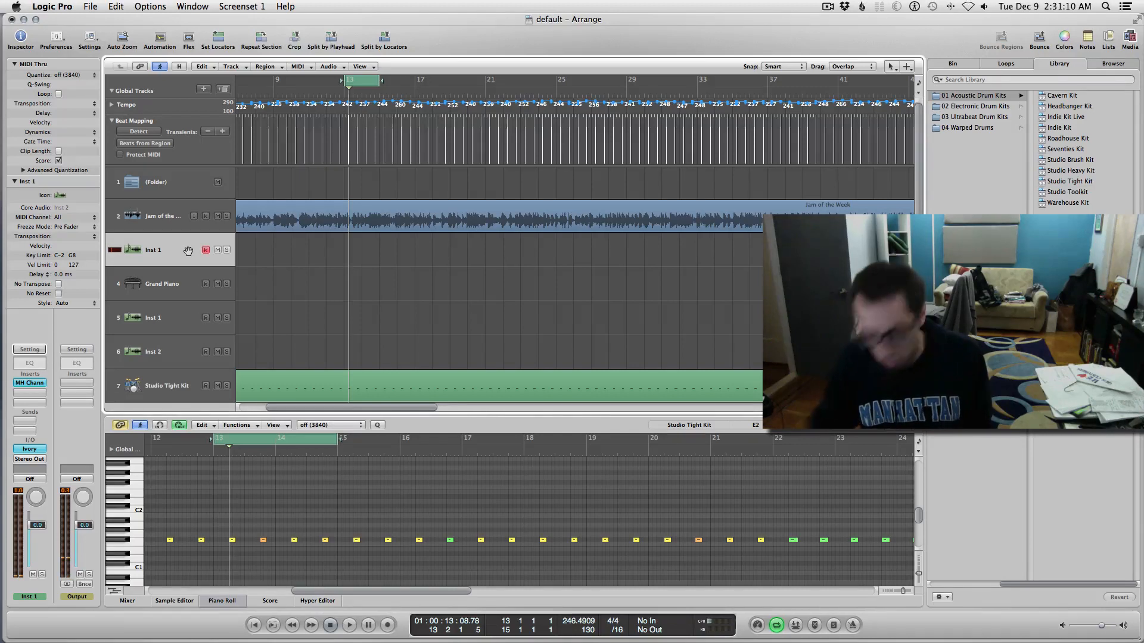
key(space)
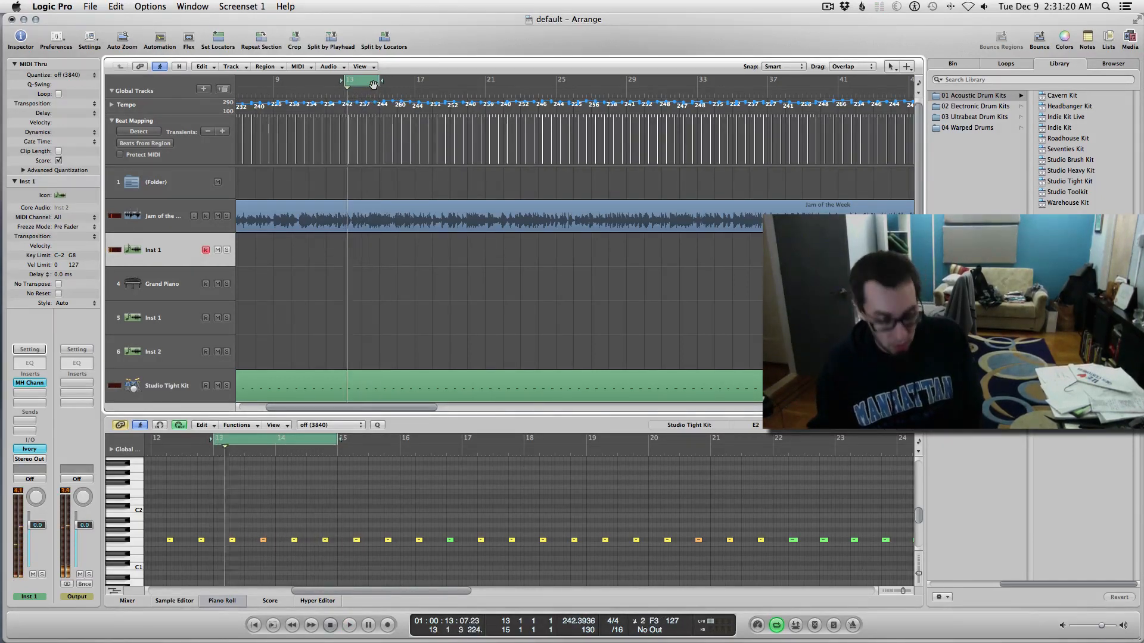
key(space)
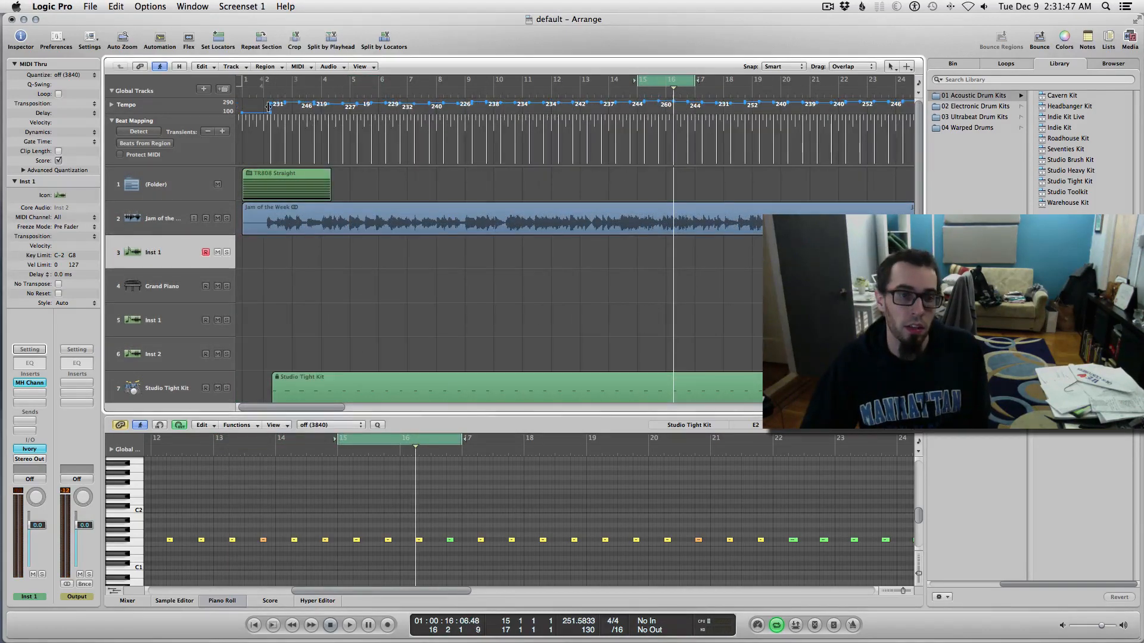
Step: Drag the first tempo point earlier, then turn Cycle off to play straight through
drag(272, 109, 240, 100)
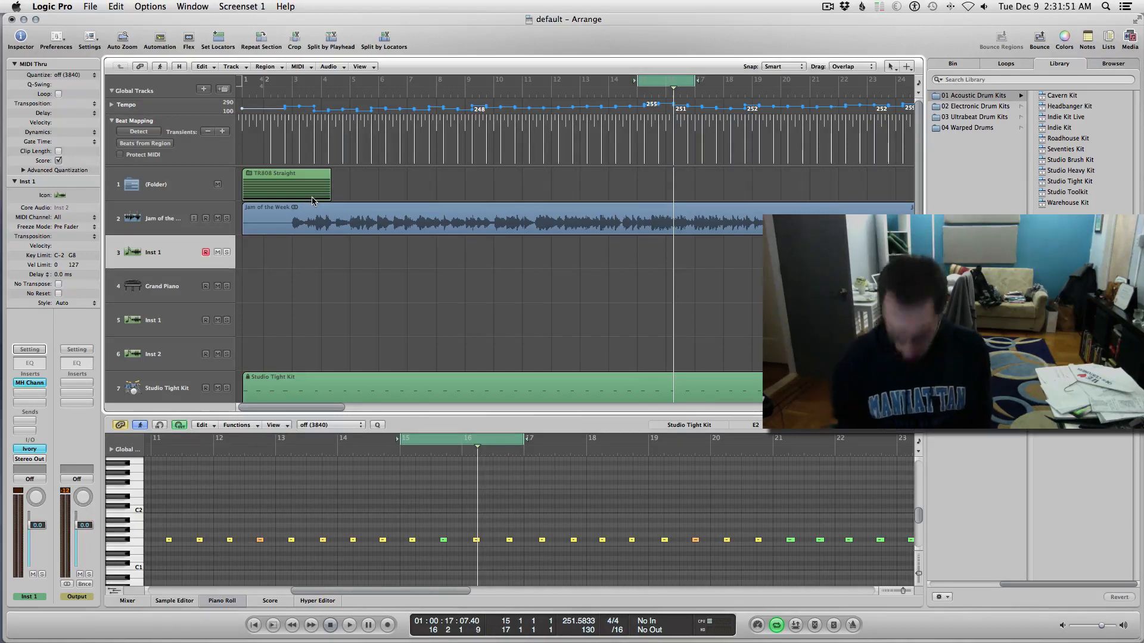
key(space)
key(c)
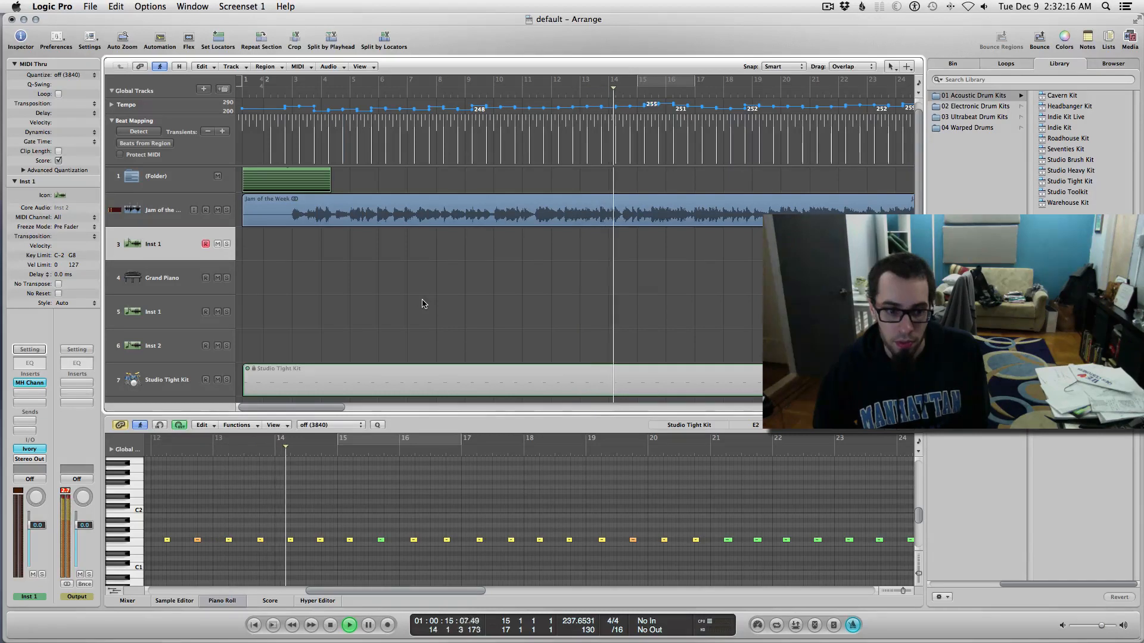
Step: Stop playback, select the Jam of the Week region, and play it from the start
key(space)
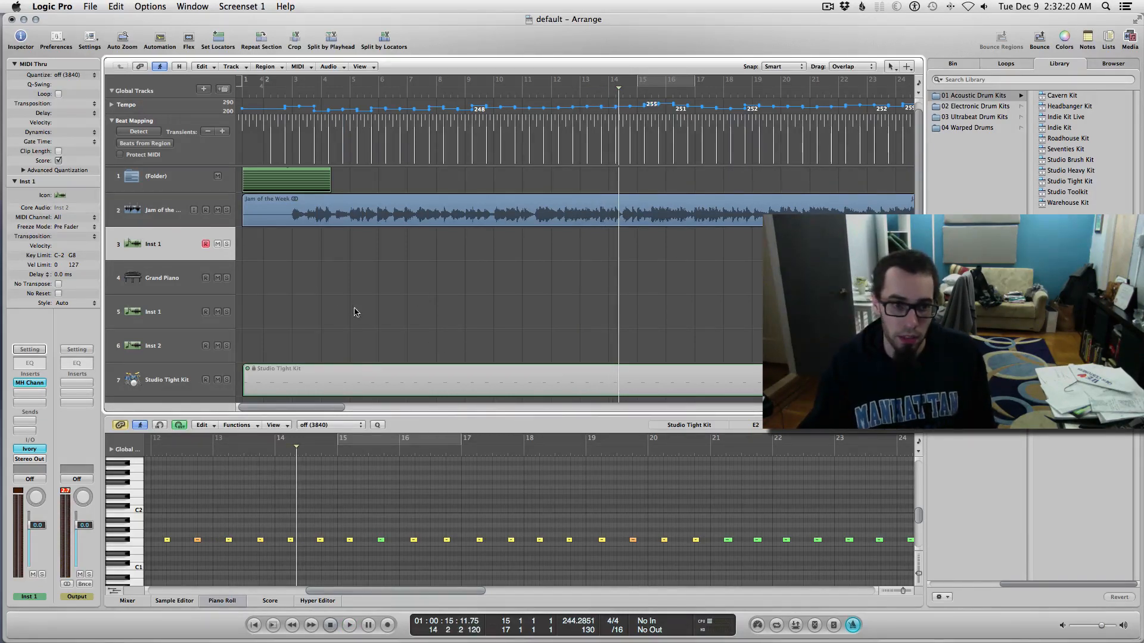
drag(369, 335, 346, 398)
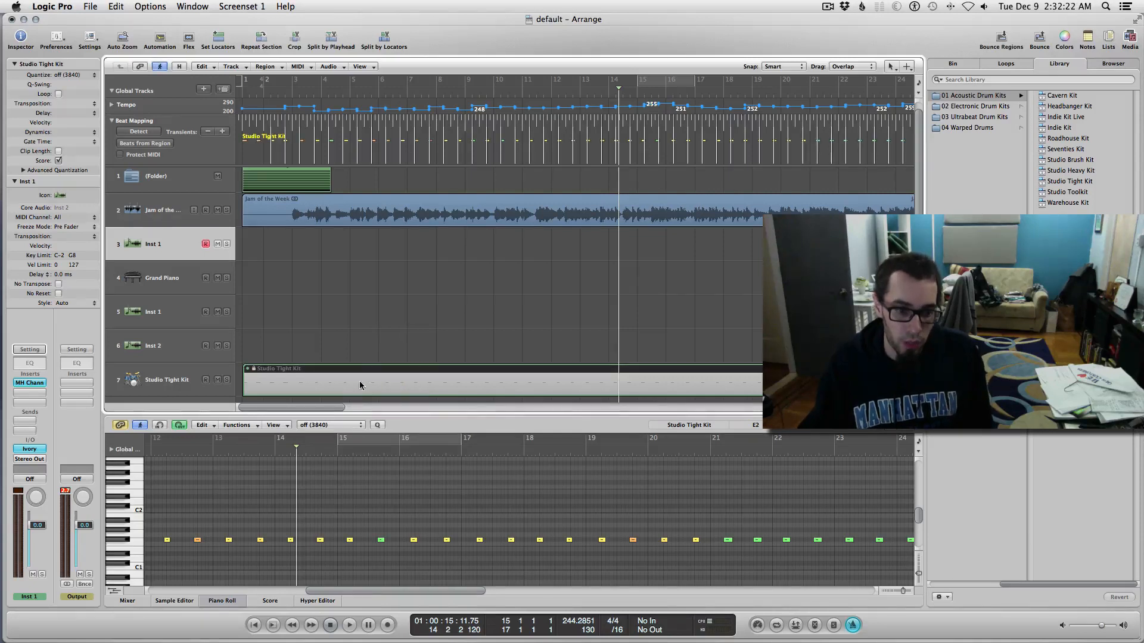
click(349, 327)
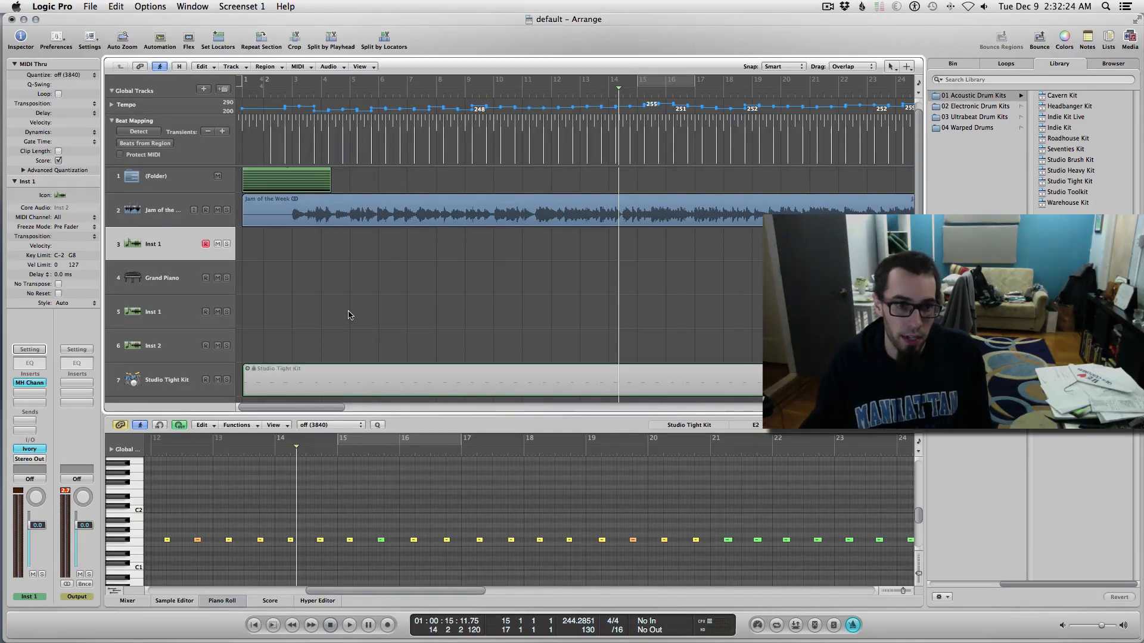
key(ctrl+Right)
key(ctrl+Right)
key(ctrl+Right)
scroll(350, 316, left, 5)
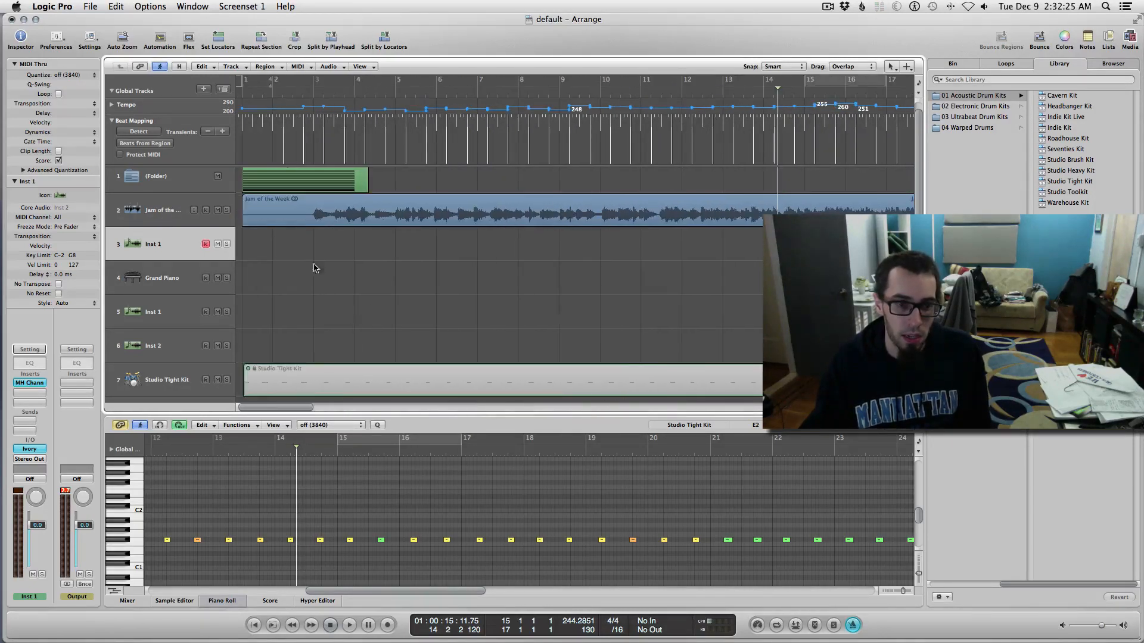
click(286, 216)
key(Return)
key(space)
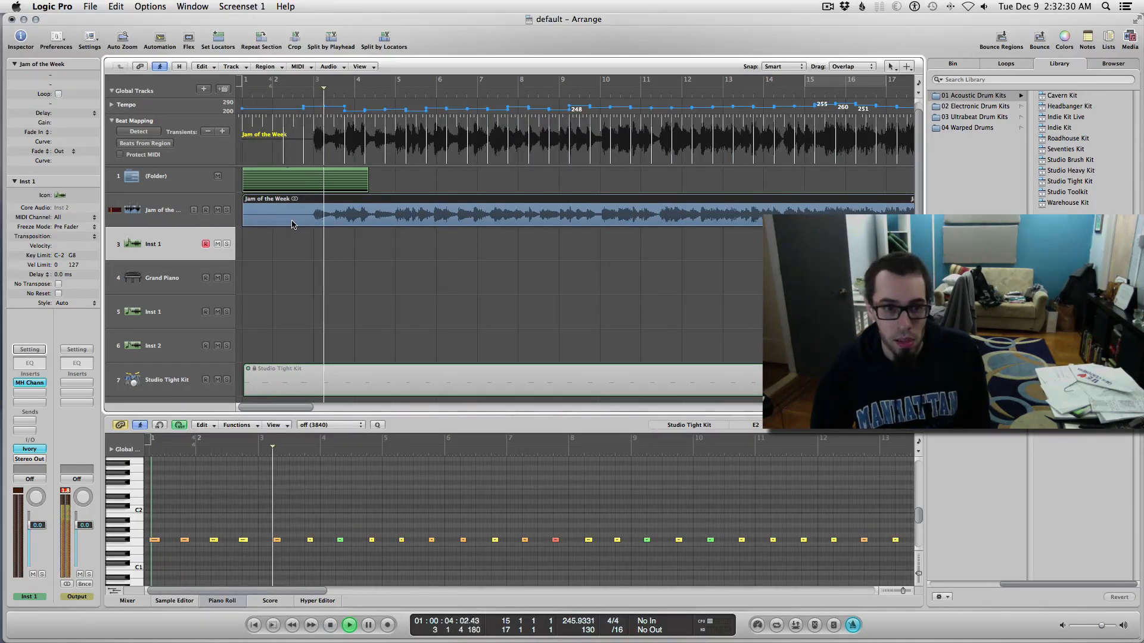
key(space)
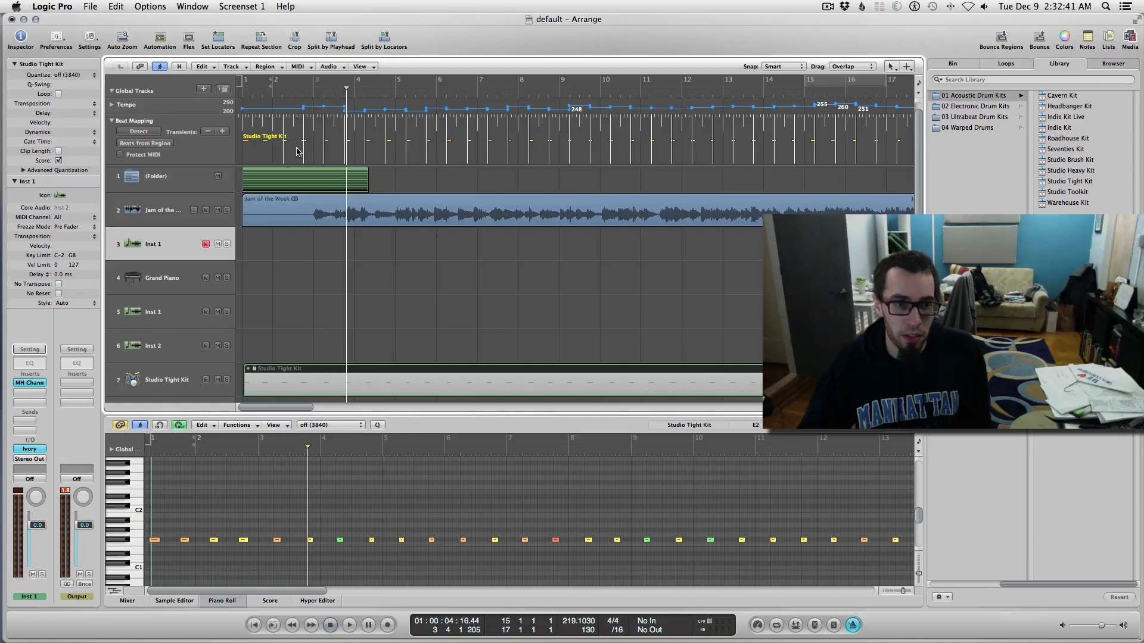
Step: Enlarge the track lanes, replay from the start, then select and delete the Studio Tight Kit region
key(ctrl+Down)
key(ctrl+Down)
scroll(342, 190, up, 2)
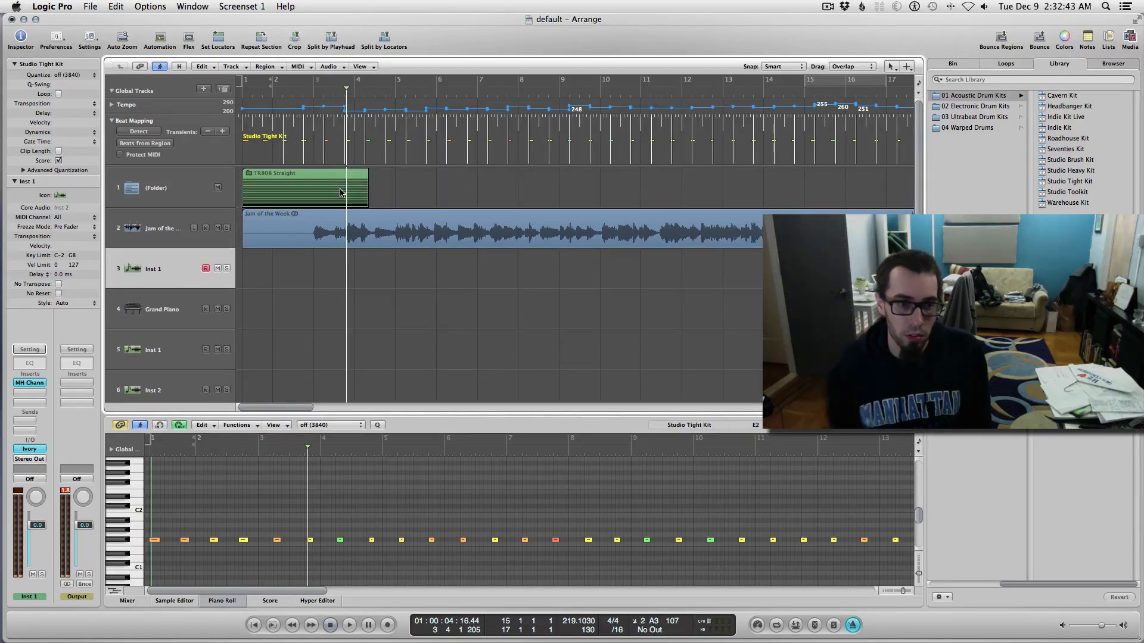
key(Return)
key(space)
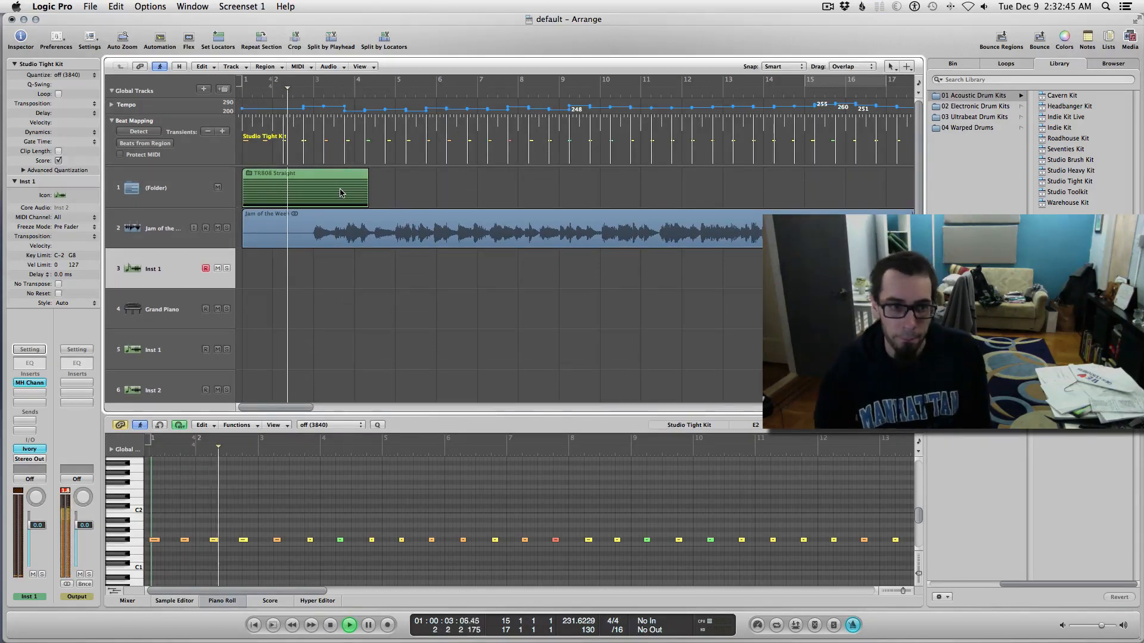
key(space)
scroll(419, 278, down, 4)
drag(376, 301, 451, 378)
key(Delete)
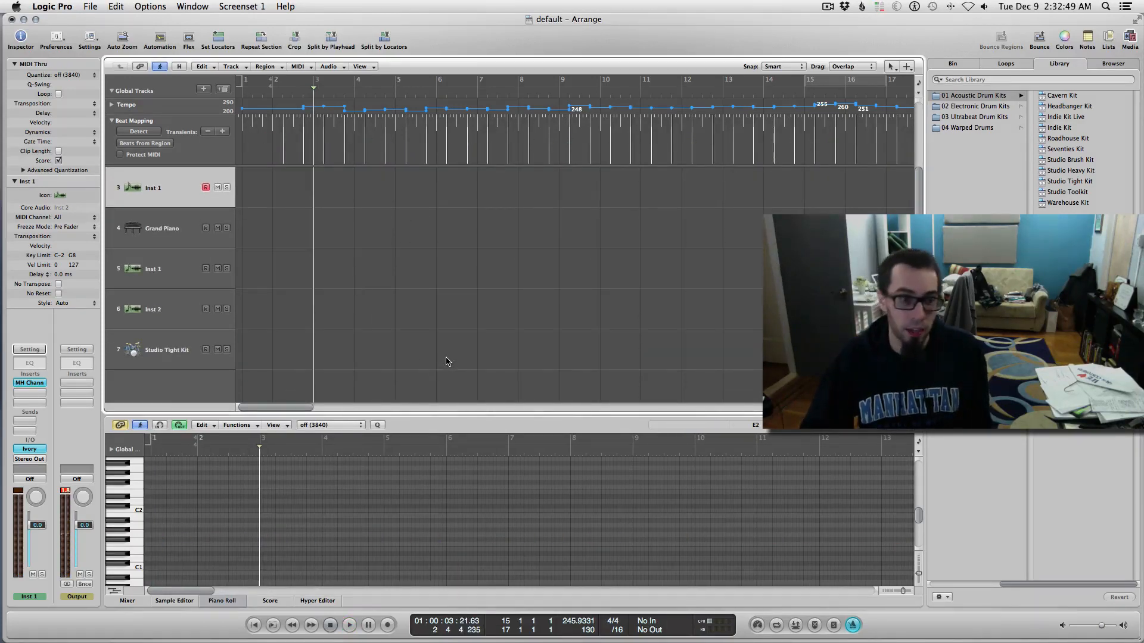
Step: Select the track 7 Studio Tight Kit and, after a few false starts from bar 1, record drum hits
click(169, 352)
key(Return)
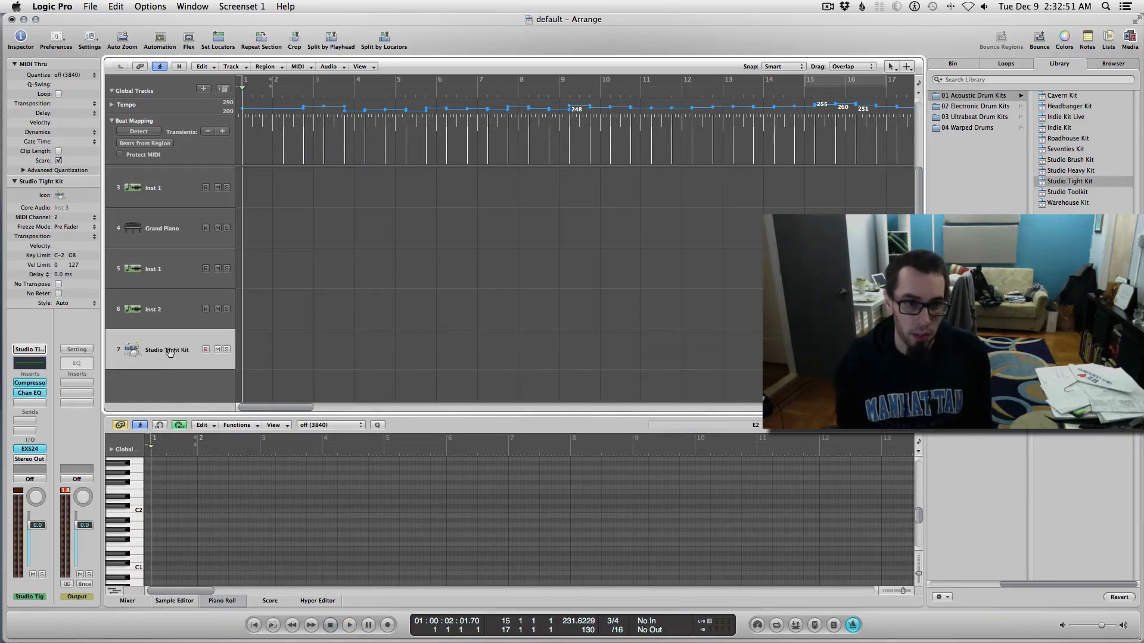
key(space)
key(space)
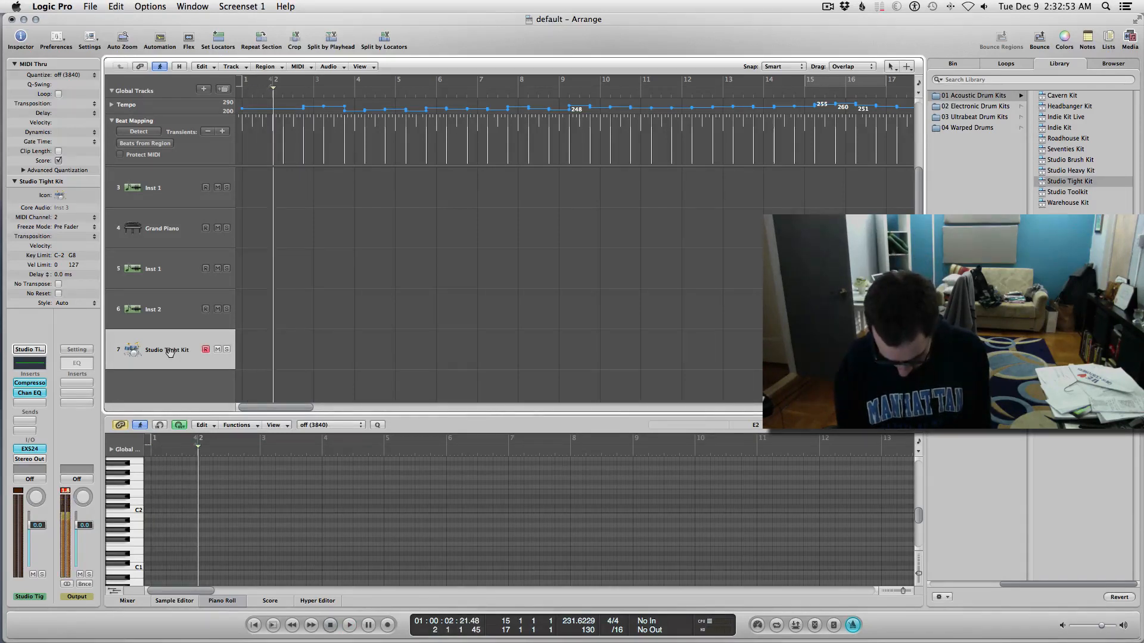
key(Return)
key(space)
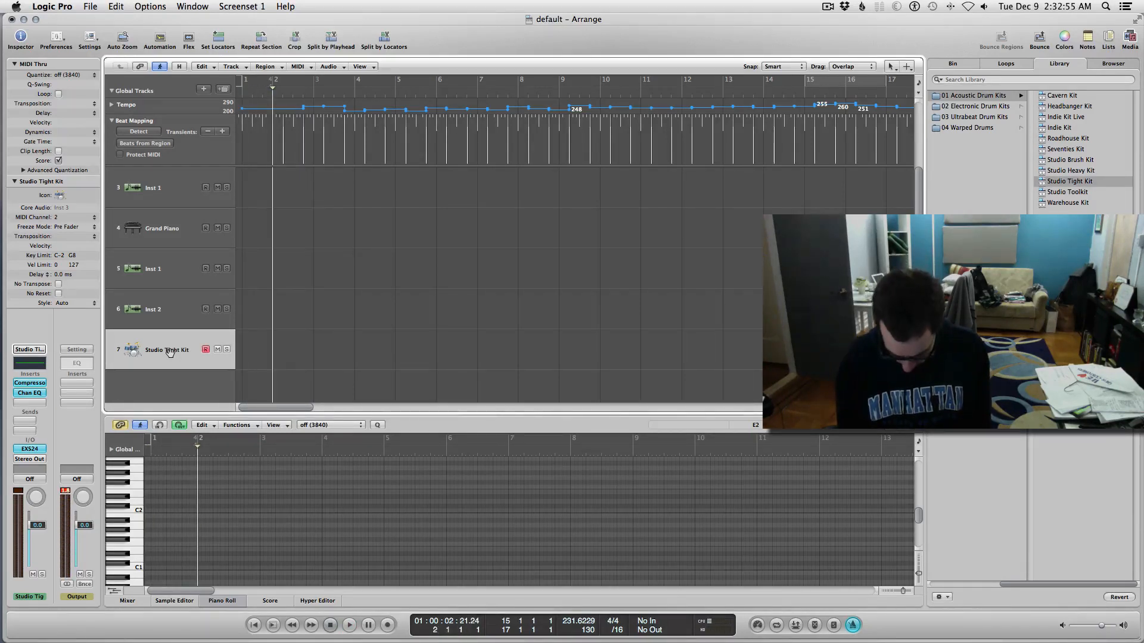
key(r)
key(space)
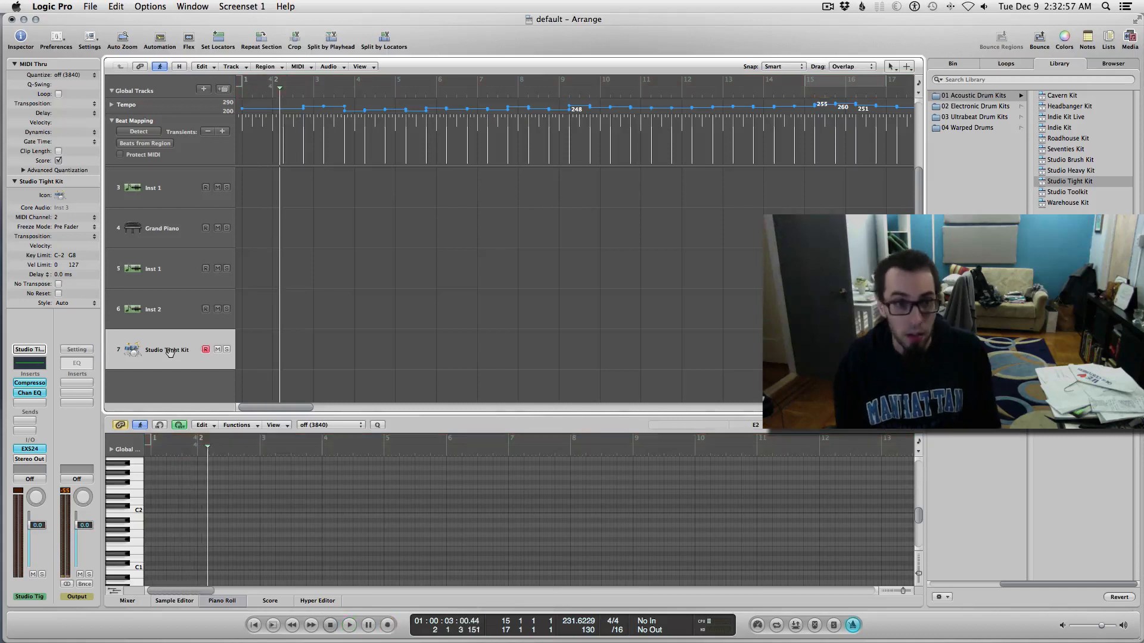
key(Return)
key(space)
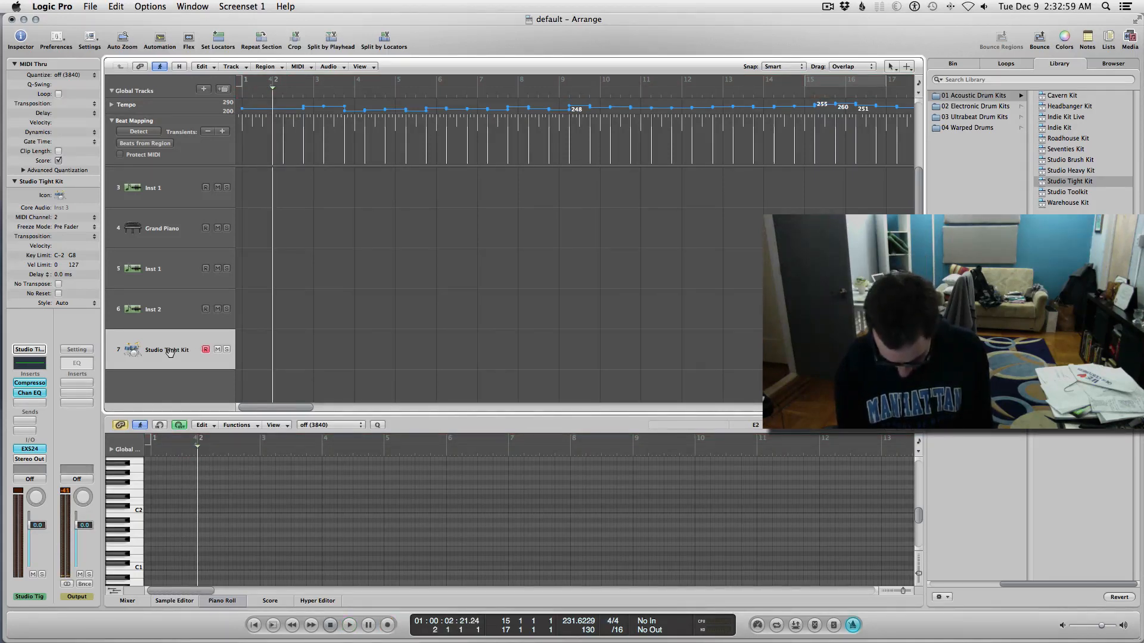
key(r)
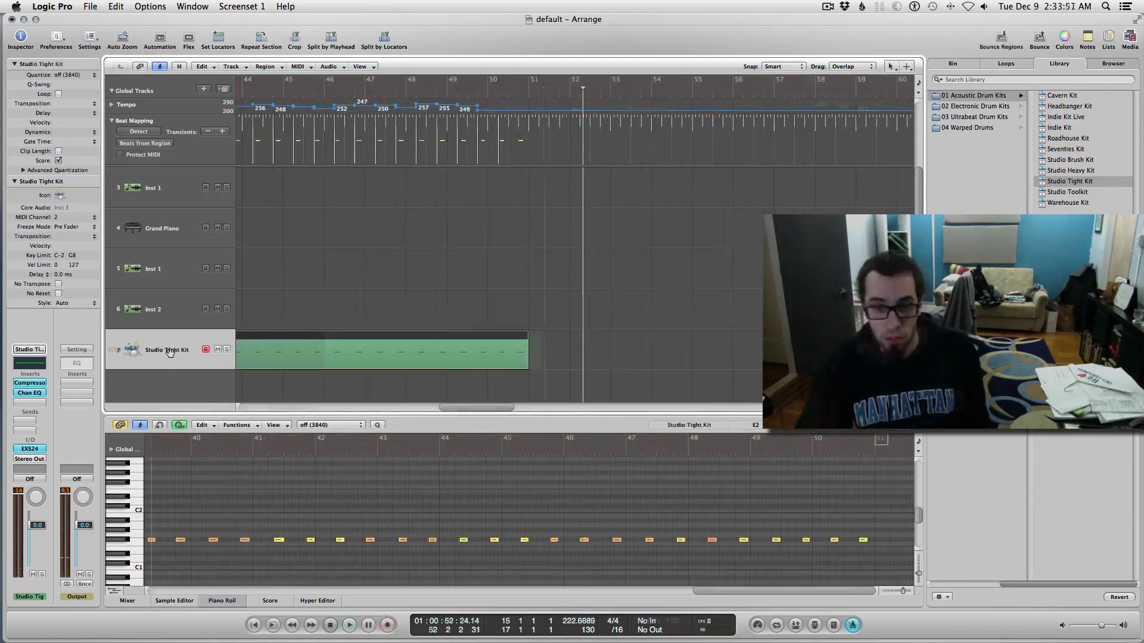
Step: Stop recording, lock the new drum region's SMPTE position, then zoom out and deselect it
key(space)
click(531, 306)
click(445, 352)
right_click(446, 351)
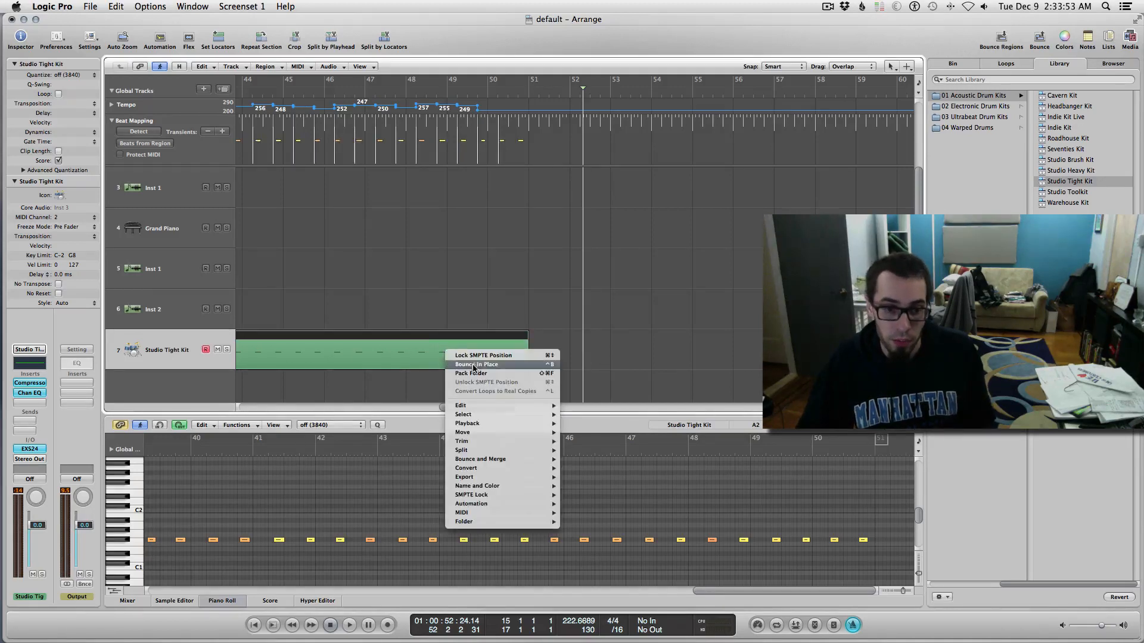
click(483, 355)
scroll(575, 369, left, 15)
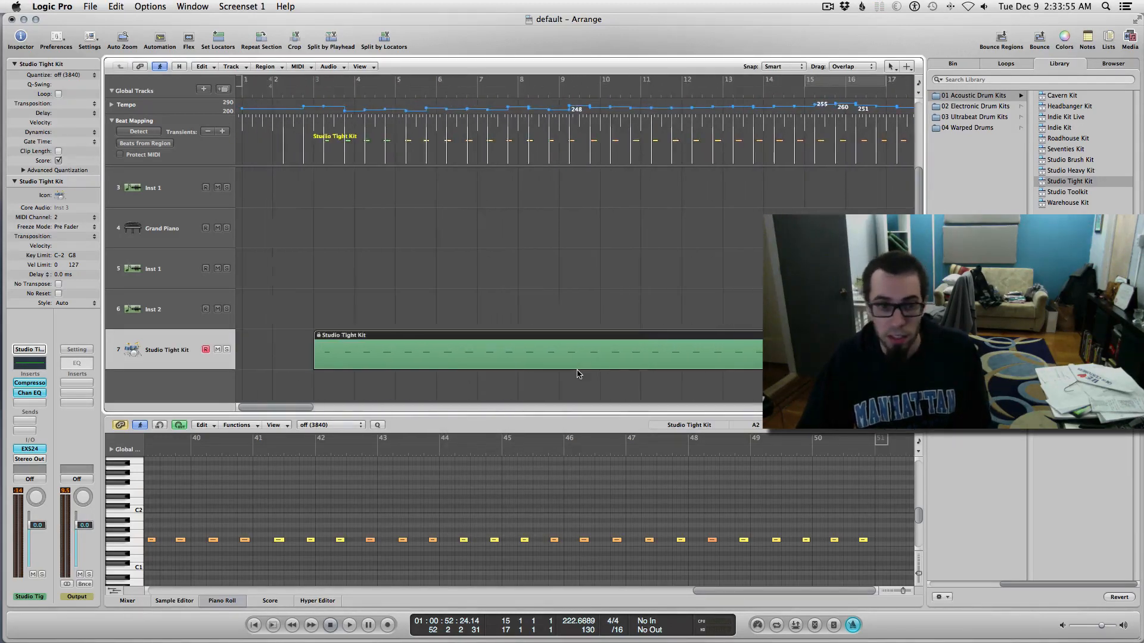
scroll(572, 374, left, 10)
click(517, 243)
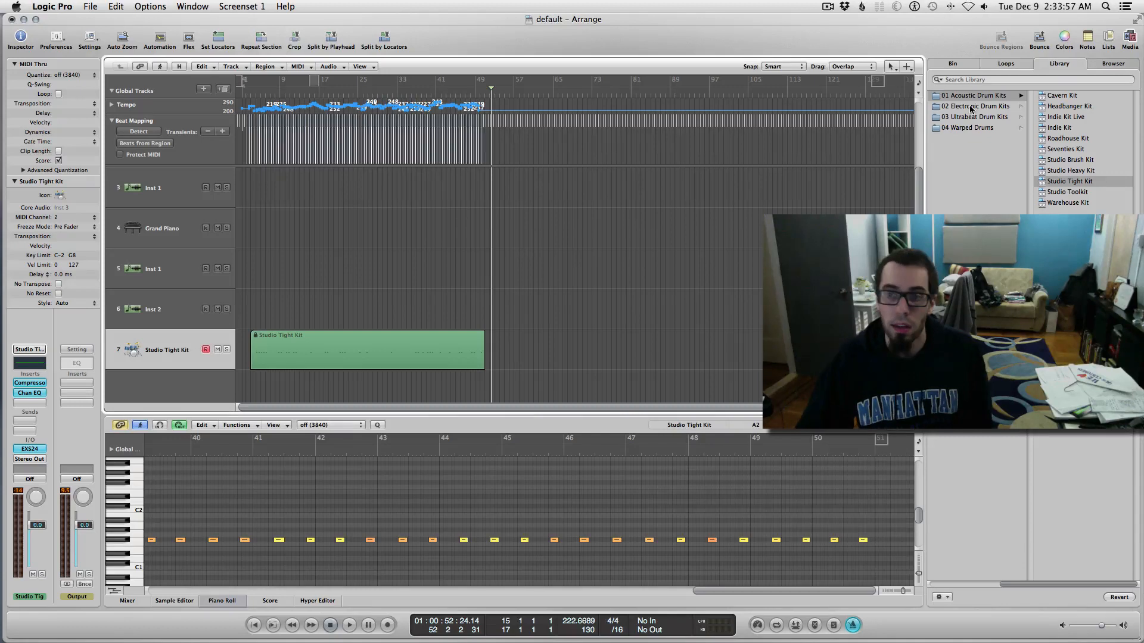
click(906, 67)
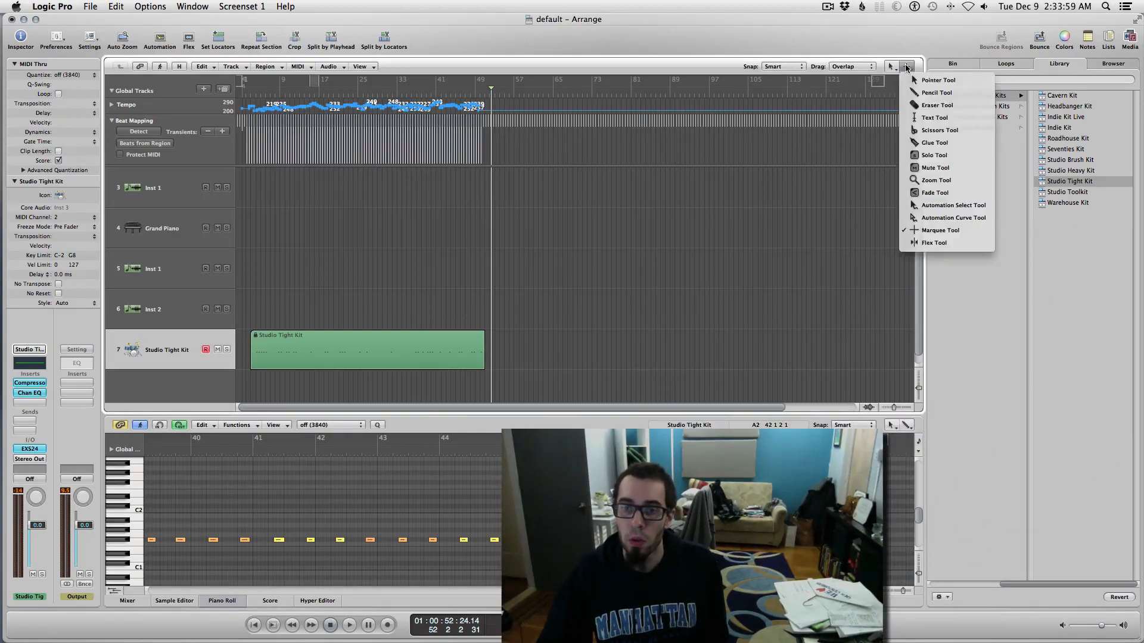
Step: Open the Tempo event list and select every tempo event from bar 2 through bar 49
click(1128, 40)
click(1109, 39)
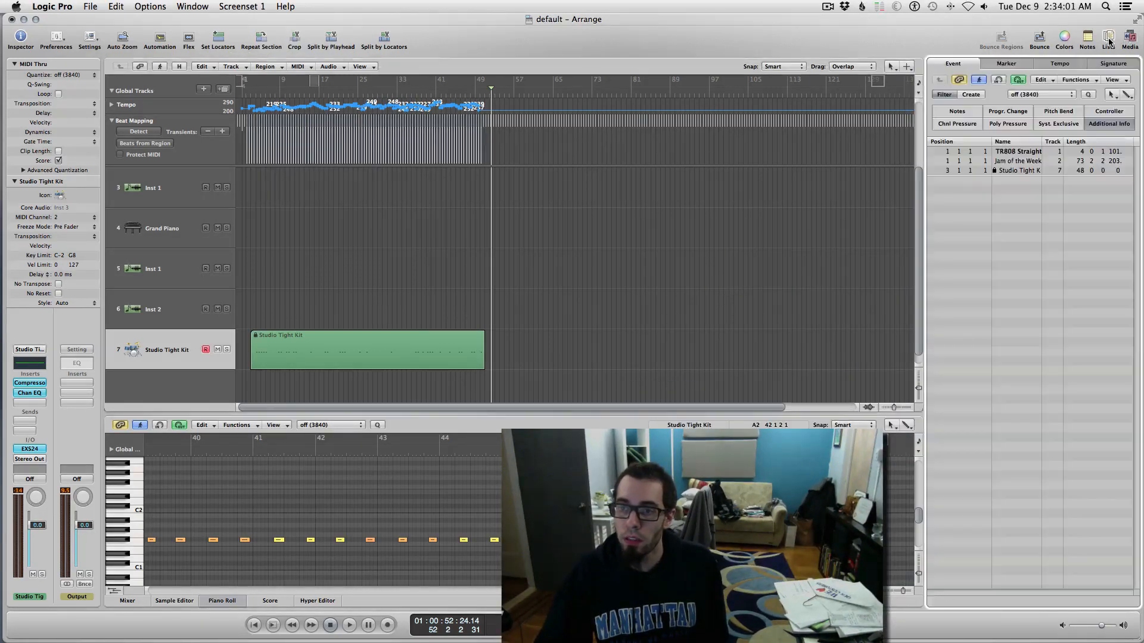
click(1053, 64)
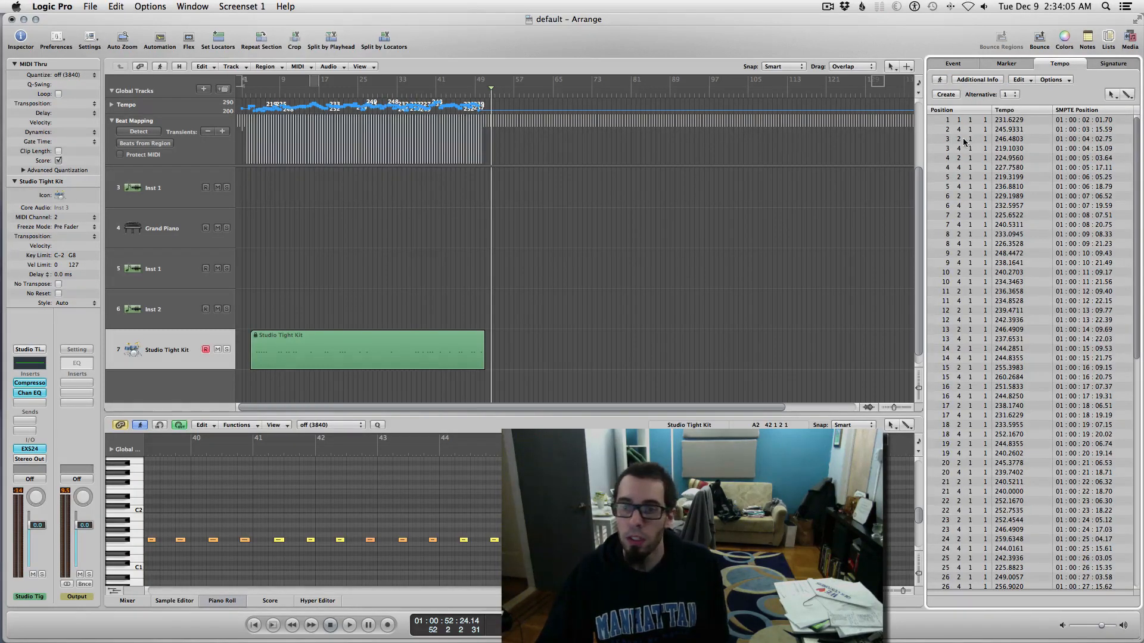
scroll(977, 153, down, 15)
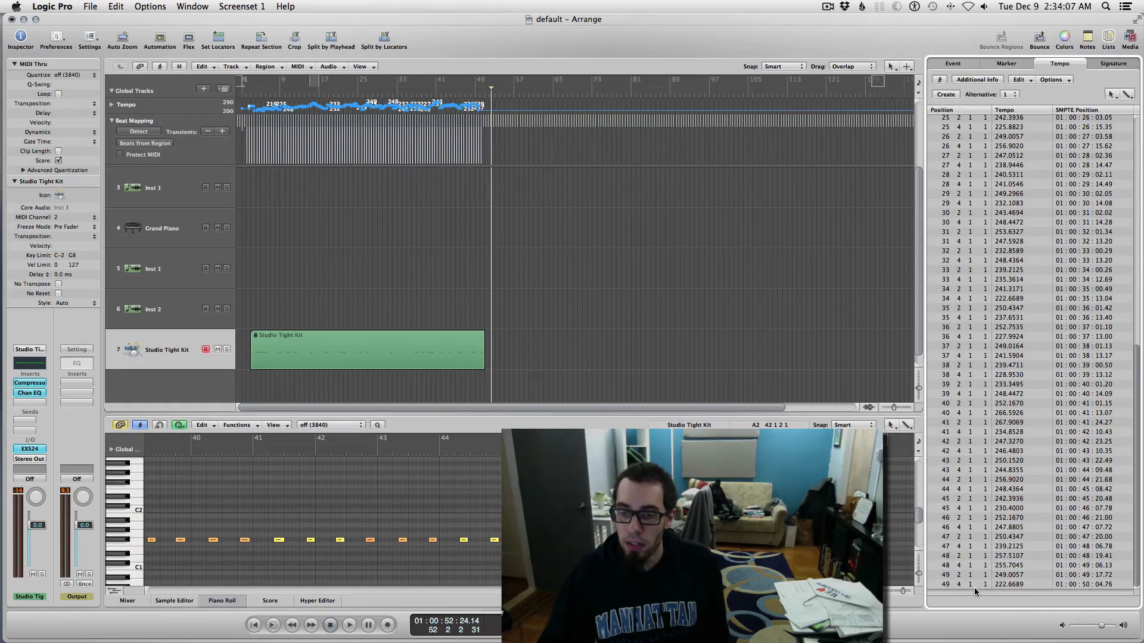
click(970, 585)
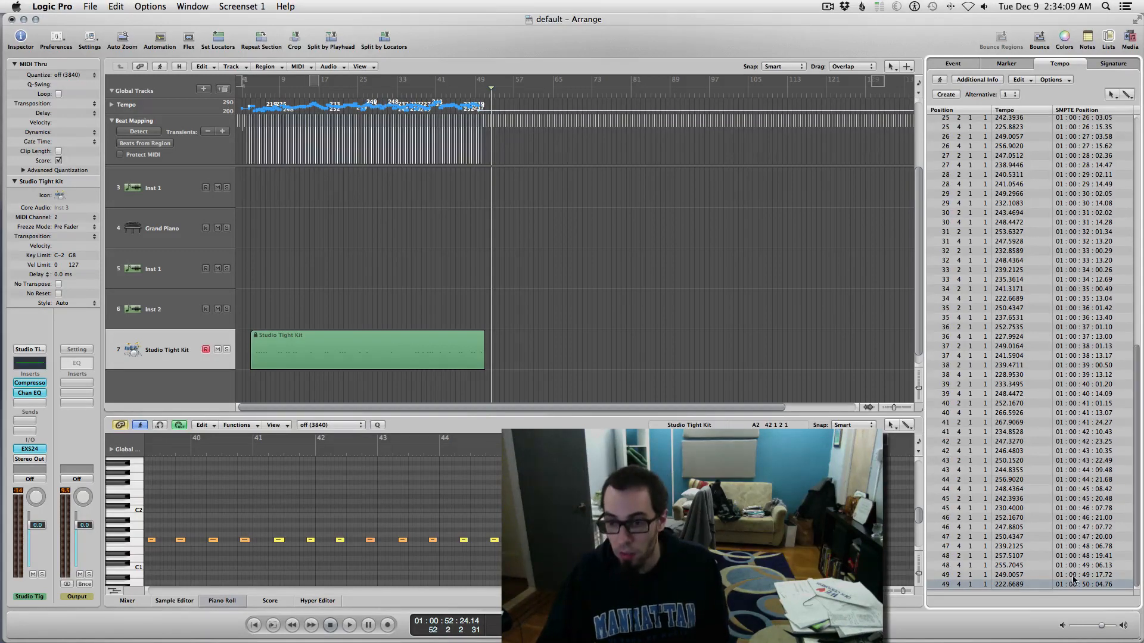
scroll(968, 586, up, 15)
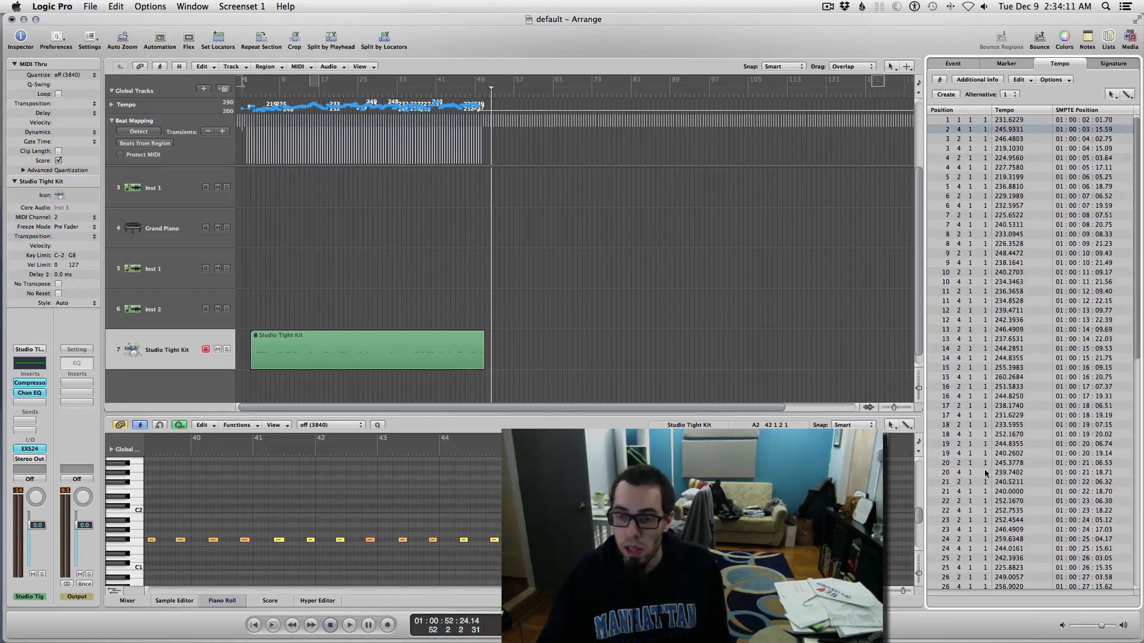
drag(1044, 130, 1007, 622)
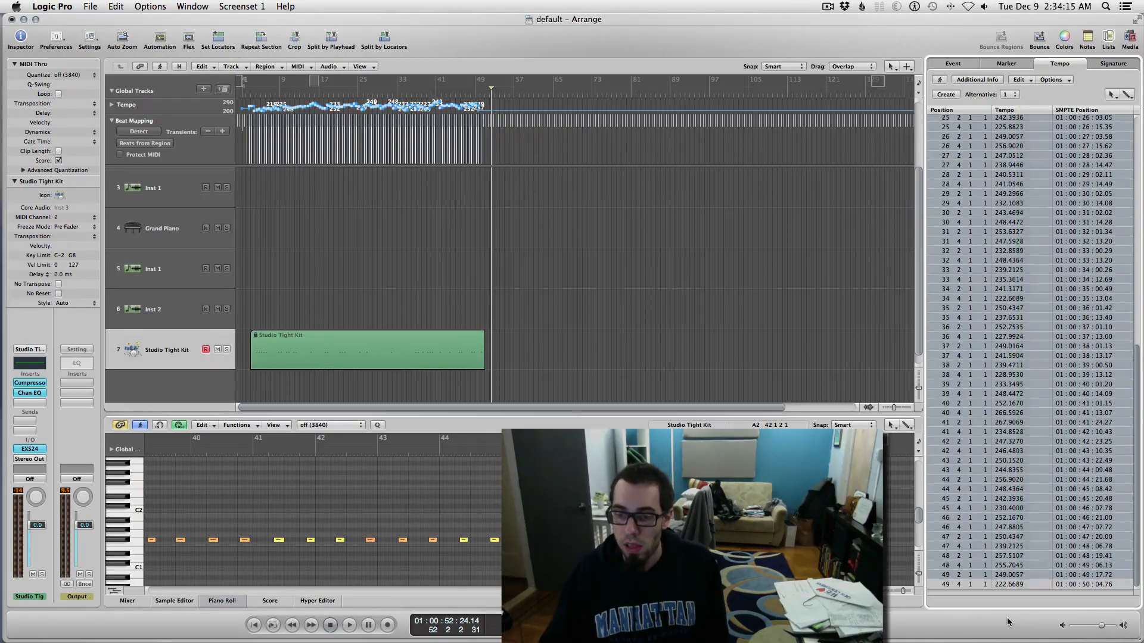
Step: Delete all tempo events after bar 1, including the leftover bar 49 event
key(Delete)
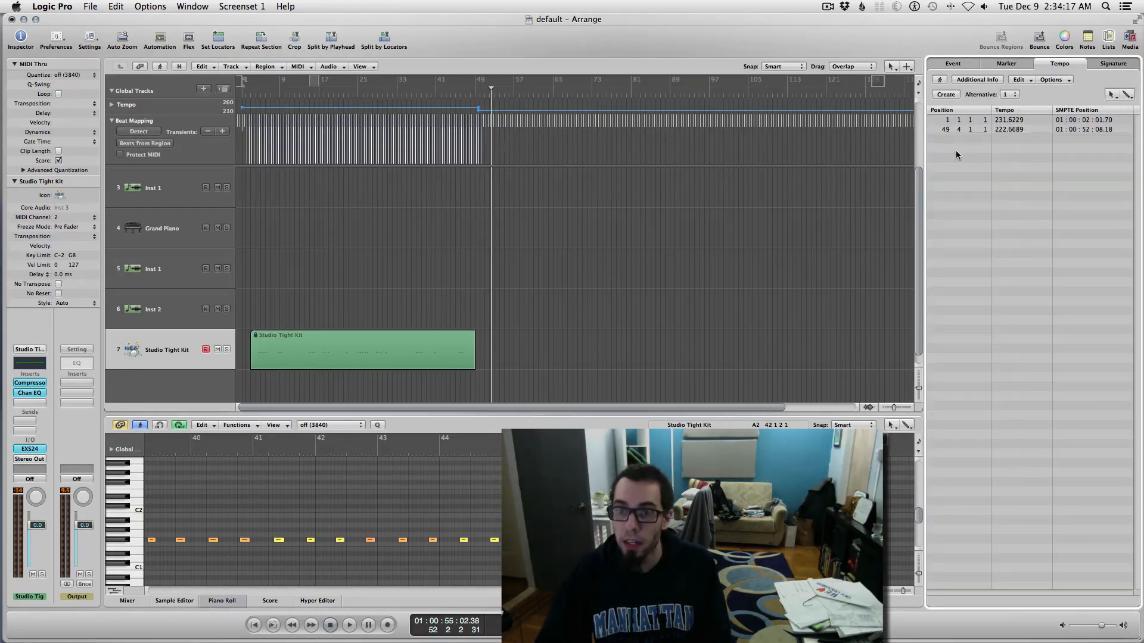
drag(955, 150, 978, 132)
key(Delete)
key(Delete)
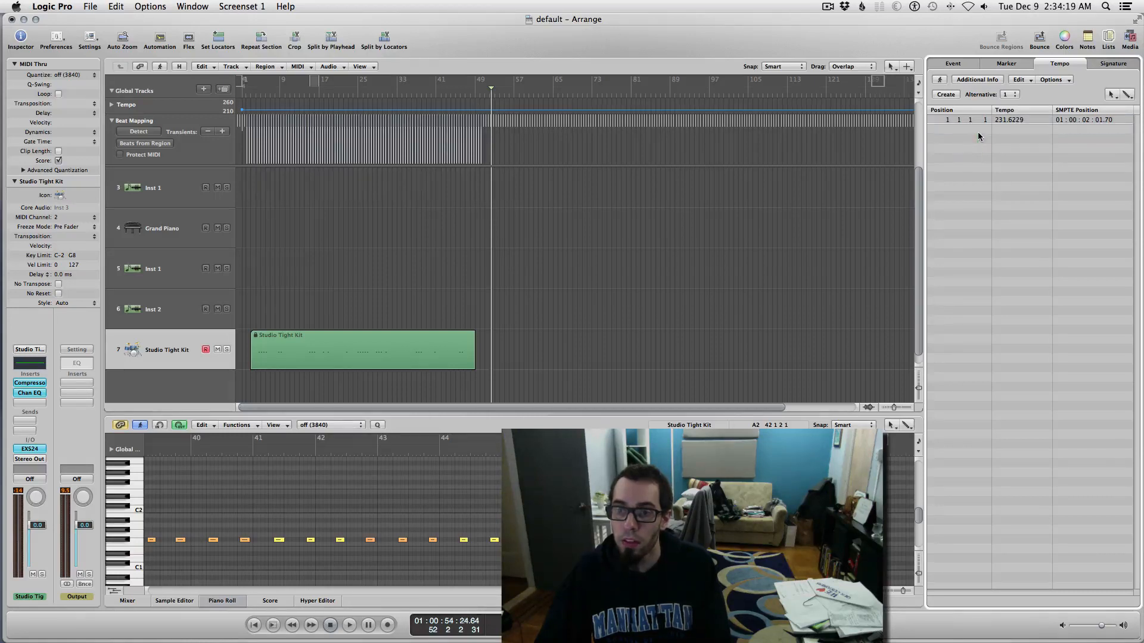
Step: Select the Studio Tight Kit region as guide and bring up Beats from Region settings
click(372, 367)
scroll(167, 169, up, 2)
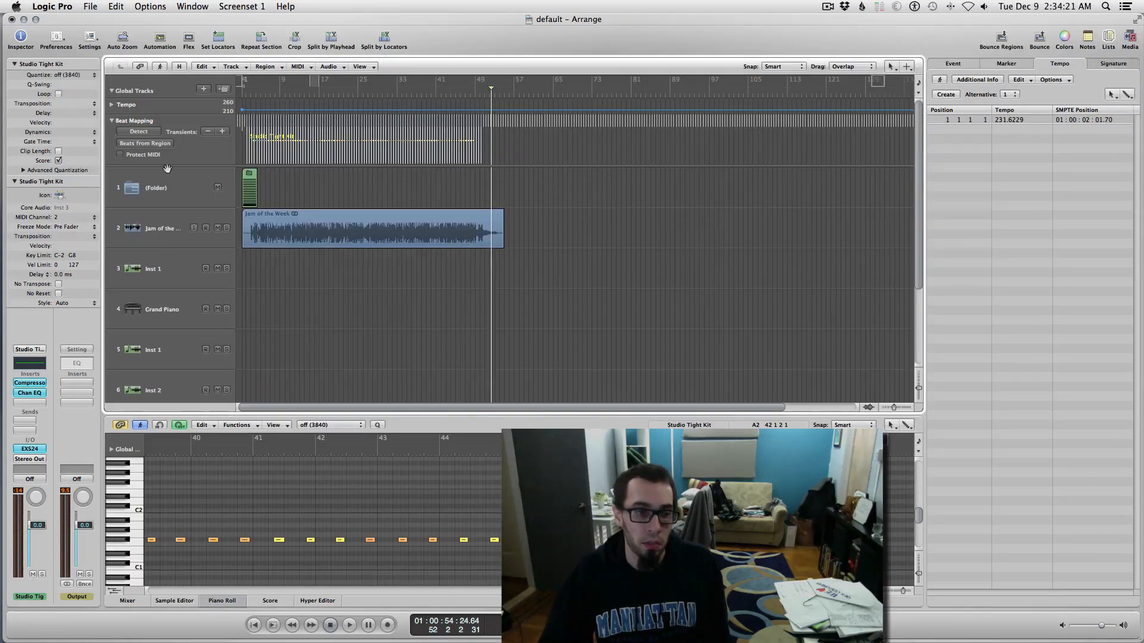
key(ctrl+Right)
key(ctrl+Right)
key(ctrl+Right)
key(ctrl+Right)
key(ctrl+Right)
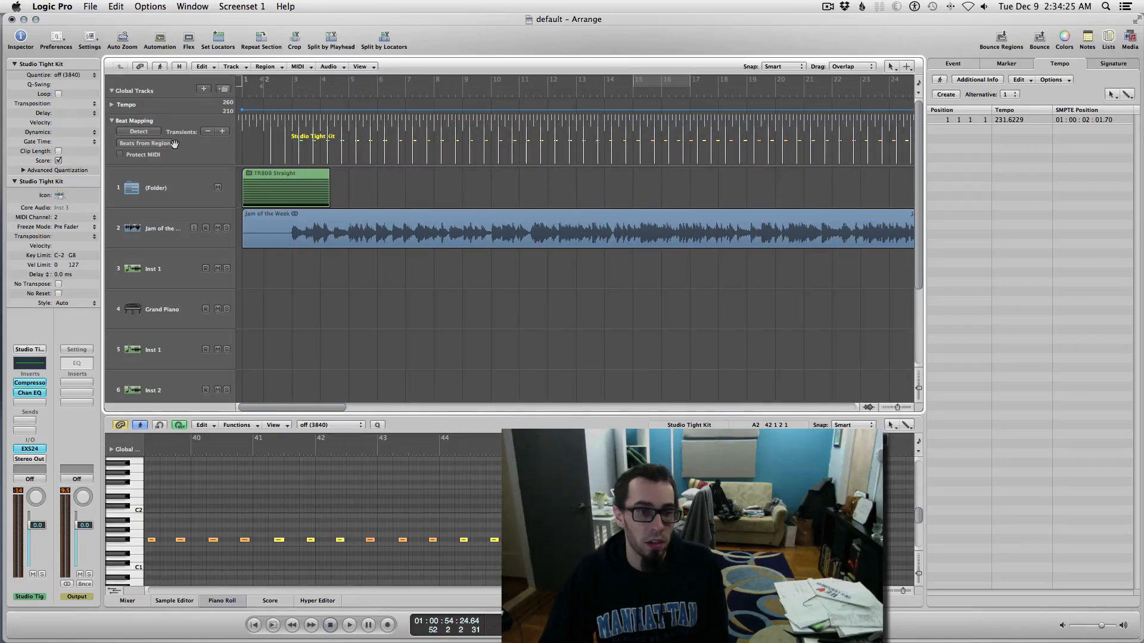
click(145, 144)
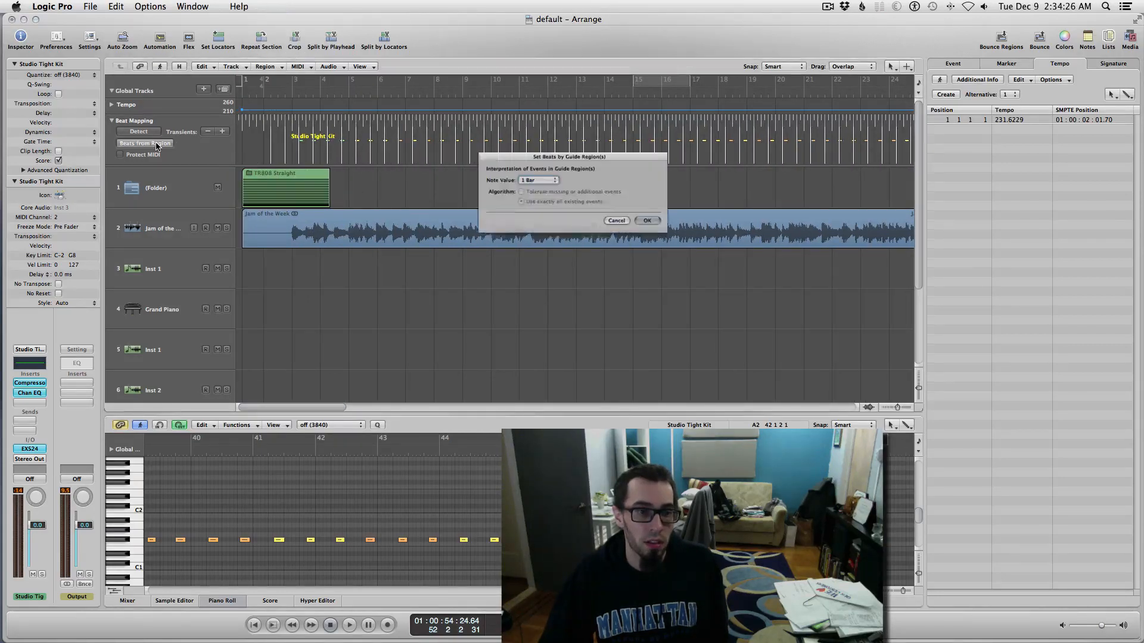
Step: Cancel the set-beats dialog, zoom out, and switch back to the Pointer tool
click(614, 224)
key(ctrl+Left)
key(ctrl+Left)
key(ctrl+Left)
key(ctrl+Left)
key(ctrl+Left)
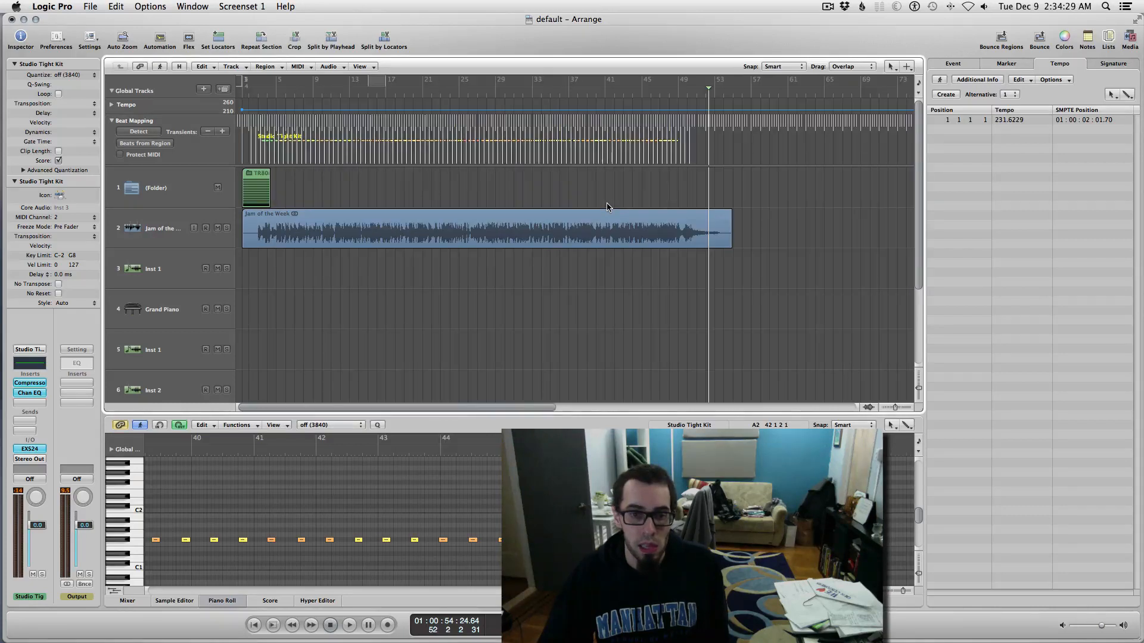
key(Escape)
key(3)
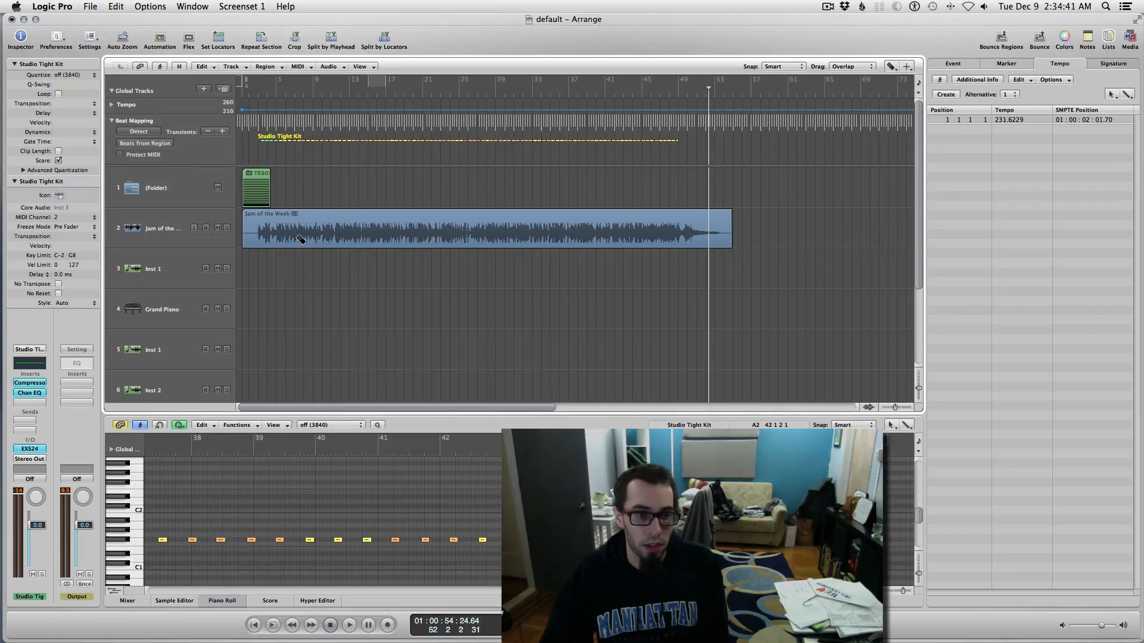
key(Escape)
click(677, 192)
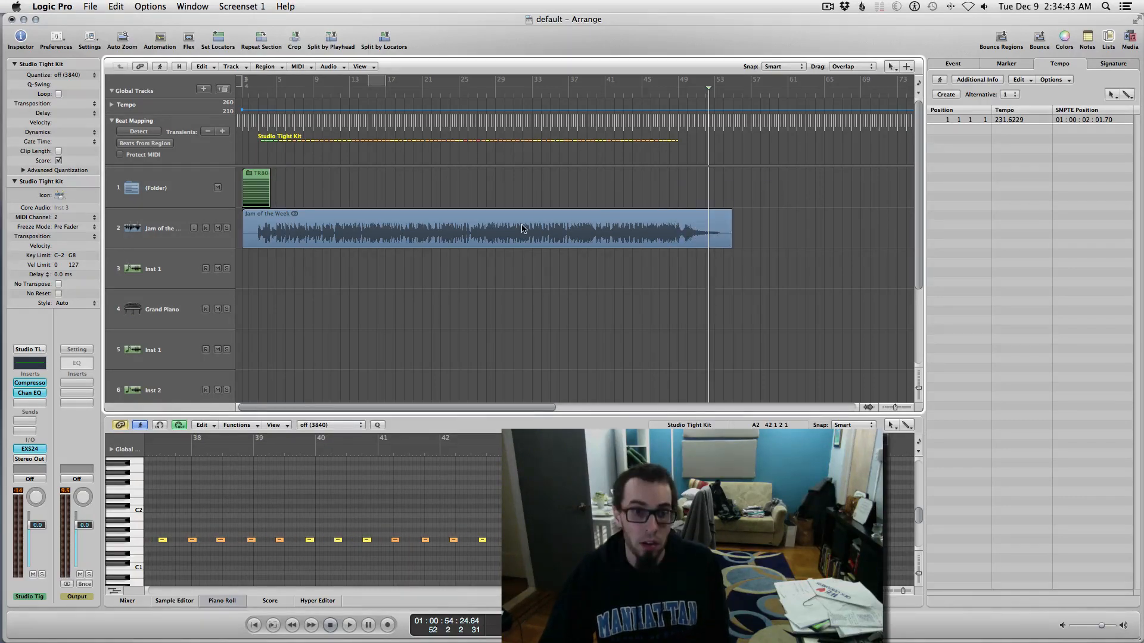
scroll(522, 228, down, 1)
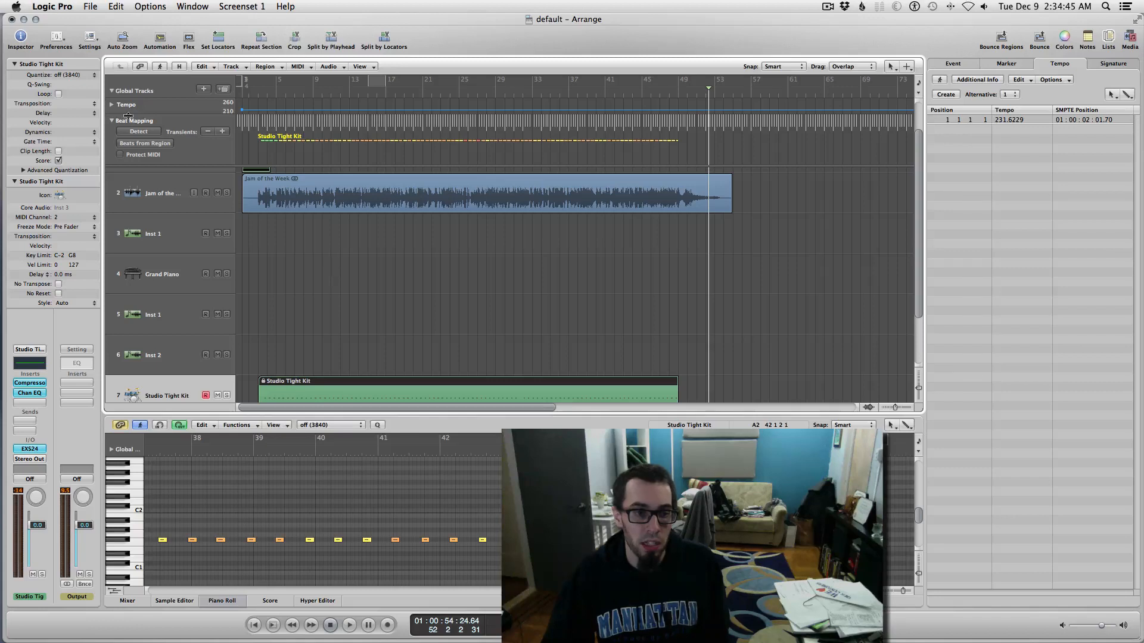
Step: Beat-map the tempo from the Studio Tight Kit region with a 1/2 Note value
click(145, 144)
click(548, 178)
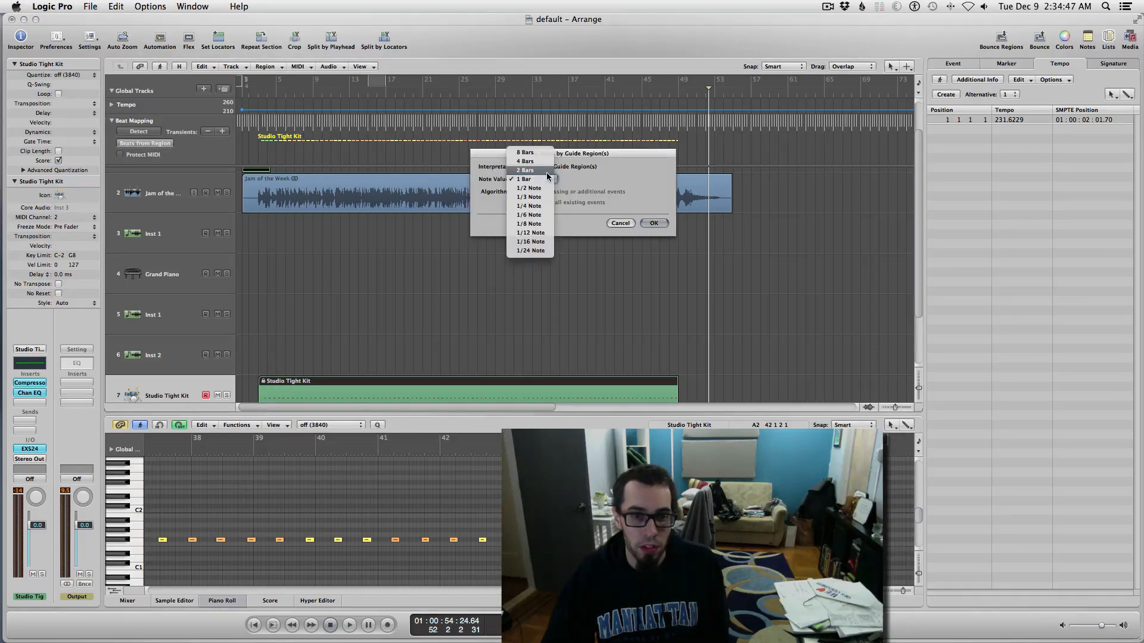
click(533, 189)
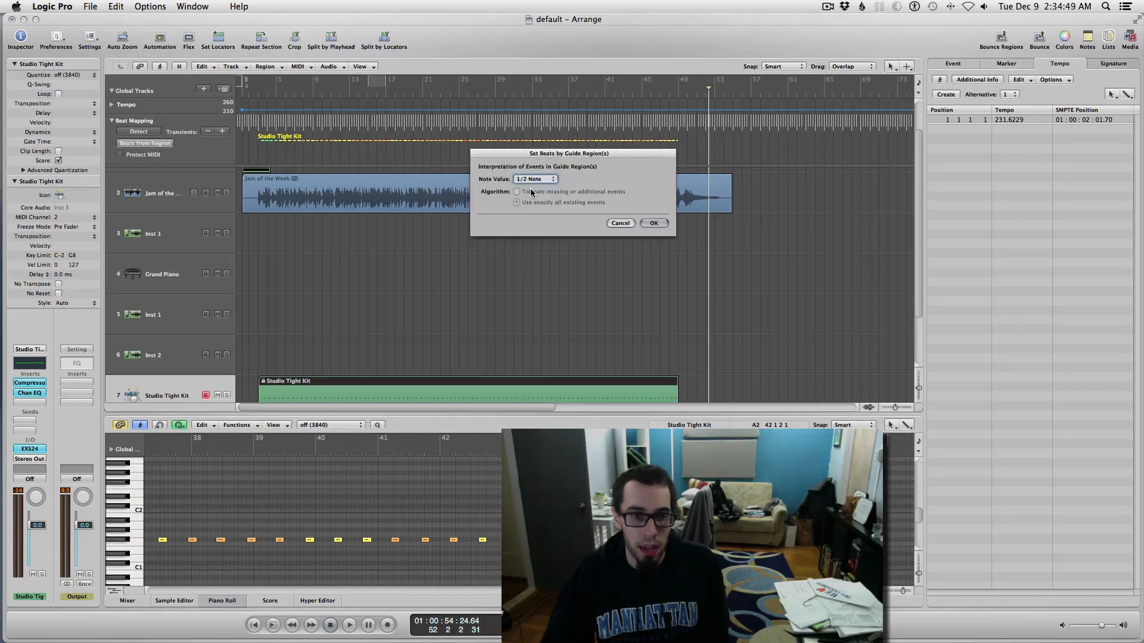
click(654, 224)
key(ctrl+Right)
key(ctrl+Right)
key(ctrl+Right)
key(ctrl+Right)
key(ctrl+Right)
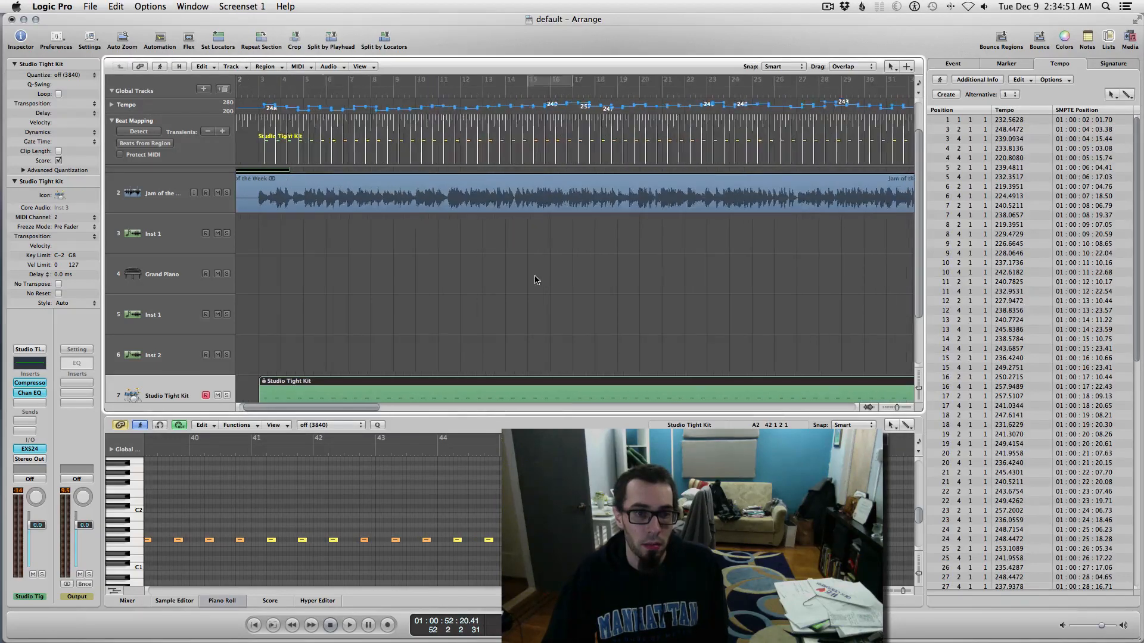
Step: Play the beat-mapped song from bar 1, muting then unmuting the Studio Tight Kit drums
scroll(537, 280, left, 3)
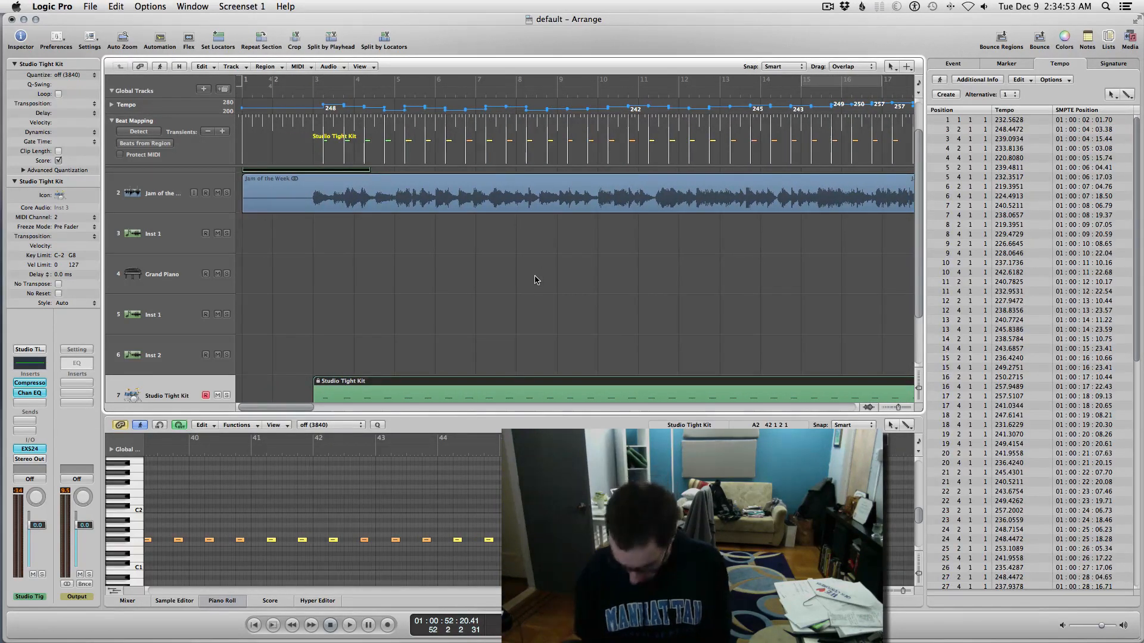
key(Return)
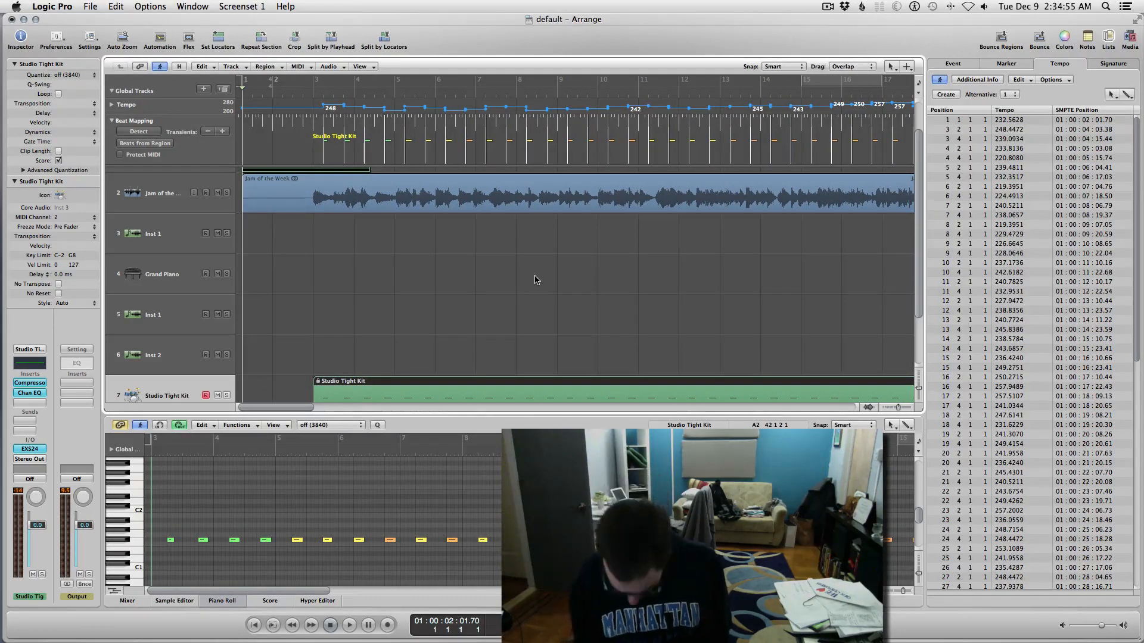
key(space)
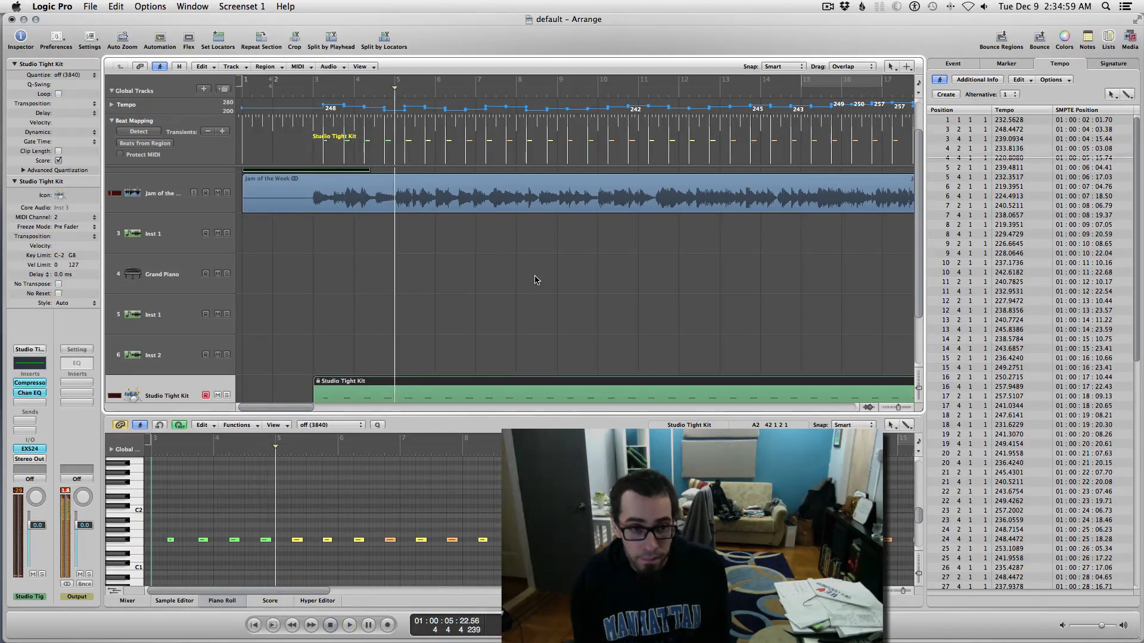
key(m)
key(comma)
key(comma)
key(comma)
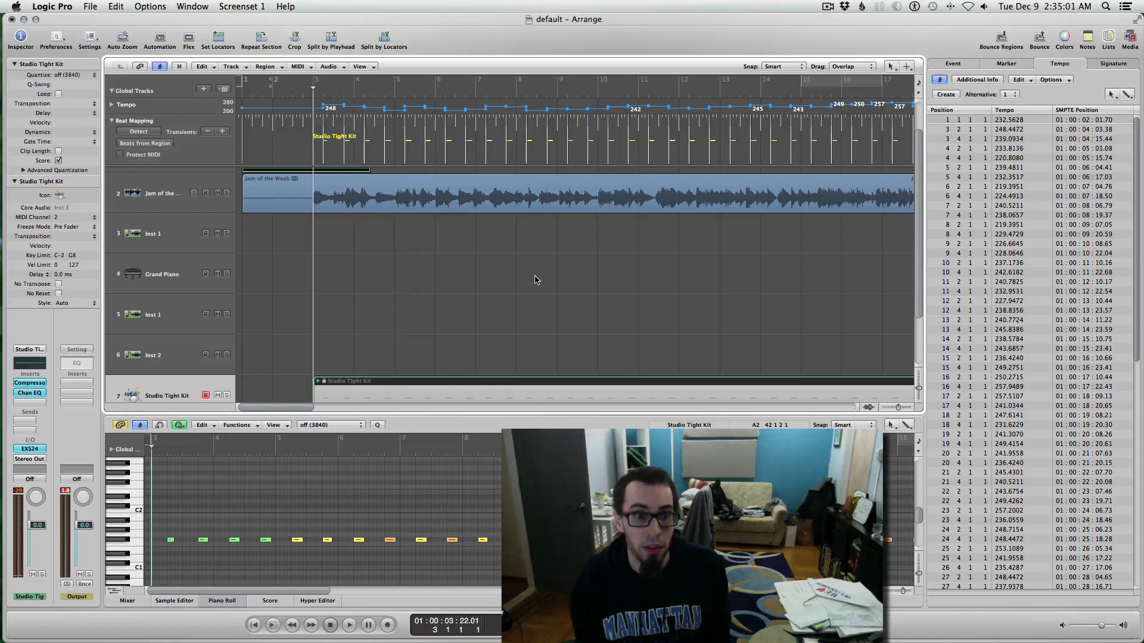
key(space)
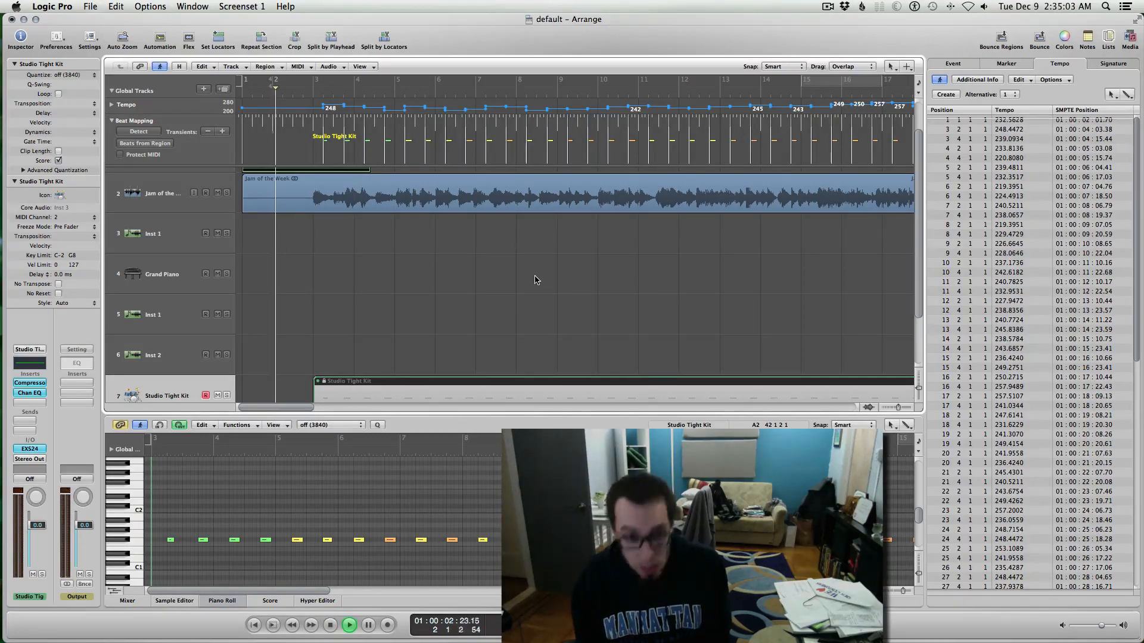
key(m)
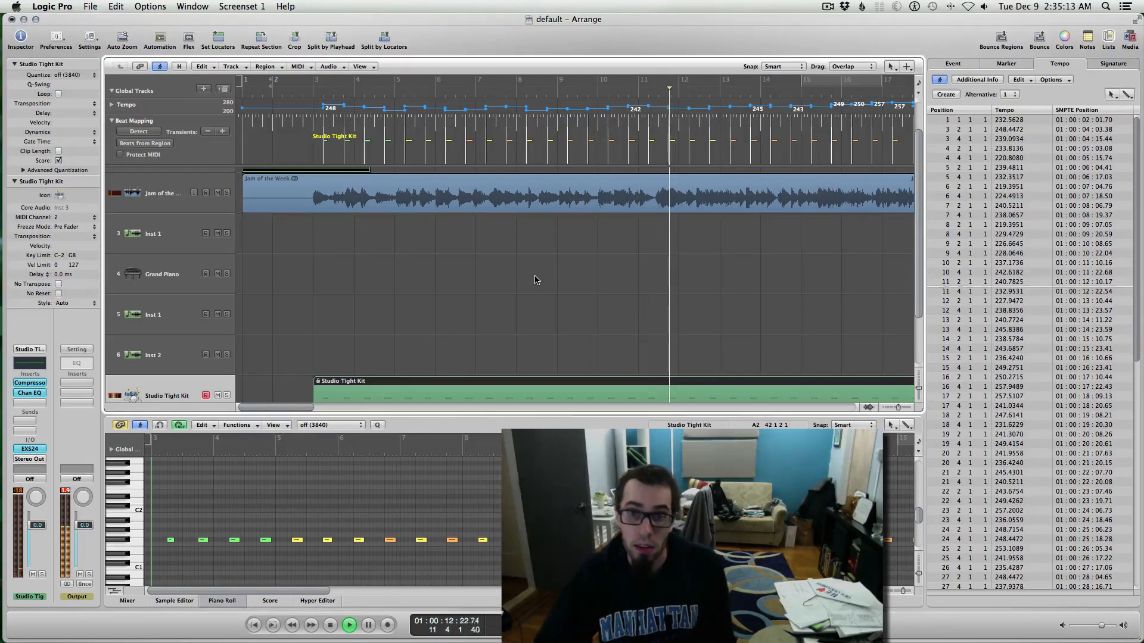
Step: Stop playback, show about twice as many bars, and shrink tracks so all fit
key(space)
key(ctrl+Left)
key(ctrl+Left)
key(ctrl+Left)
key(ctrl+Left)
key(ctrl+Left)
key(ctrl+Left)
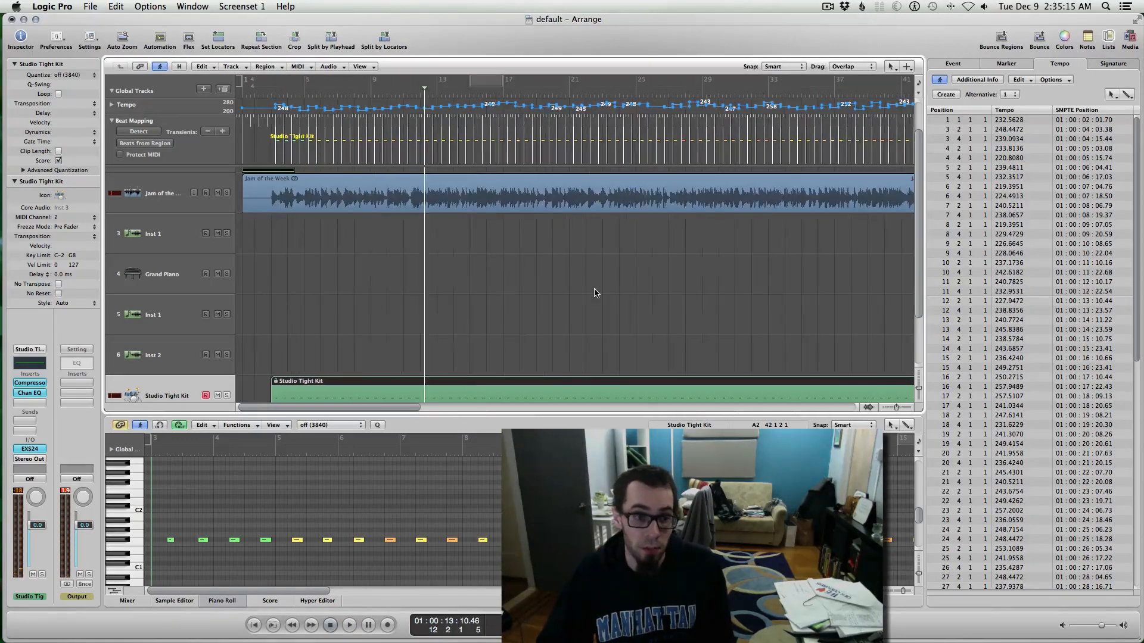
key(ctrl+Up)
key(ctrl+Up)
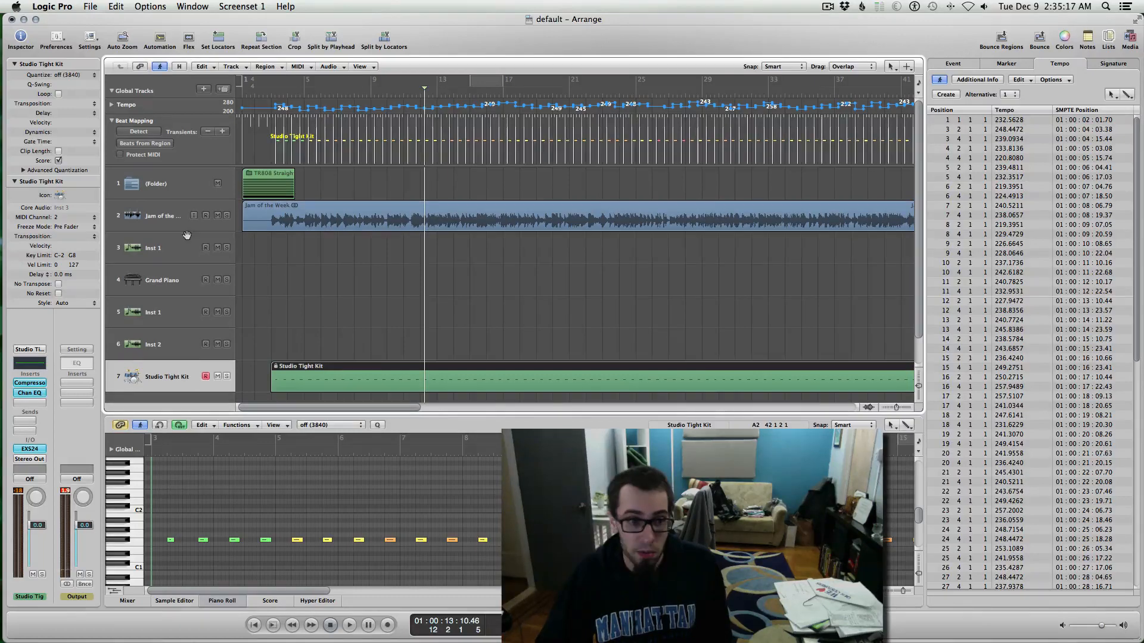
Step: Select the Inst 1 track and set a cycle range over bars 3–4, previewing it
click(165, 248)
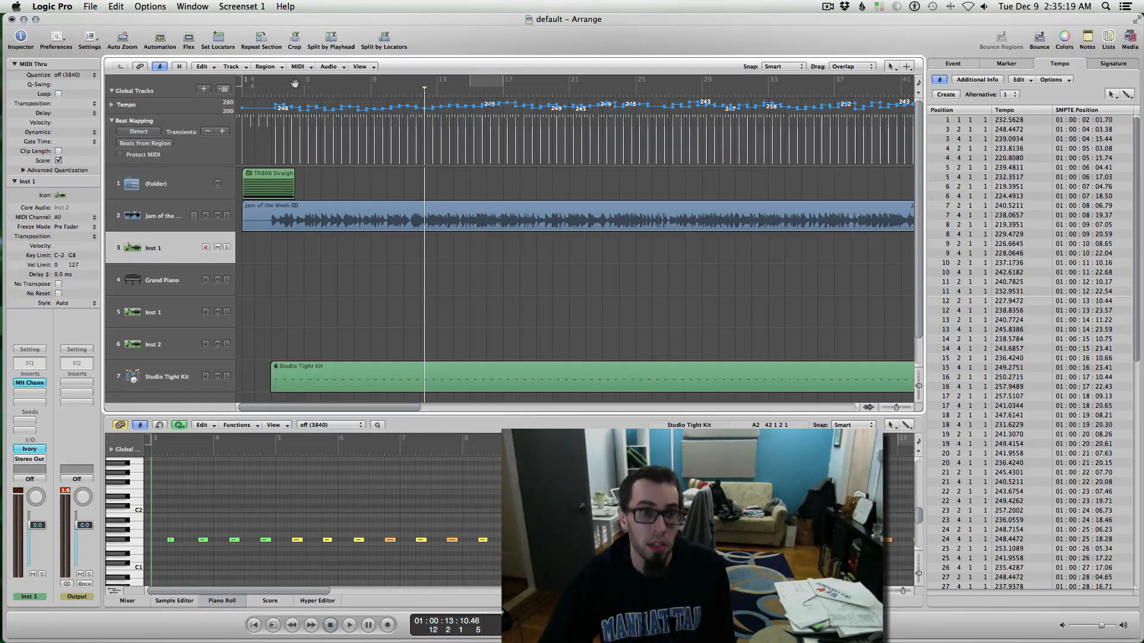
drag(273, 87, 288, 87)
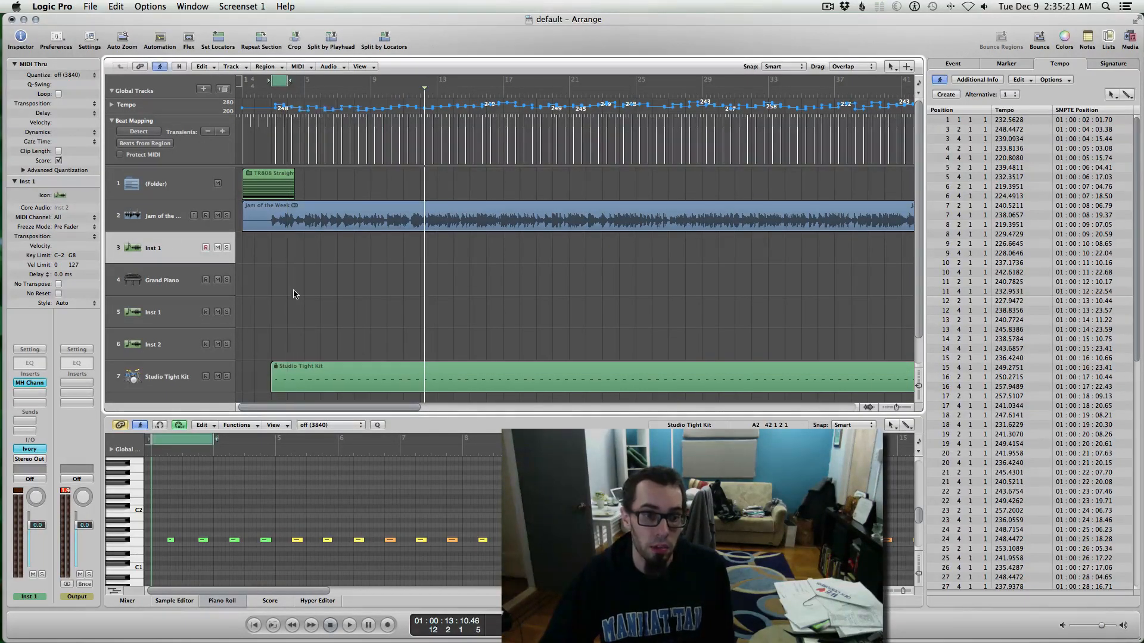
key(space)
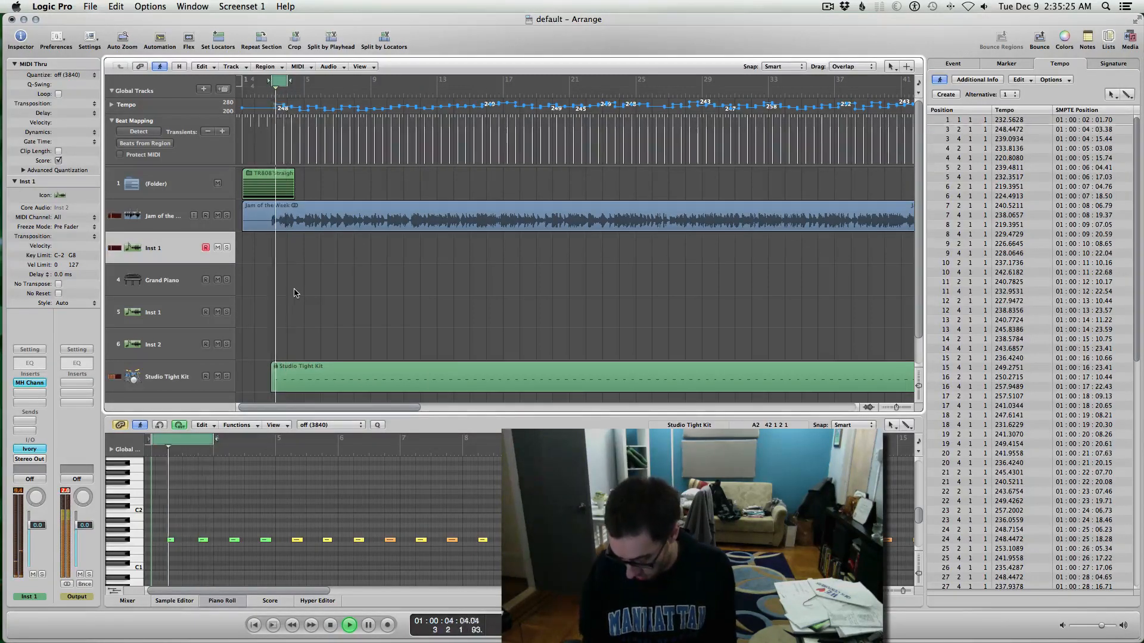
key(space)
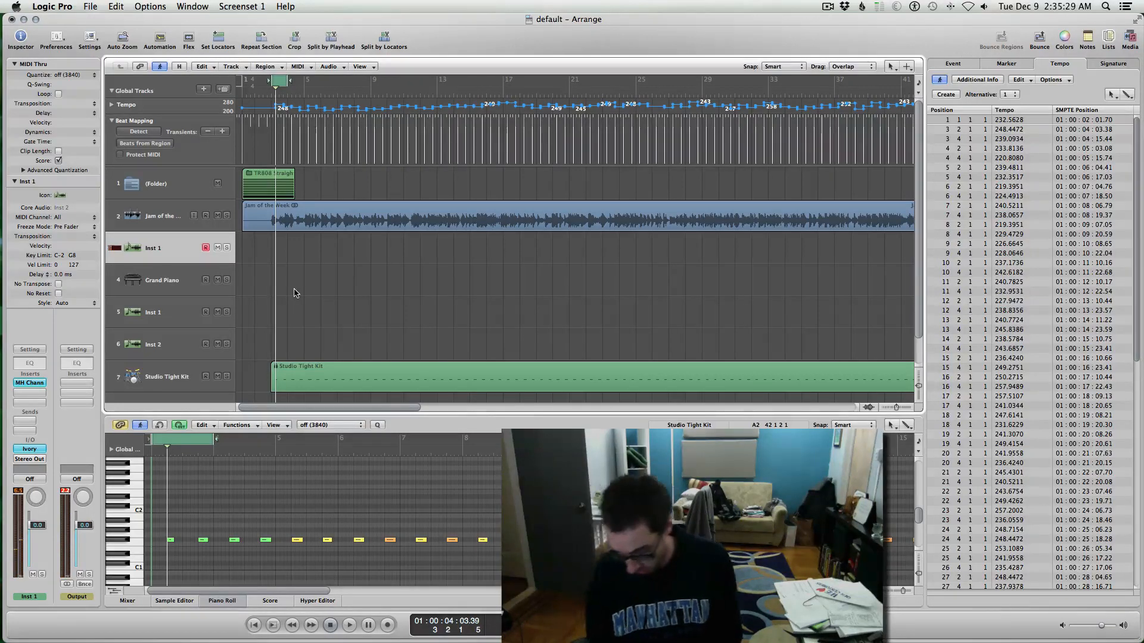
Step: Record several Inst 1 MIDI takes in the cycle, shifting the loop slightly later midway
key(r)
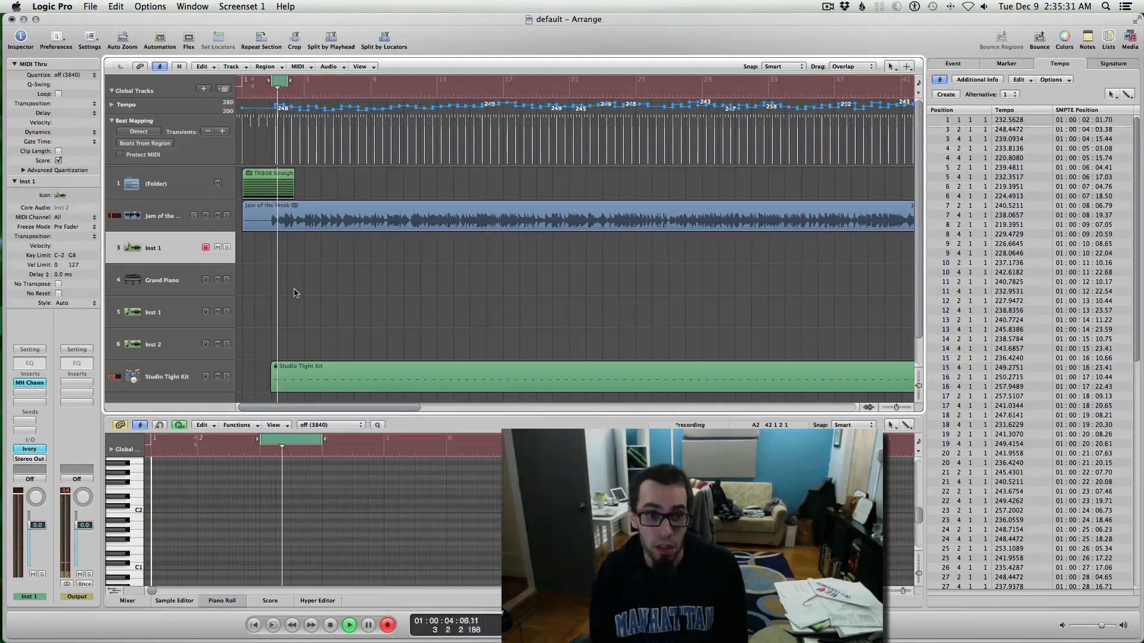
key(space)
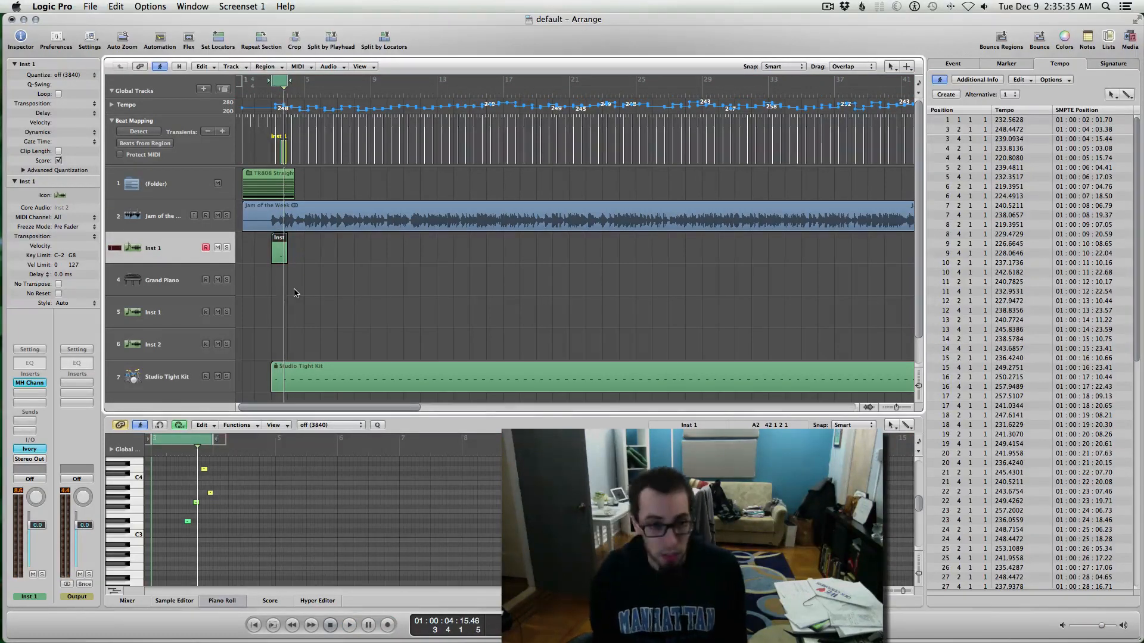
key(r)
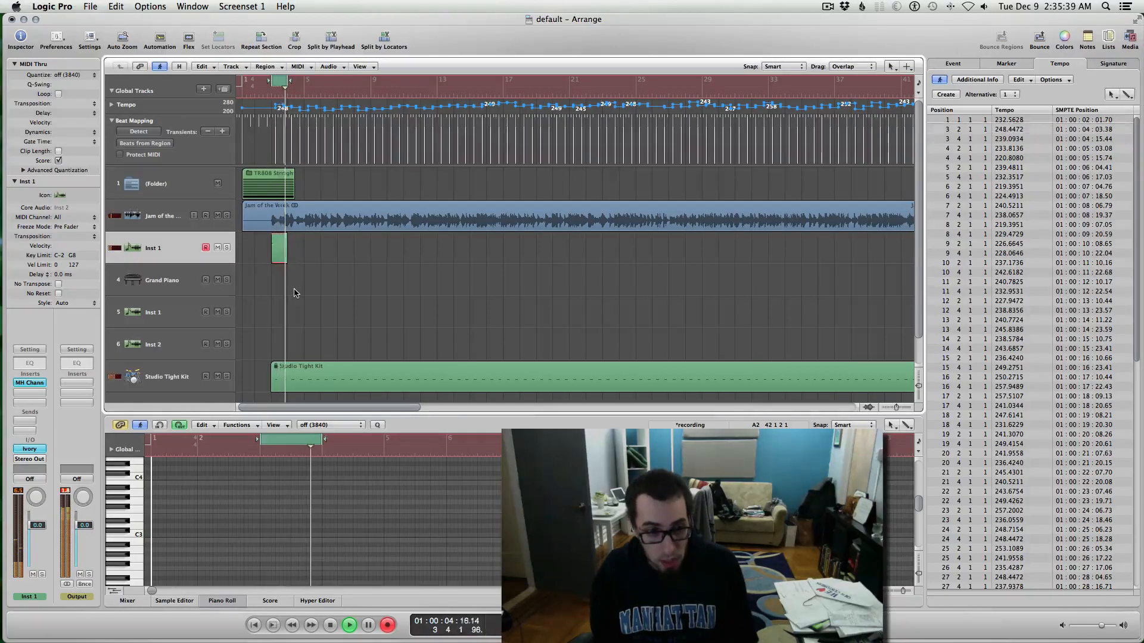
key(space)
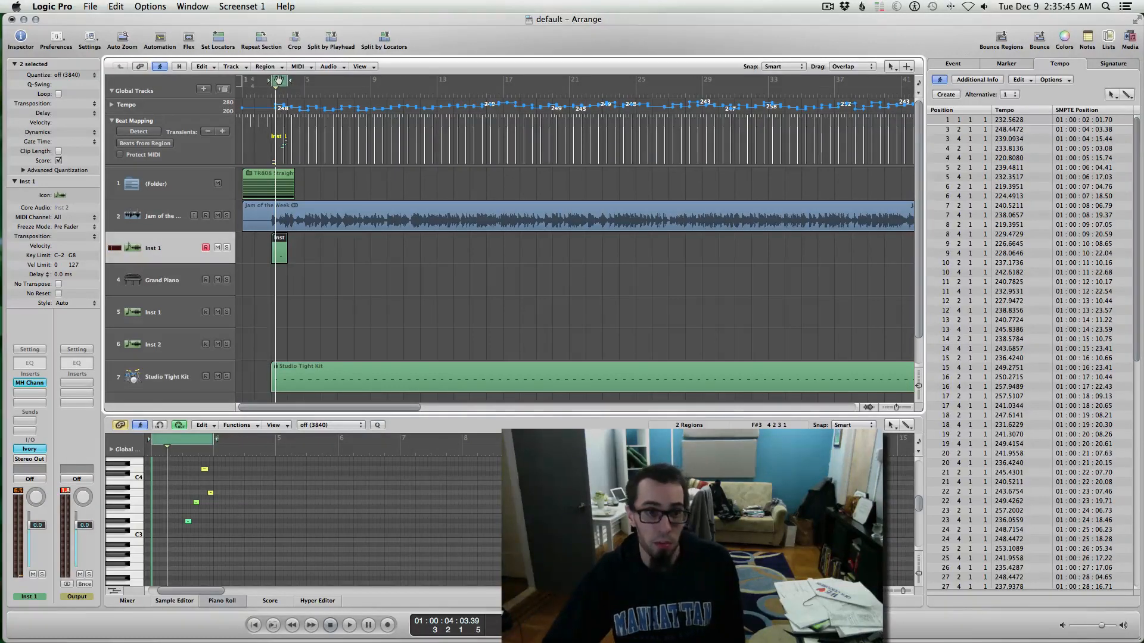
drag(279, 80, 296, 80)
key(r)
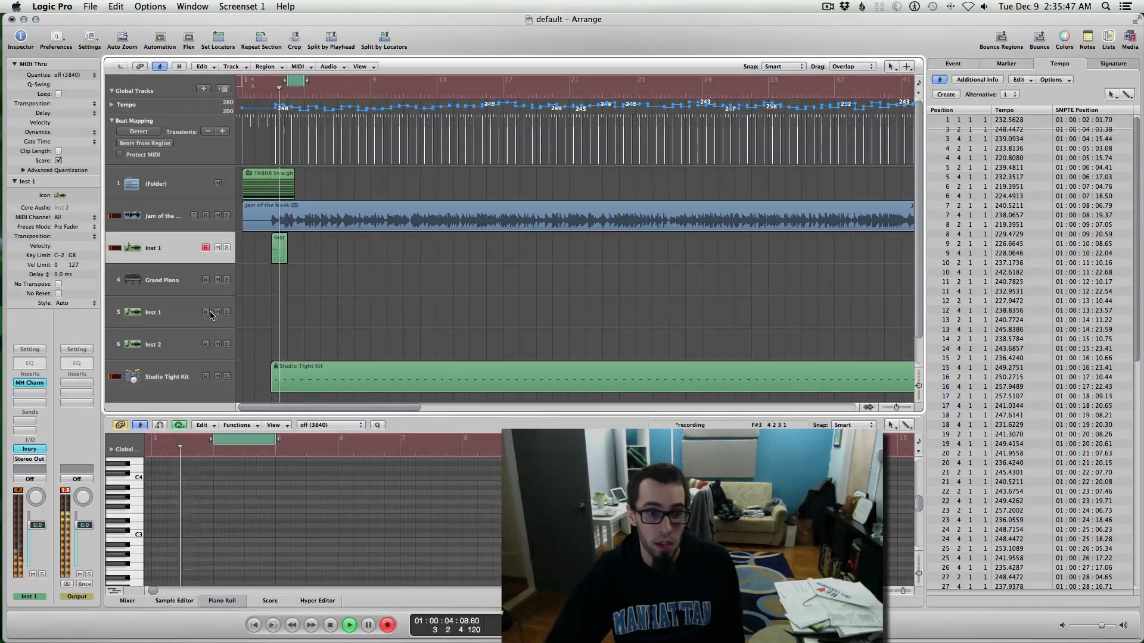
key(space)
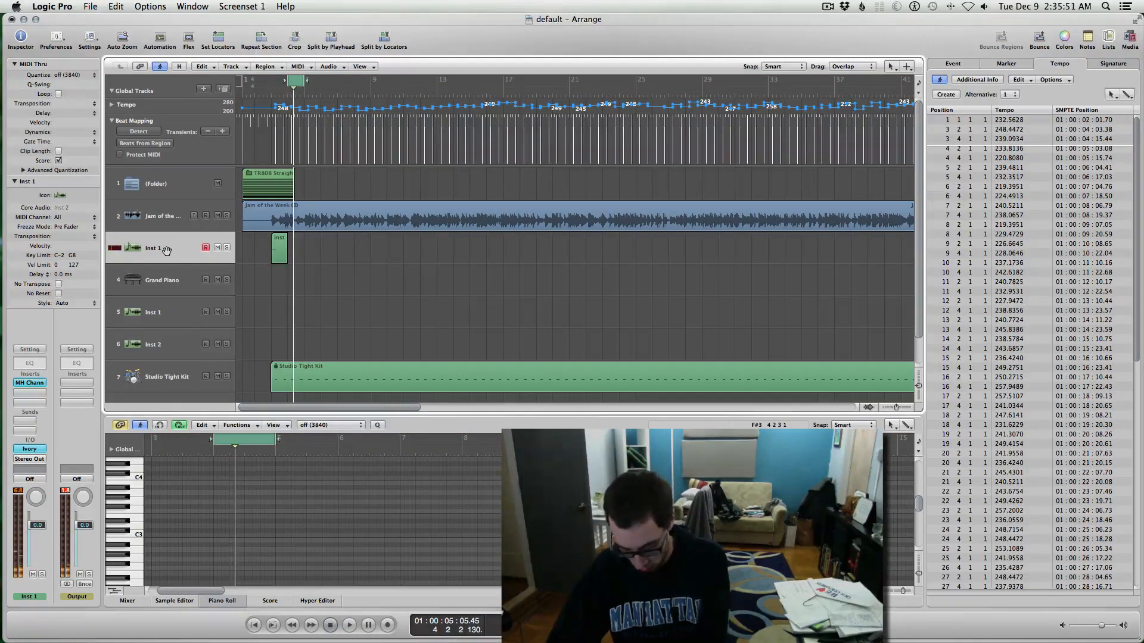
key(space)
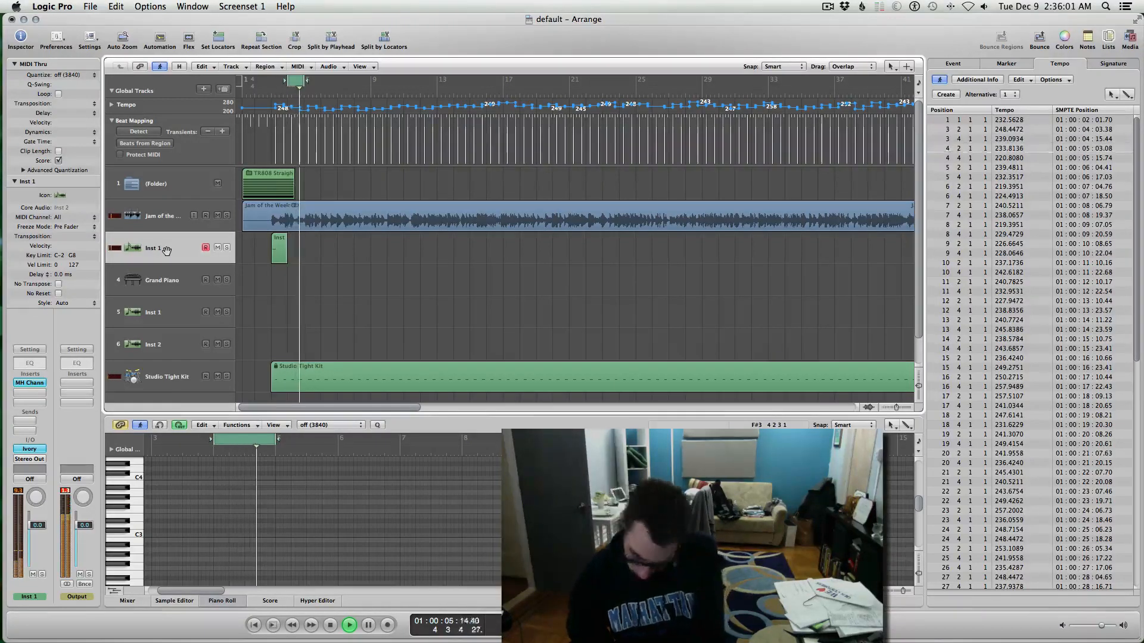
key(space)
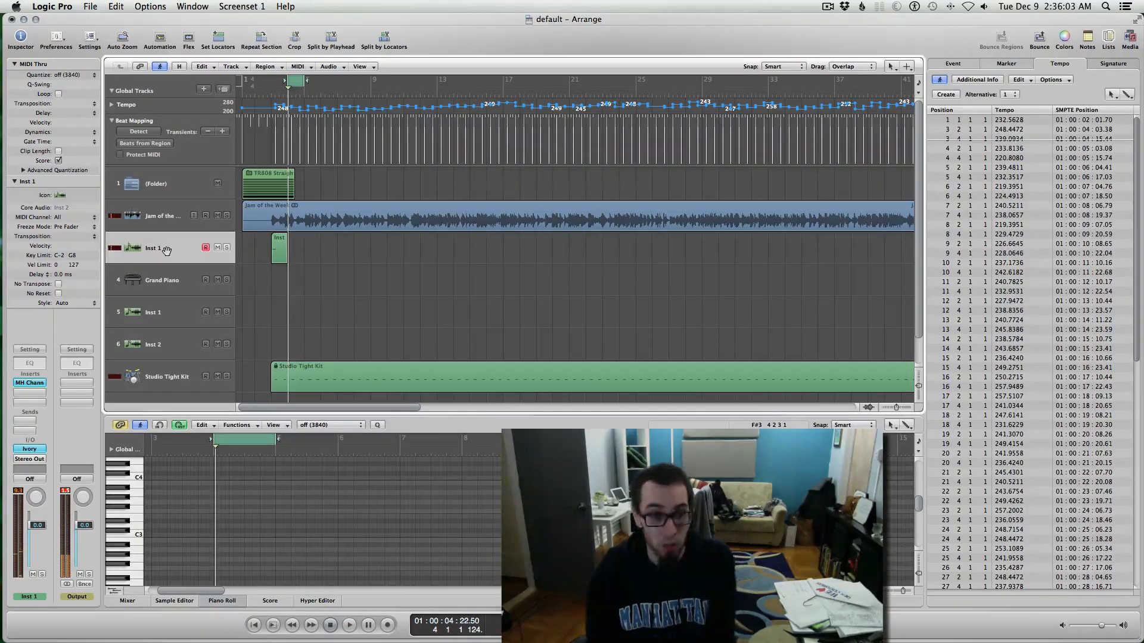
key(r)
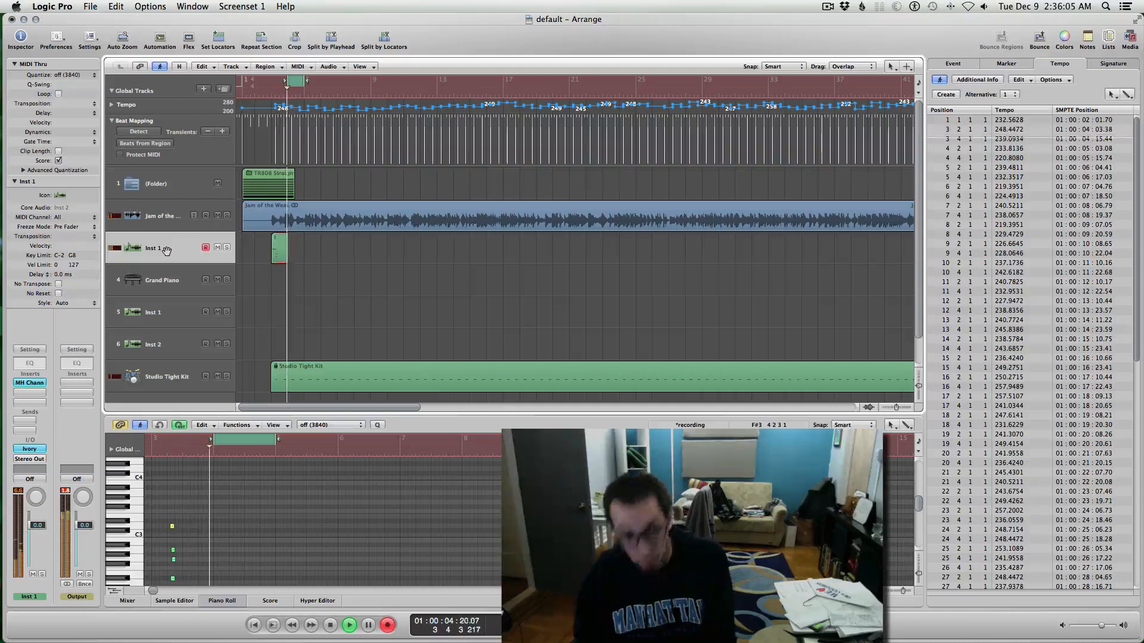
key(space)
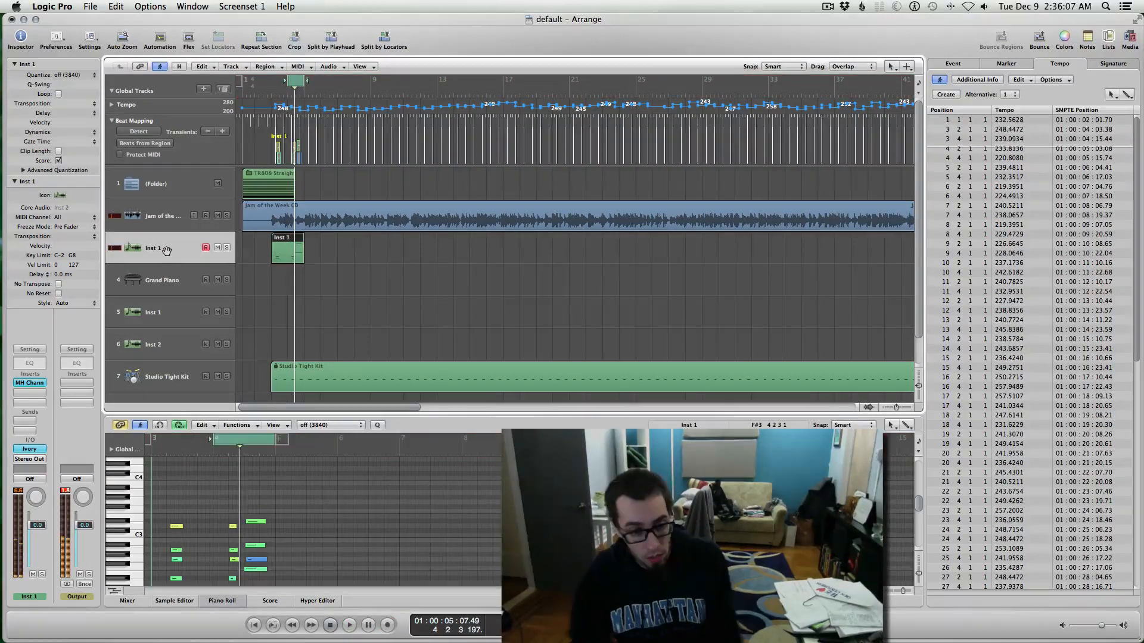
Step: Delete the notes of the second and third chords from the recorded take
drag(212, 505, 319, 541)
key(Delete)
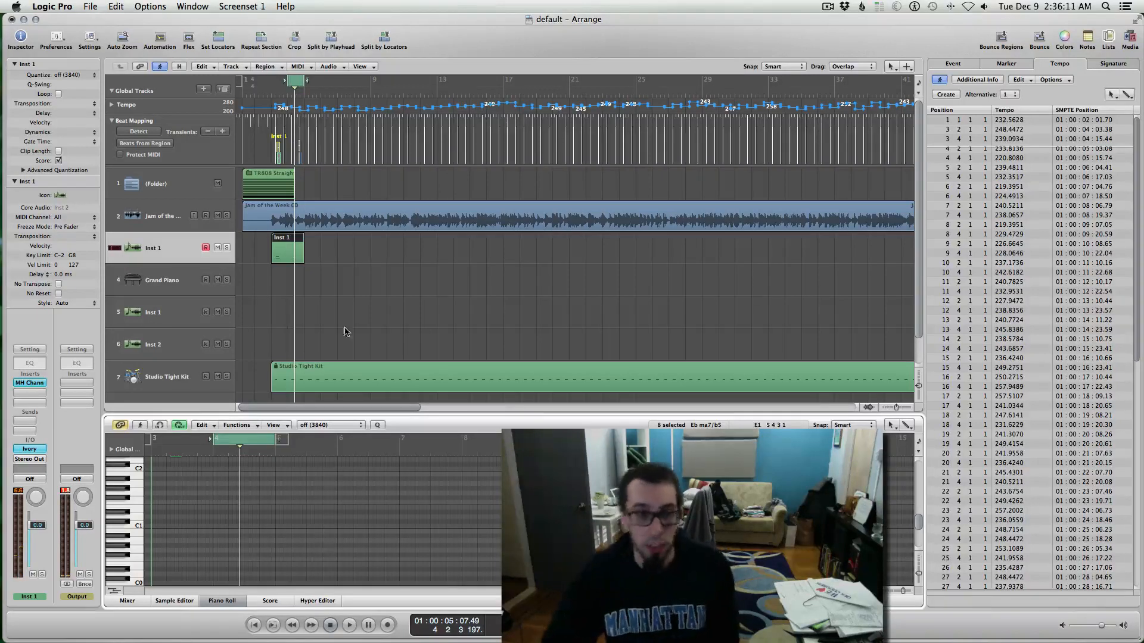
click(442, 317)
Step: Move the longer Inst 1 take onto the Grand Piano track
drag(261, 261, 318, 250)
click(275, 502)
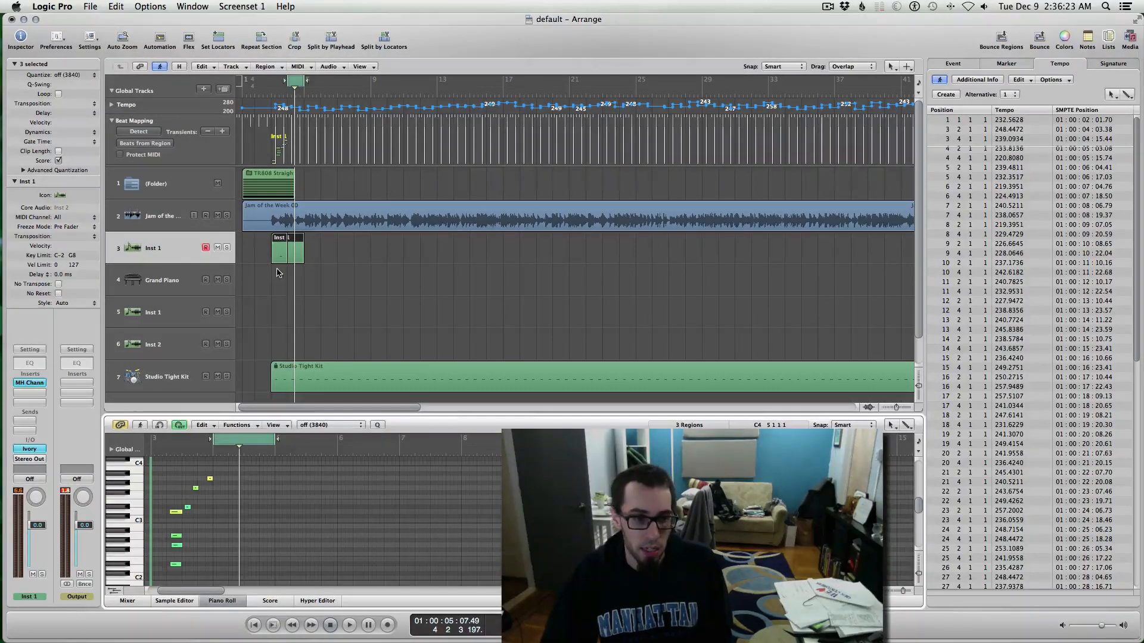
click(288, 260)
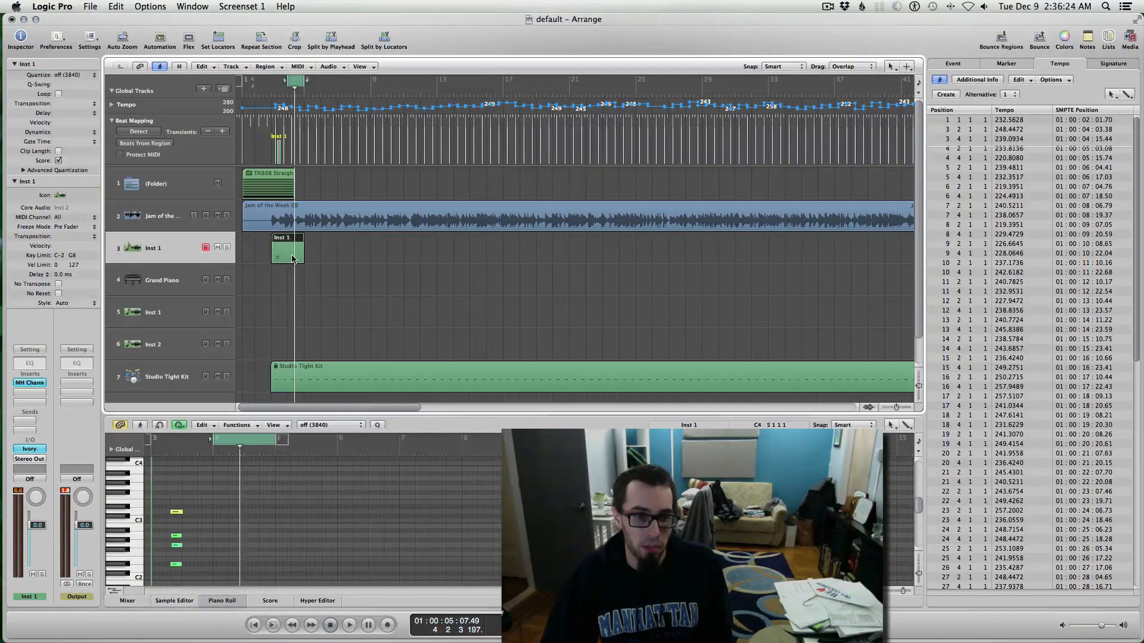
click(265, 281)
click(274, 253)
click(273, 281)
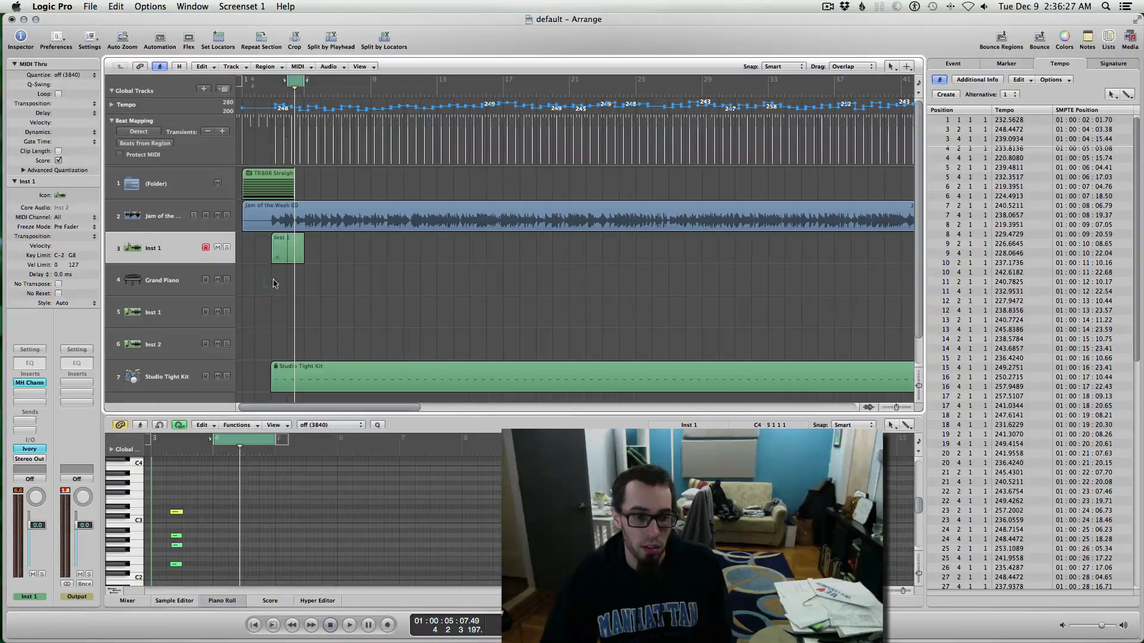
click(301, 260)
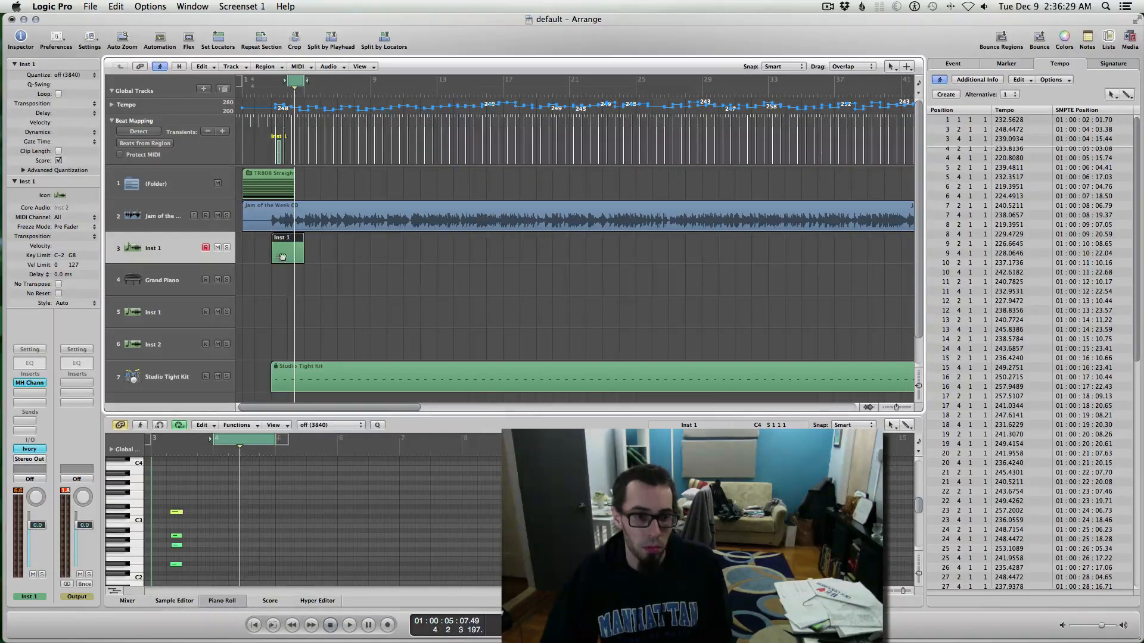
drag(283, 257, 281, 275)
Step: Select the short Inst 1 region left behind and show it in the Score editor
click(279, 252)
click(281, 250)
click(273, 507)
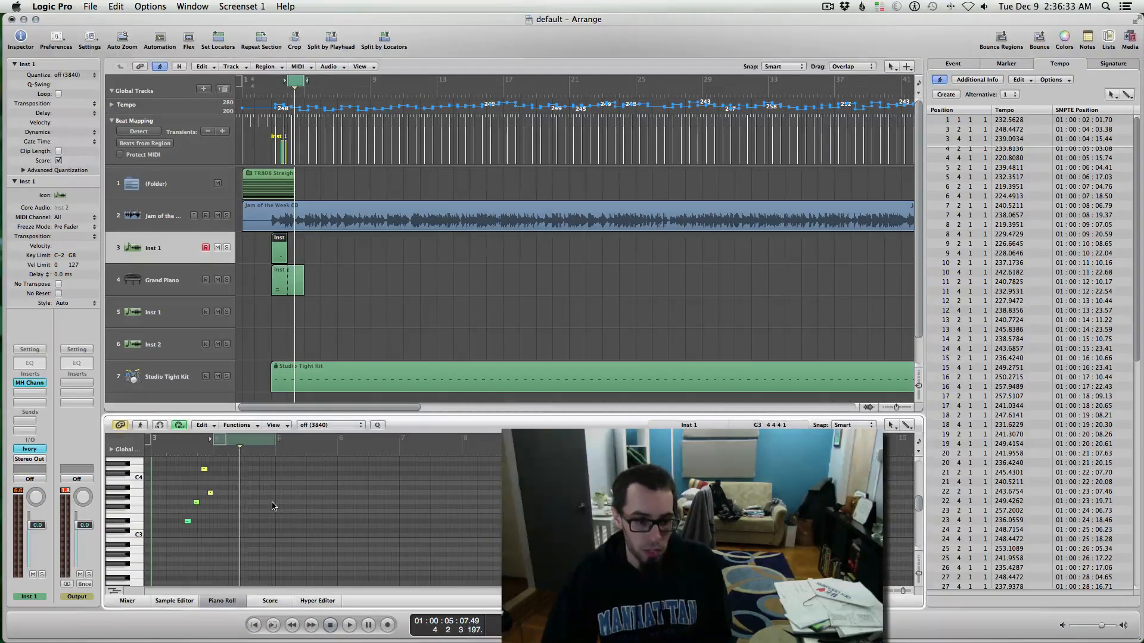
key(n)
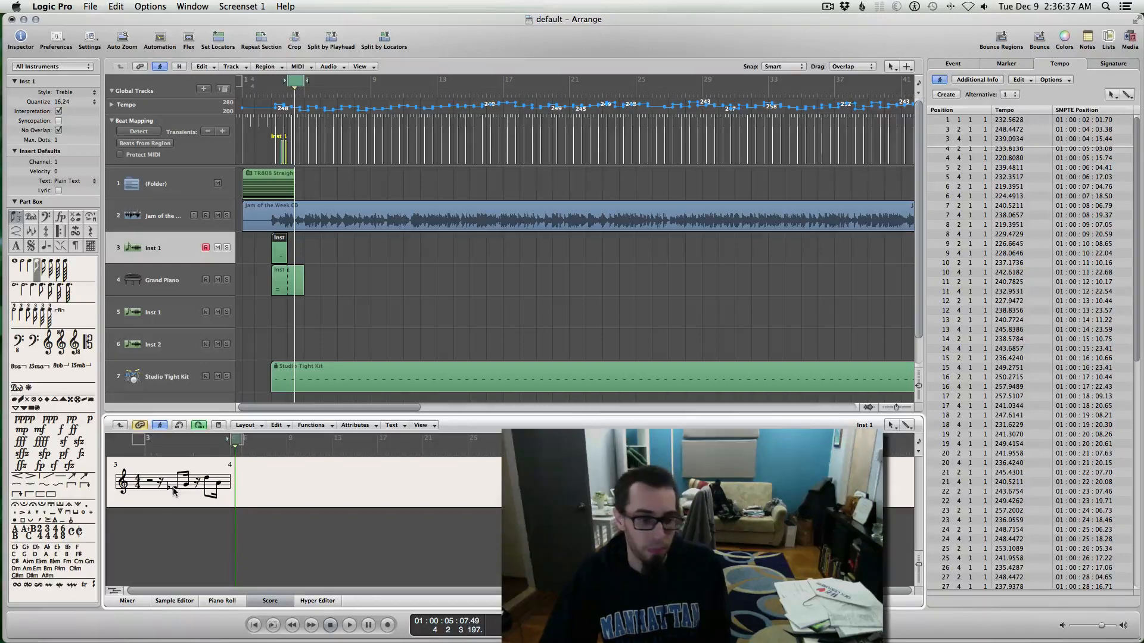
Step: Open the Inst 1 phrase in the Piano Roll and set its quantize value to 1/12-Note
click(332, 256)
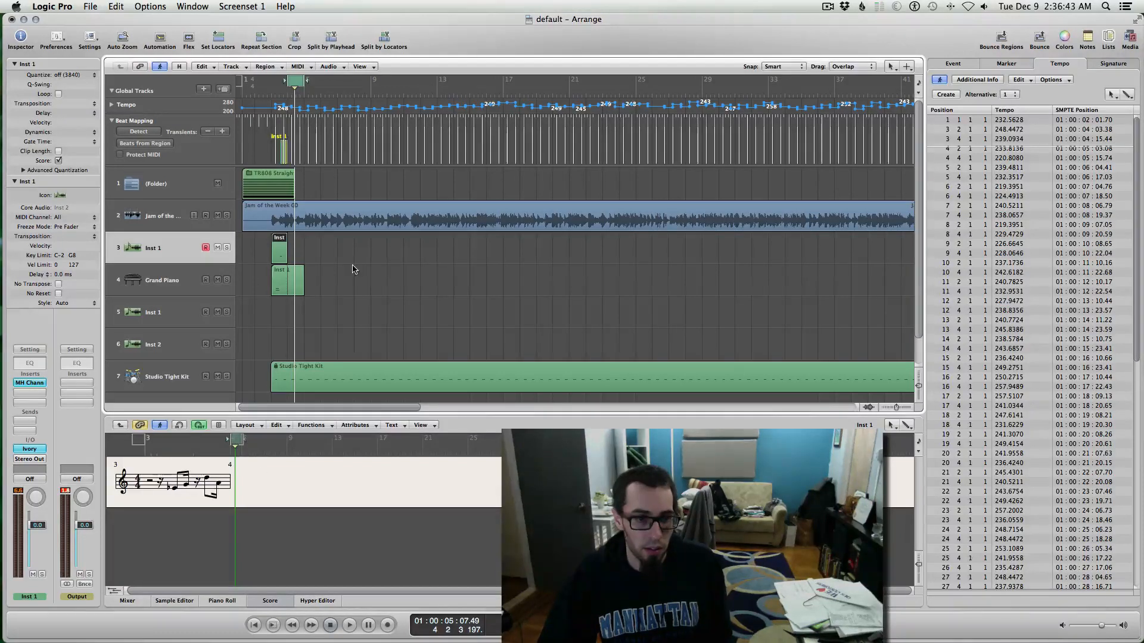
double_click(284, 250)
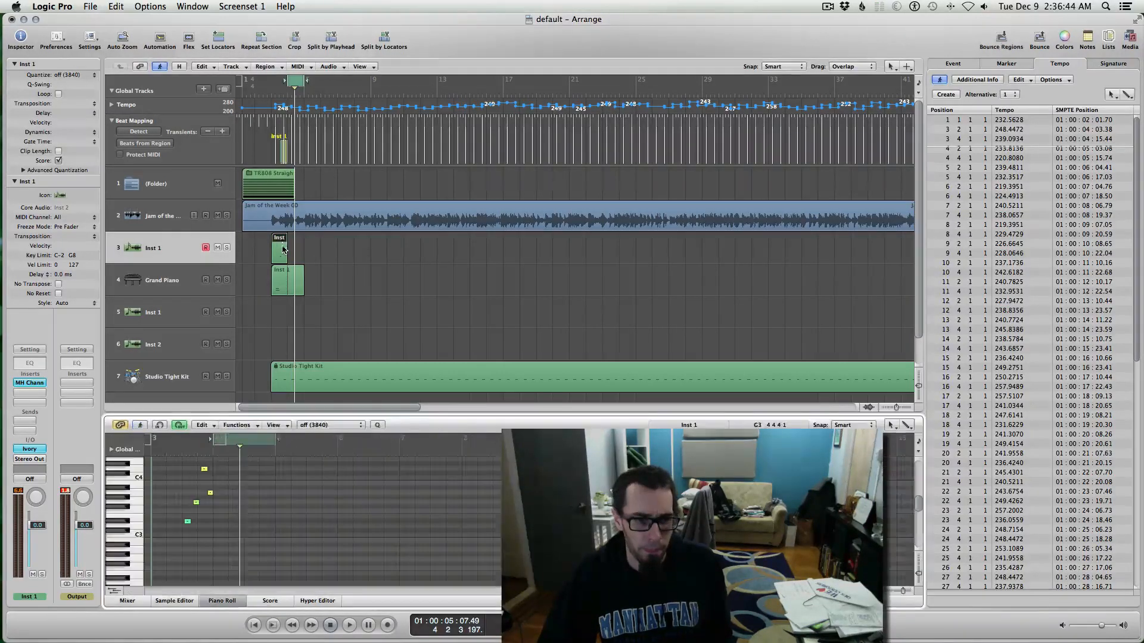
click(331, 425)
scroll(329, 572, down, 5)
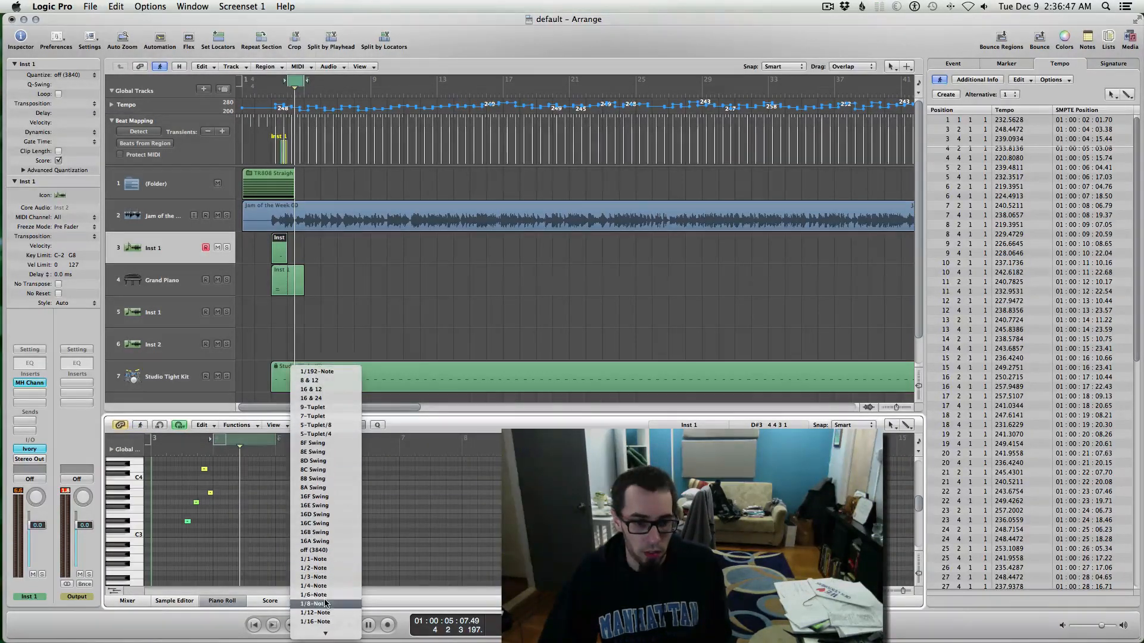
click(322, 559)
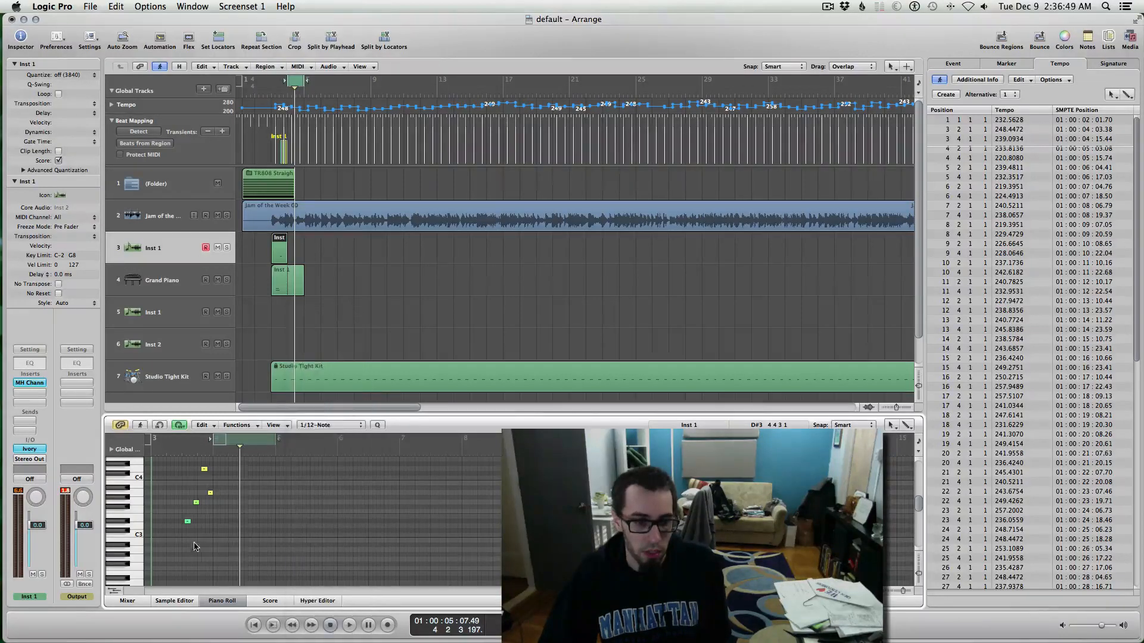
Step: Select all four notes, view them as notation, then close the note editor
key(super+a)
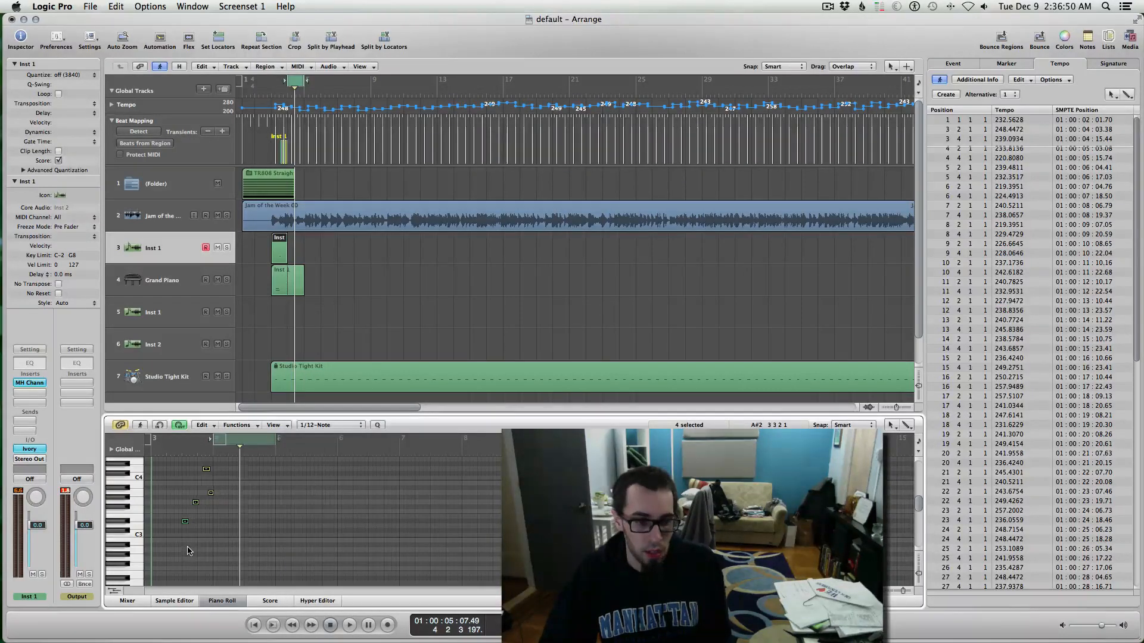
click(265, 601)
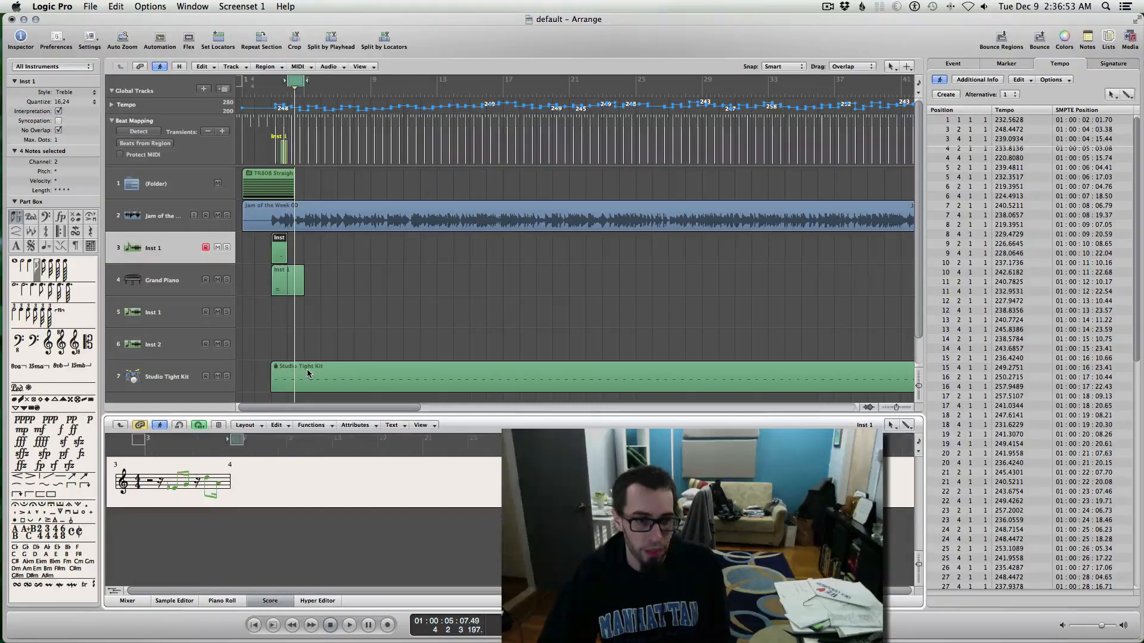
click(270, 601)
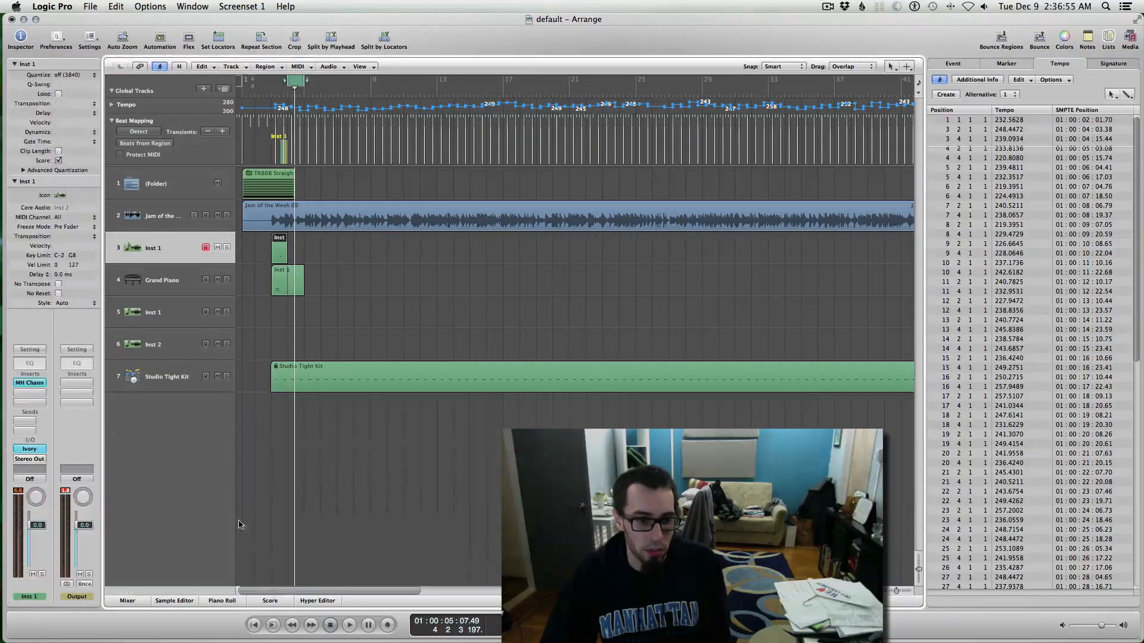
Step: Open the Inst 1 region in the Piano Roll, play it, and zoom in on the notes
double_click(279, 250)
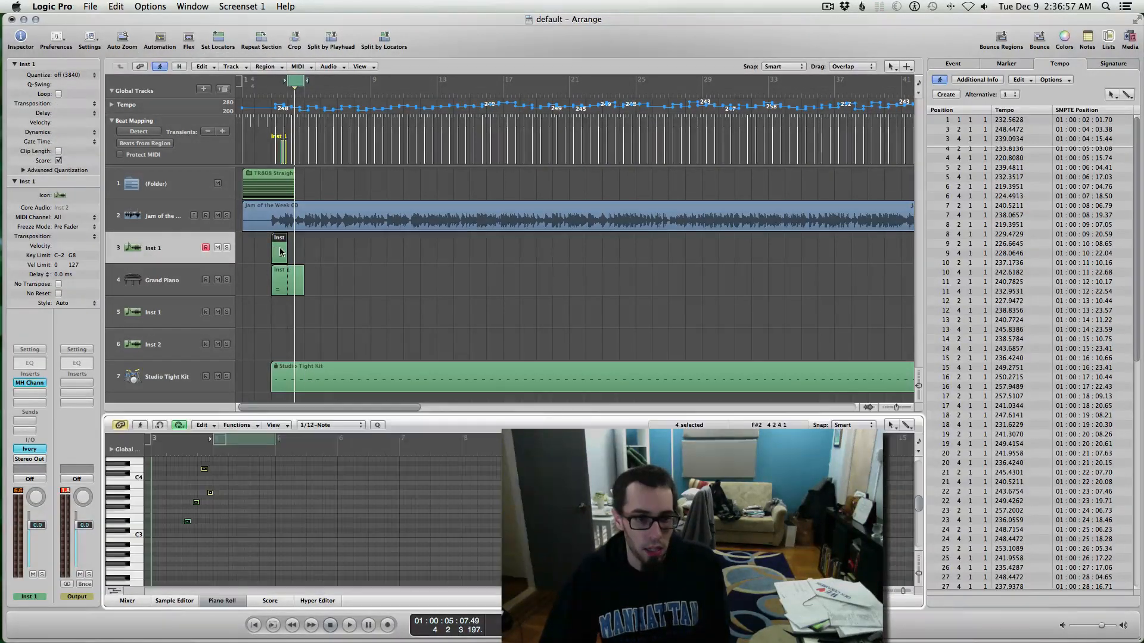
key(super+a)
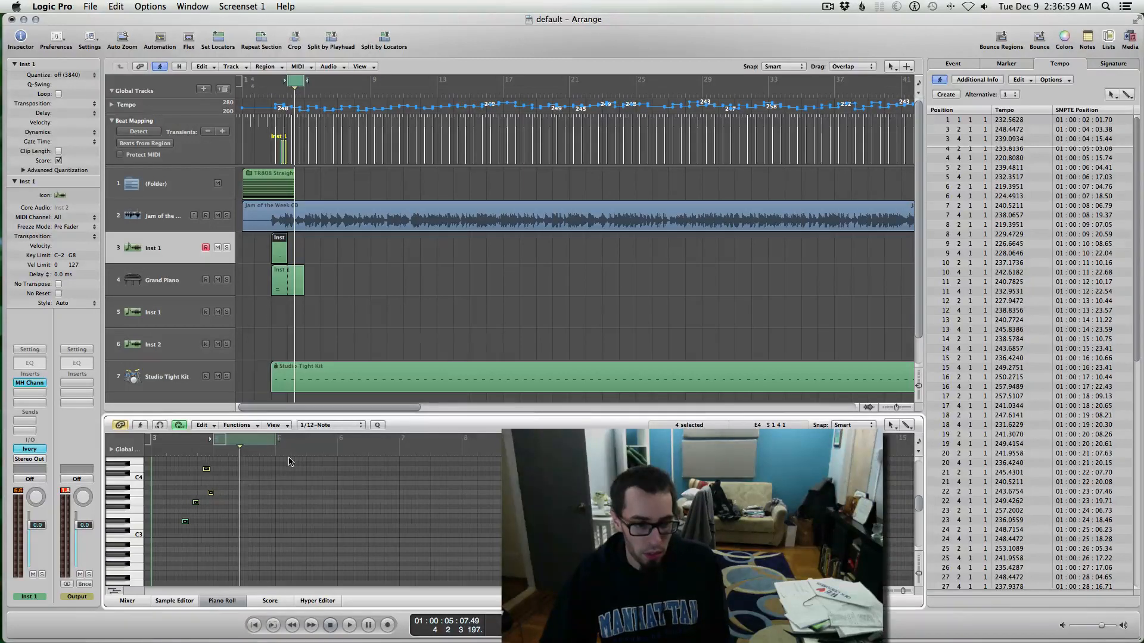
click(154, 457)
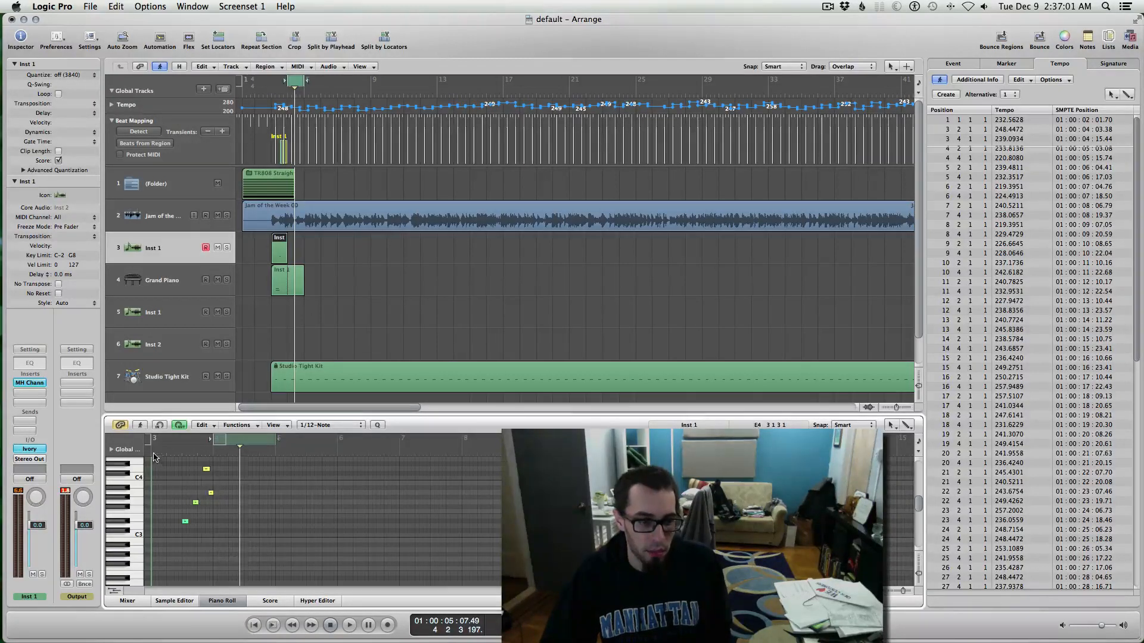
key(space)
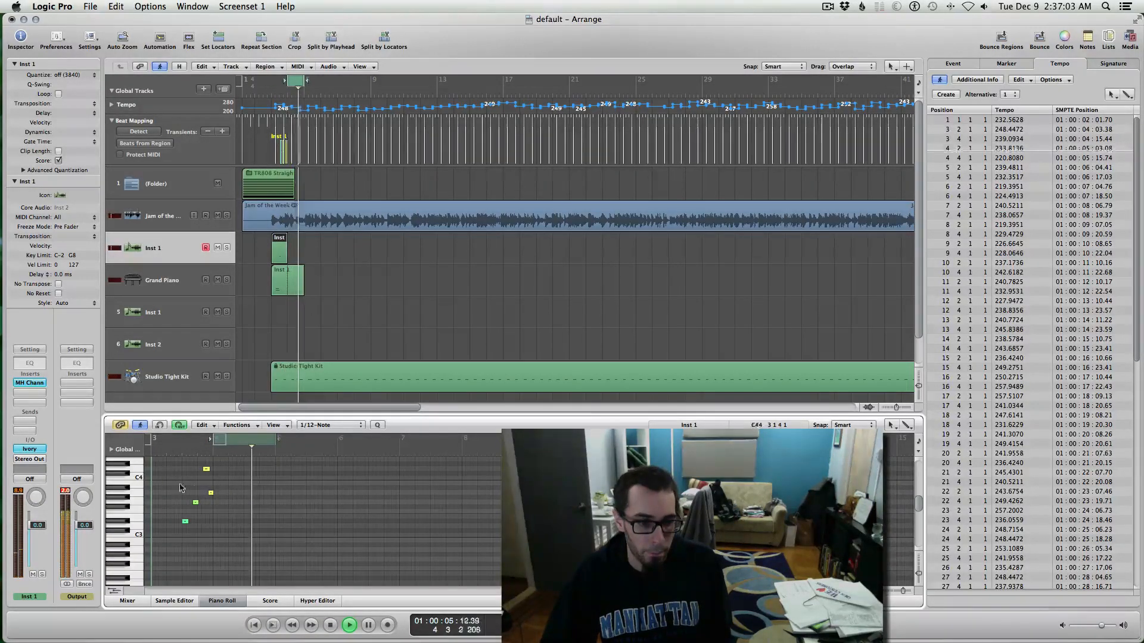
key(space)
key(ctrl+Right)
key(ctrl+Right)
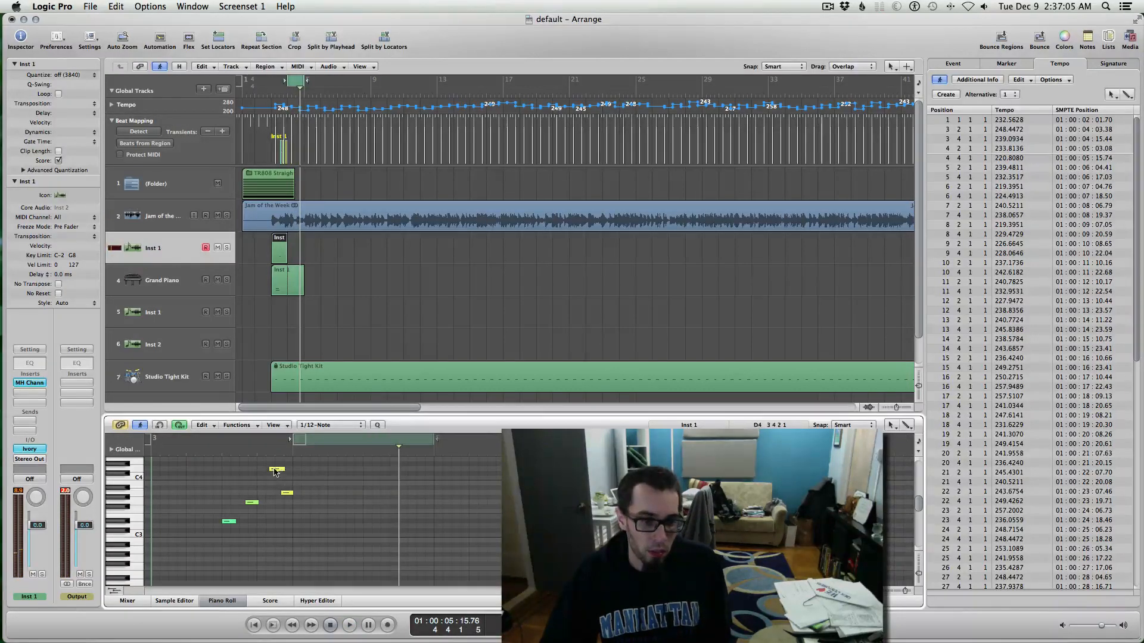
Step: Nudge the D4 note slightly earlier, replay the phrase, and show it in the Score
drag(274, 472, 263, 473)
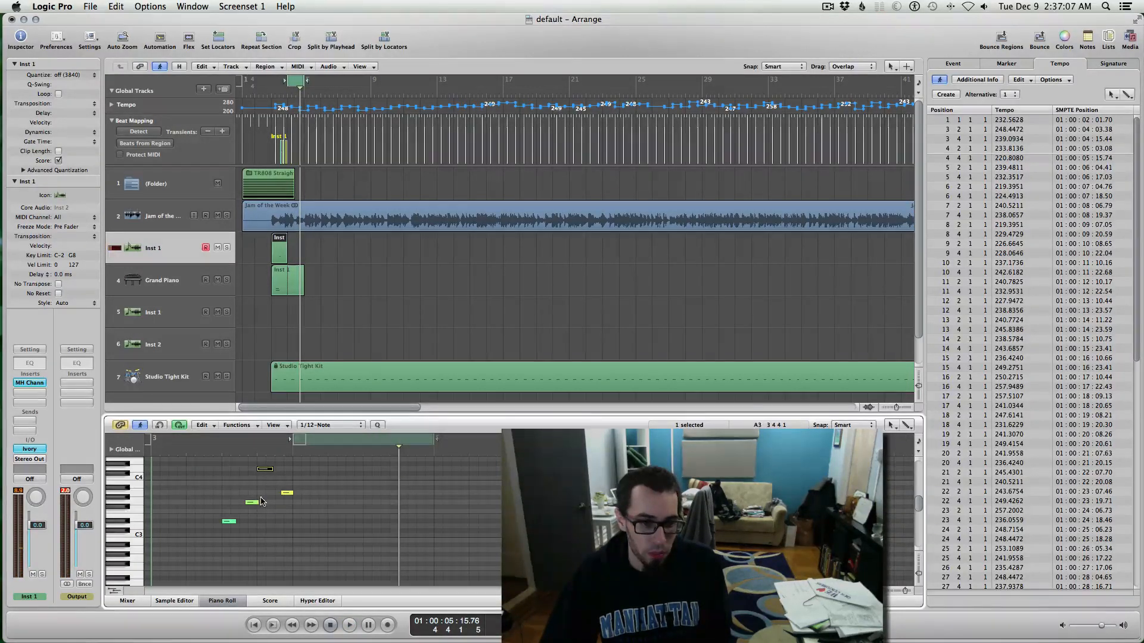
key(space)
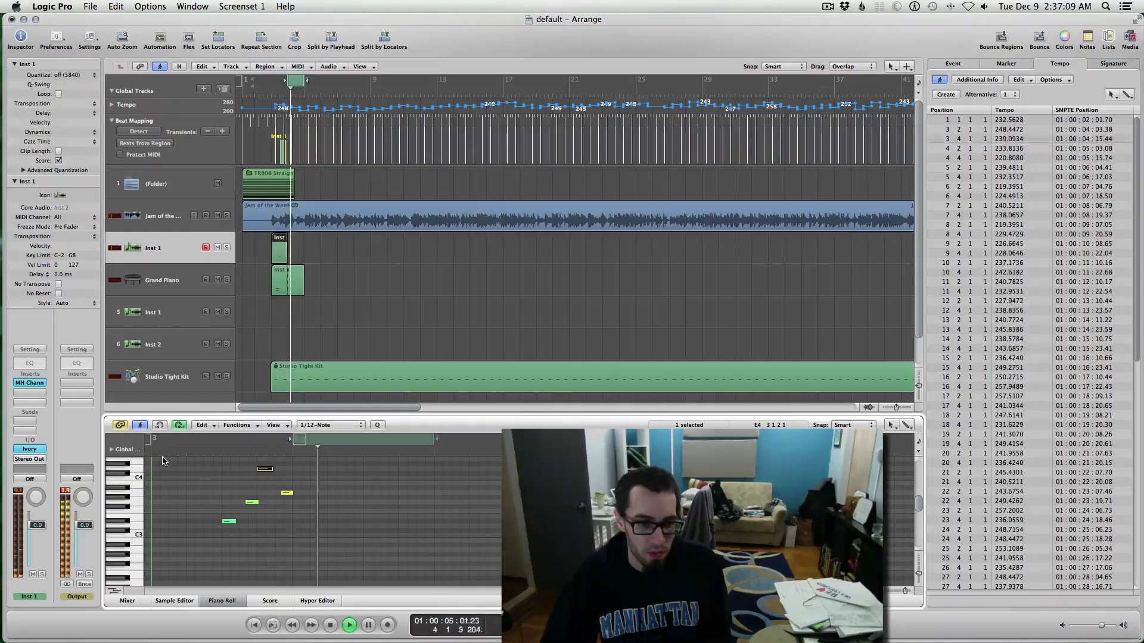
key(space)
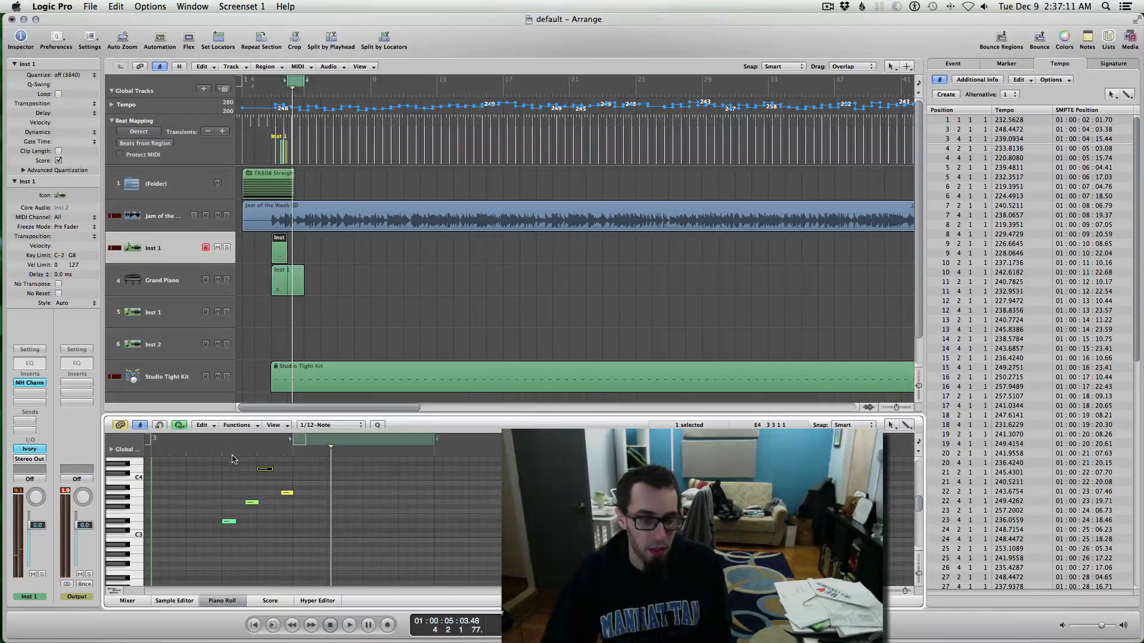
key(ctrl+Left)
click(270, 600)
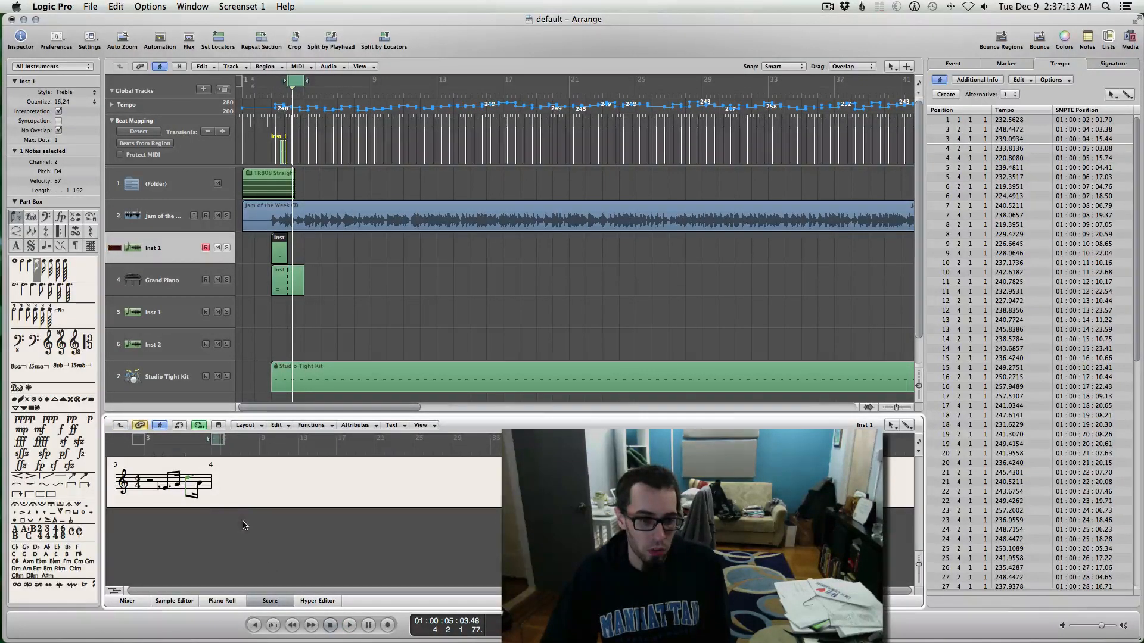
Step: Change the Inst 1 score display quantize from 16,12 to 8,12, then play it back
click(243, 492)
click(79, 101)
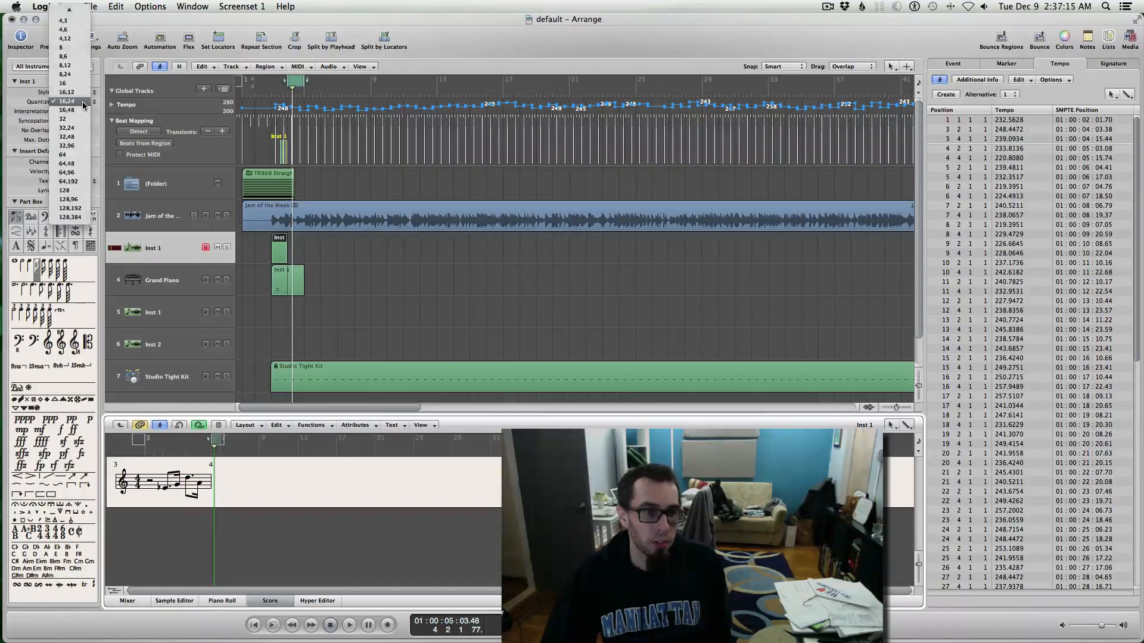
click(67, 92)
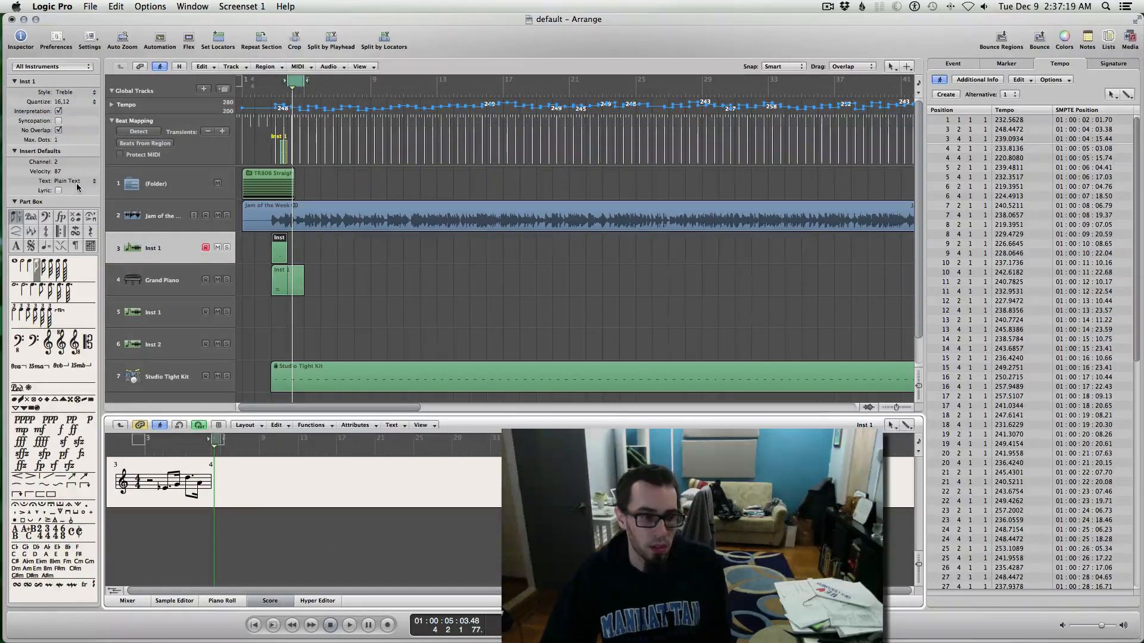
click(73, 102)
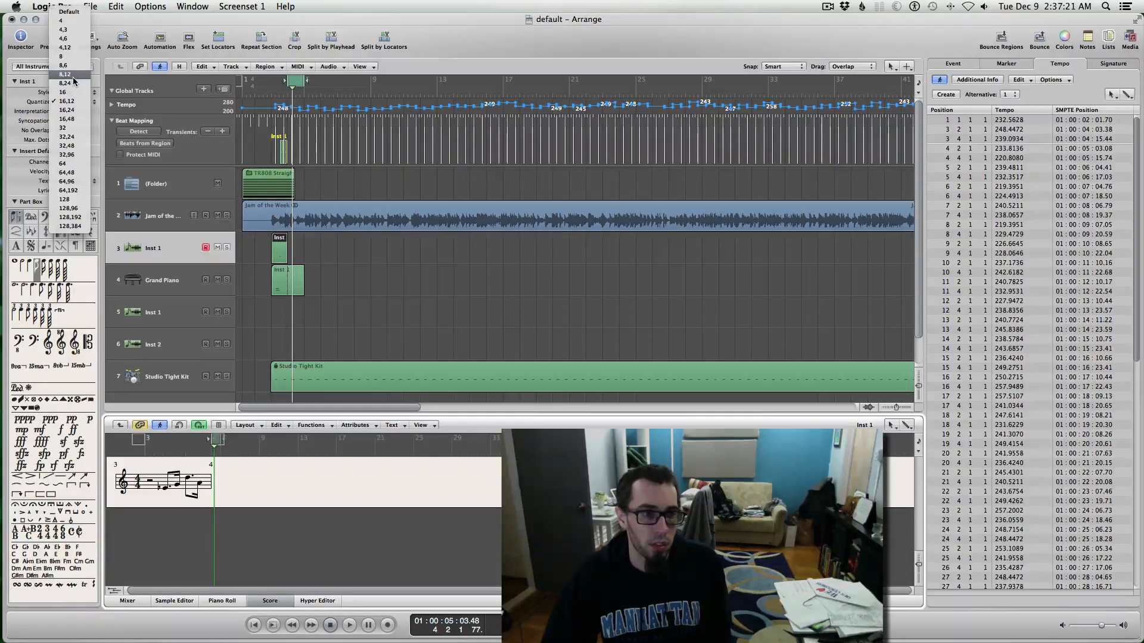
click(65, 74)
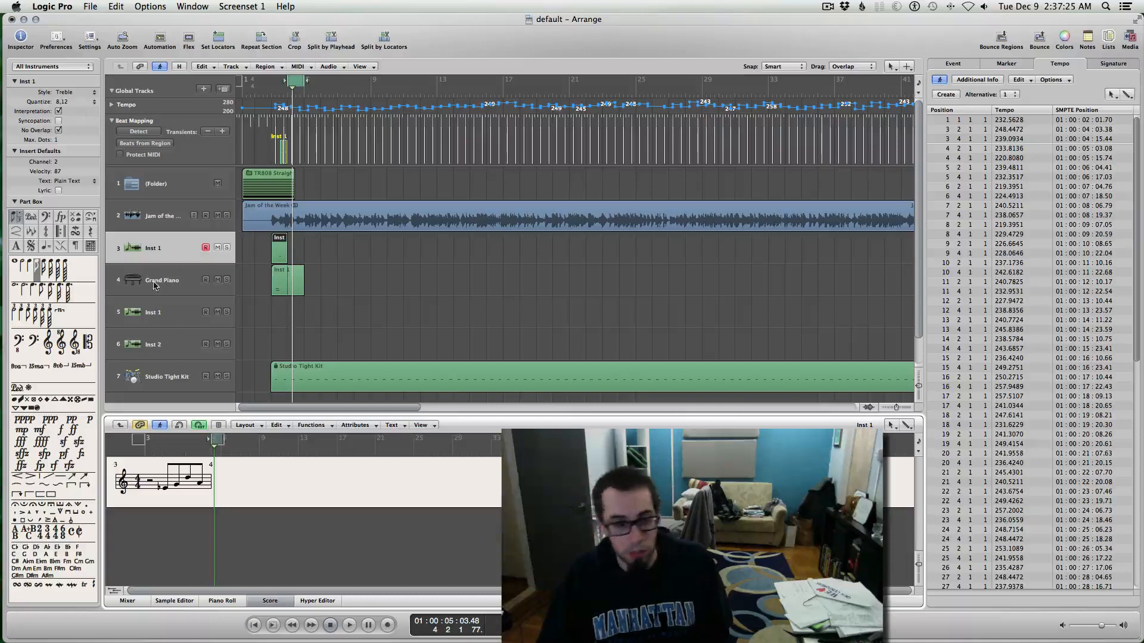
click(359, 299)
key(space)
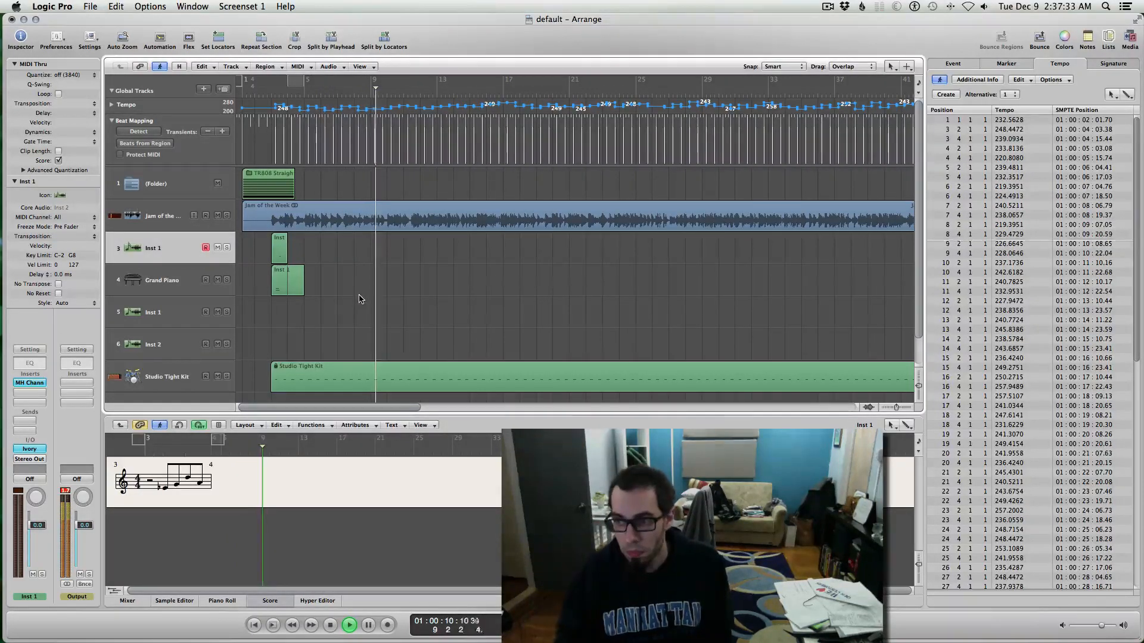
Step: Set a cycle range around bars 21–22
scroll(359, 299, right, 15)
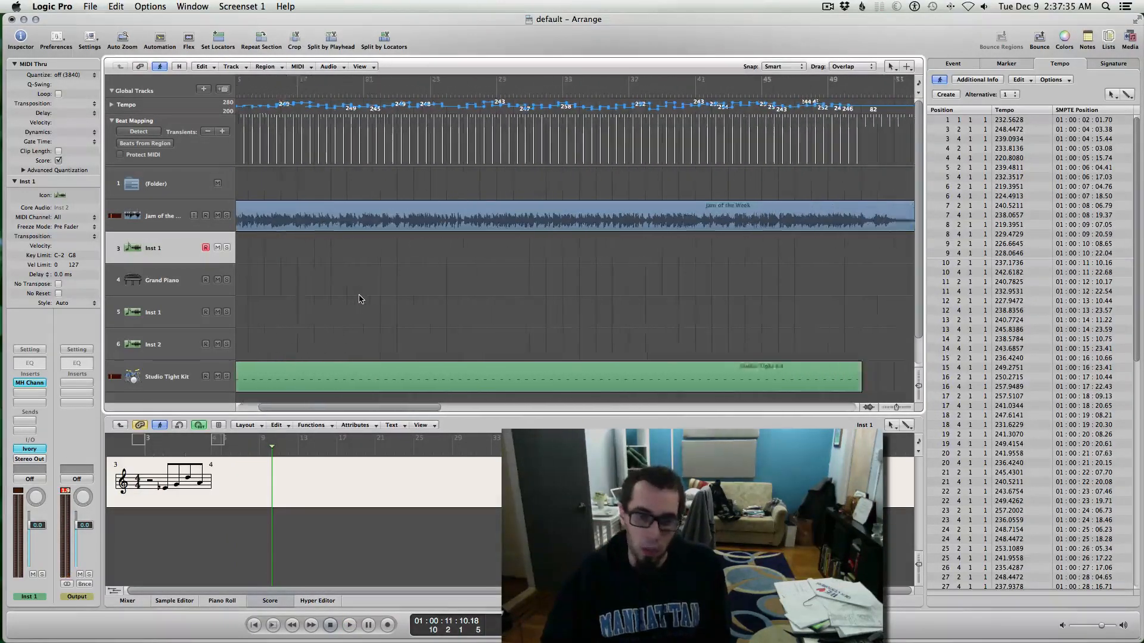
scroll(408, 285, left, 15)
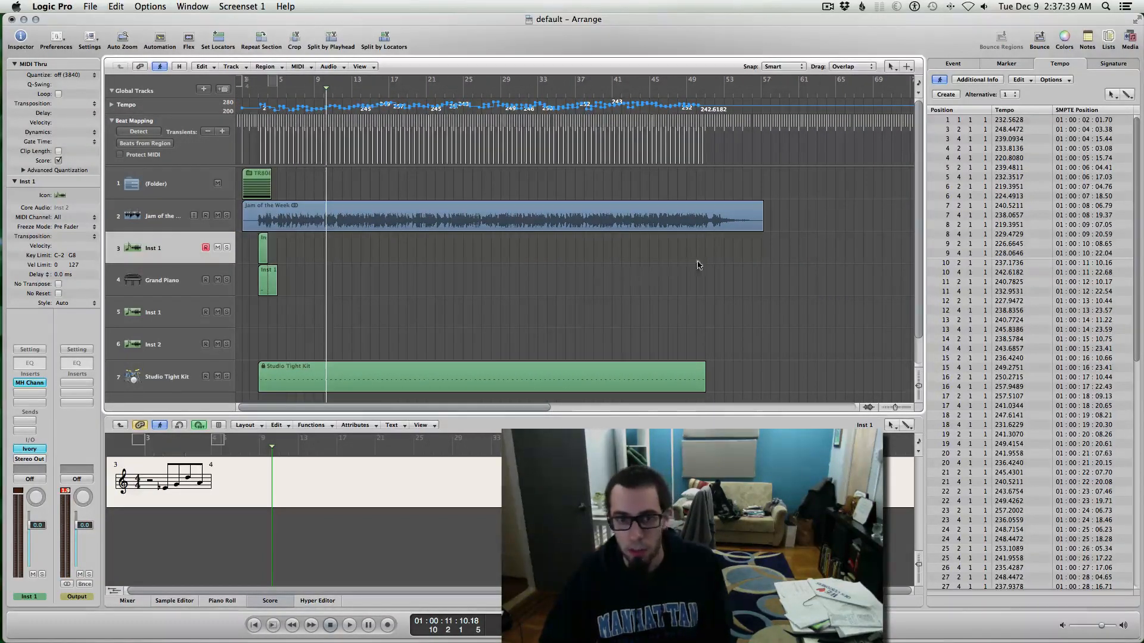
drag(427, 83, 436, 82)
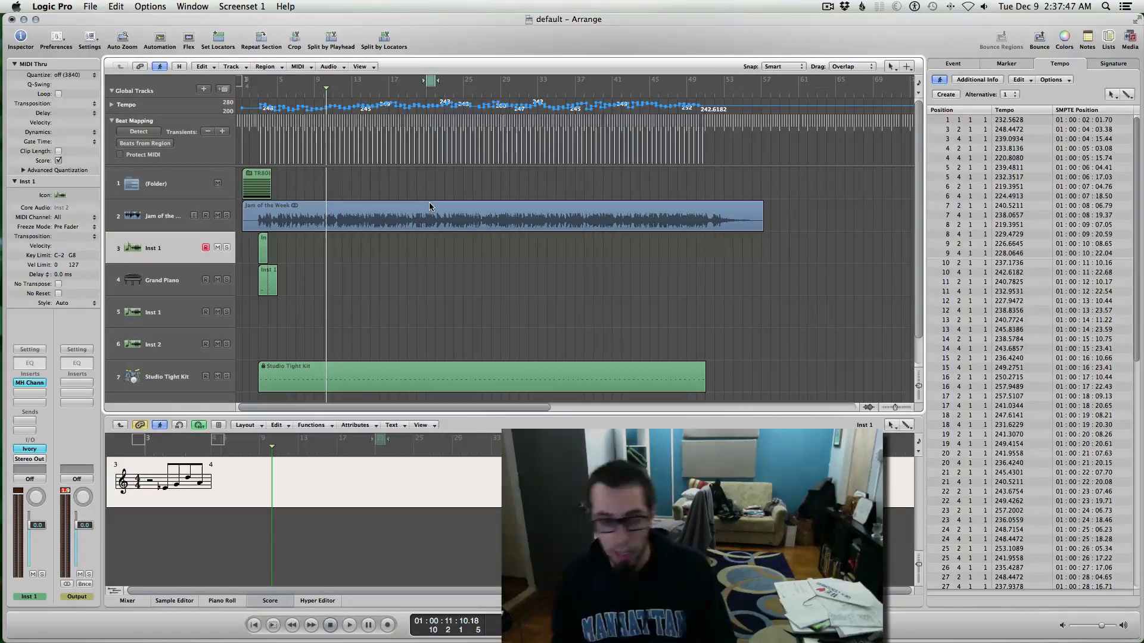
Step: Zoom the timeline in and back out, then expand the Tempo track to show its curve
key(ctrl+Right)
key(ctrl+Right)
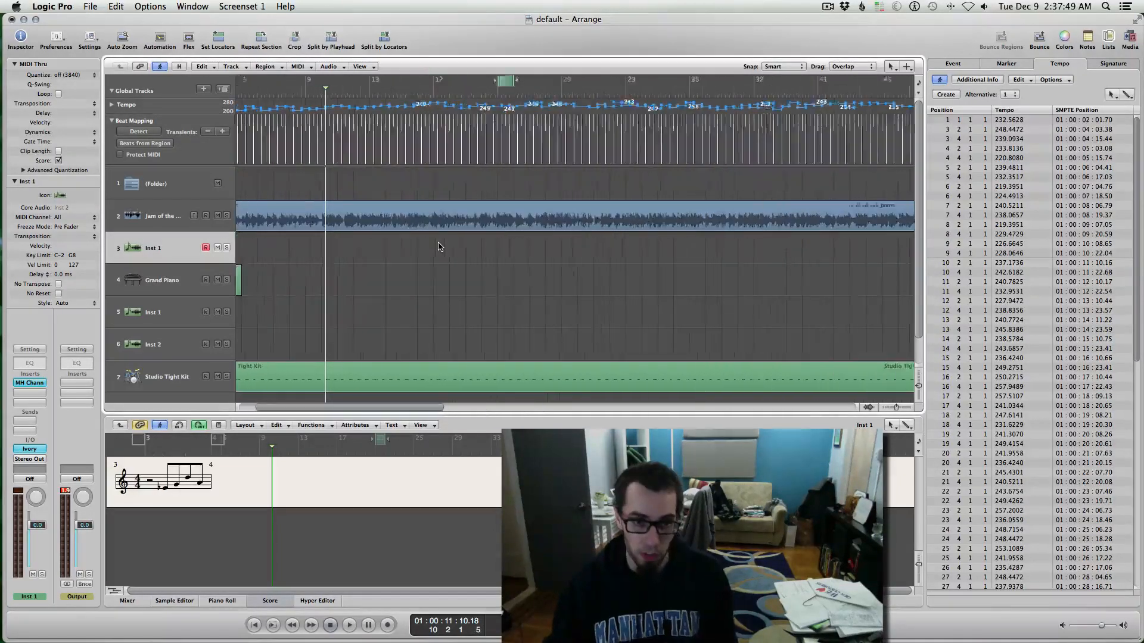
scroll(439, 247, right, 3)
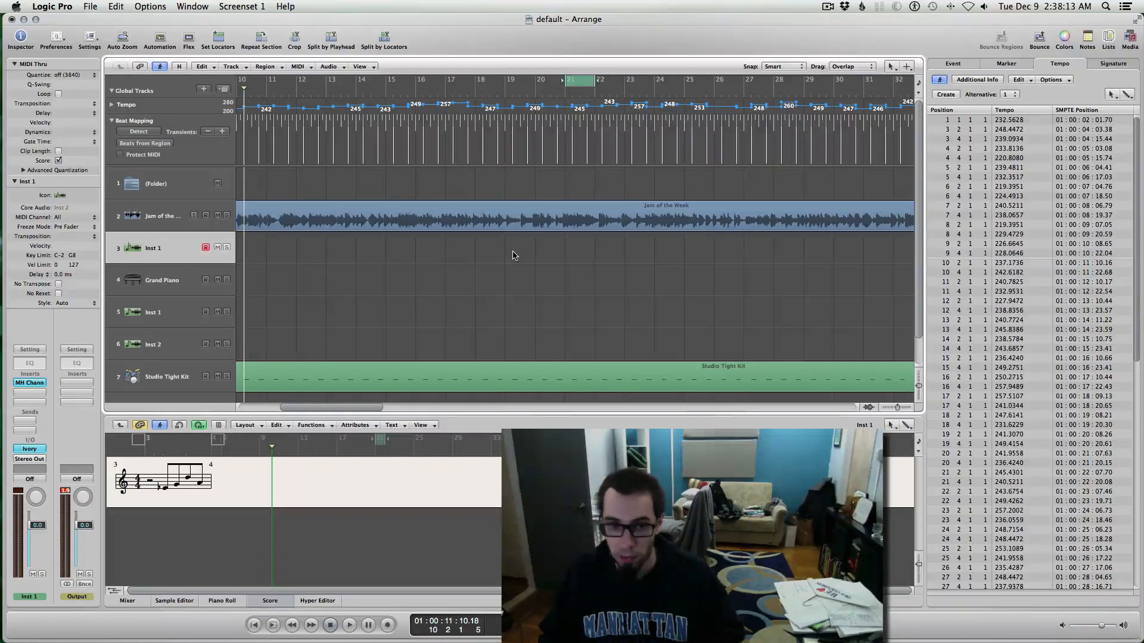
key(ctrl+Left)
key(ctrl+Left)
scroll(514, 255, left, 3)
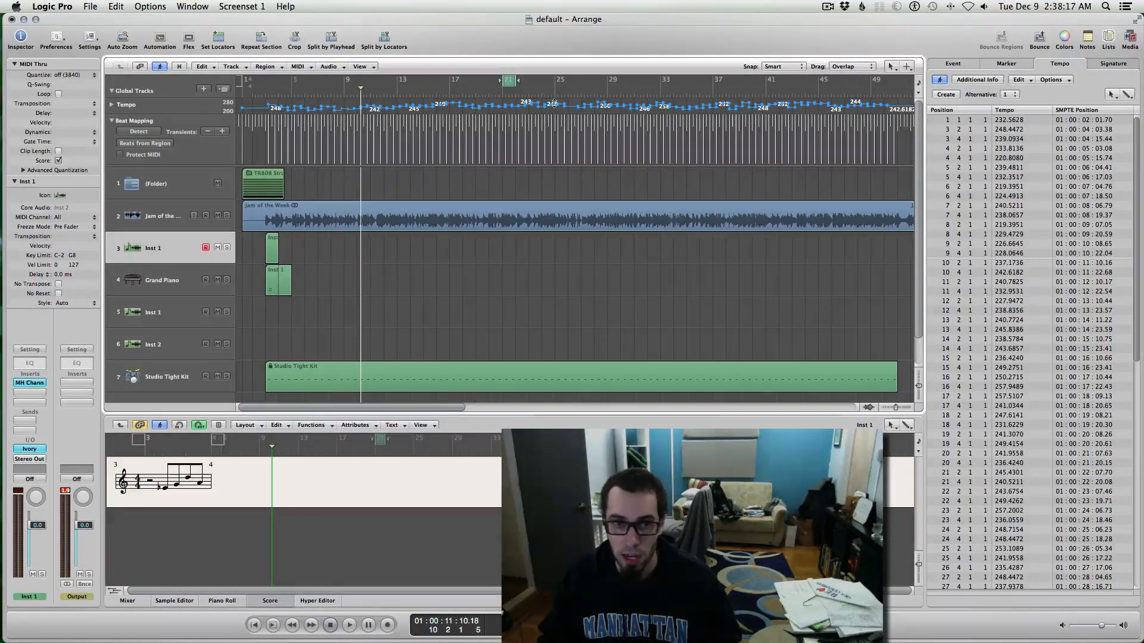
click(112, 106)
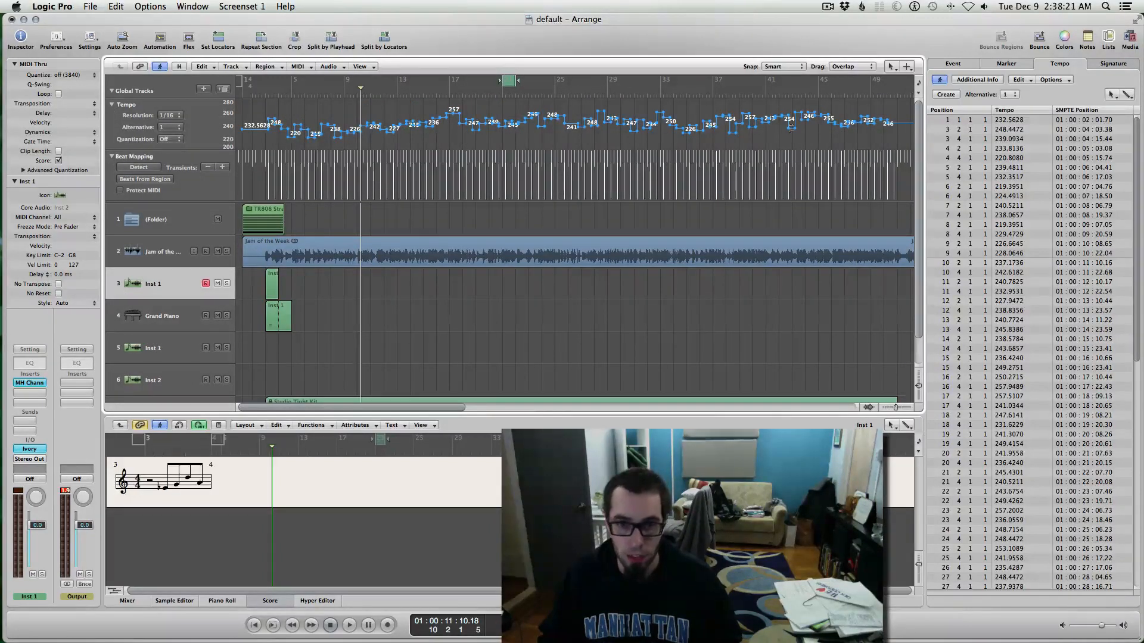